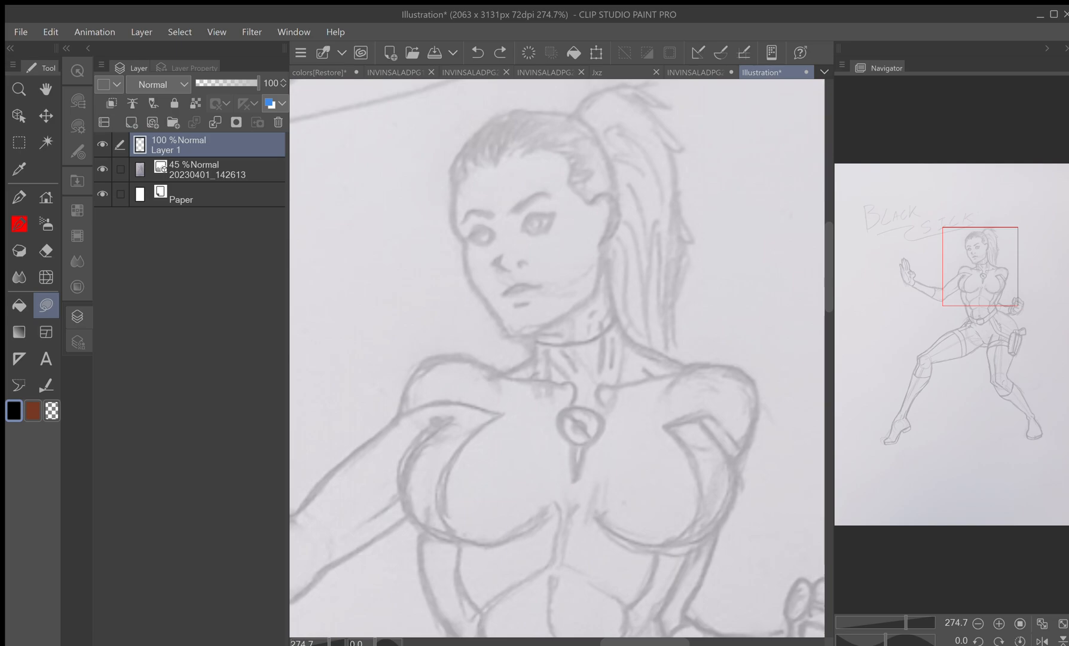
- Draw sample strokes beside the head with the pen and with Lasso fill, and undo them
{"action": "key", "text": "p"}
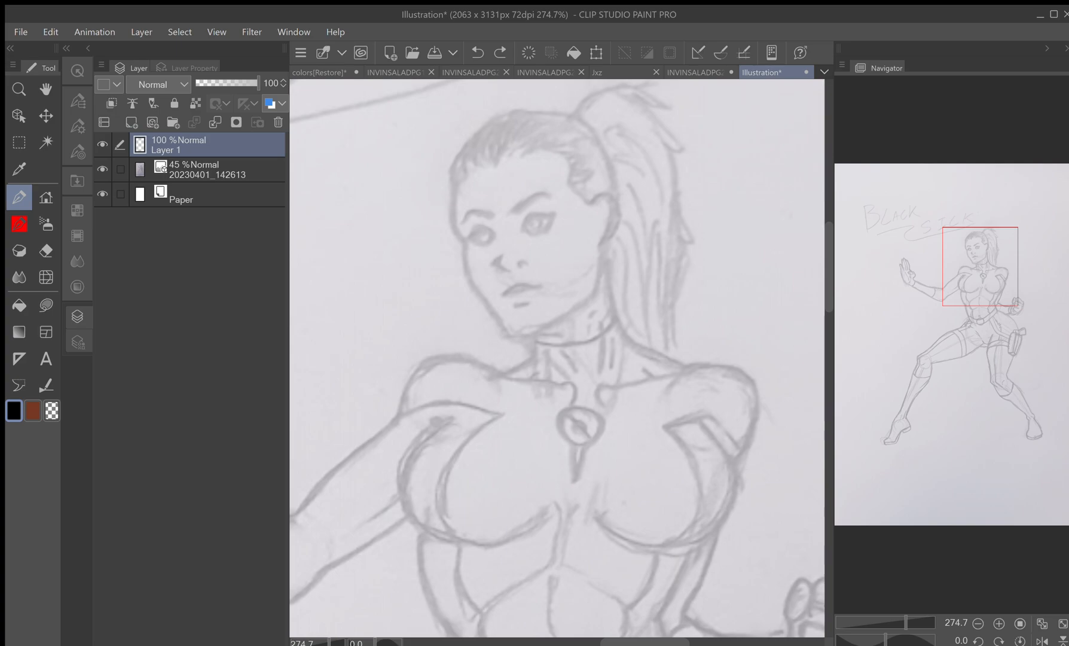
{"action": "left_click_drag", "start_coordinate": [387, 281], "coordinate": [415, 153]}
{"action": "mouse_move", "coordinate": [409, 260]}
{"action": "left_mouse_down"}
{"action": "mouse_move", "coordinate": [425, 153]}
{"action": "mouse_move", "coordinate": [449, 135]}
{"action": "left_mouse_up"}
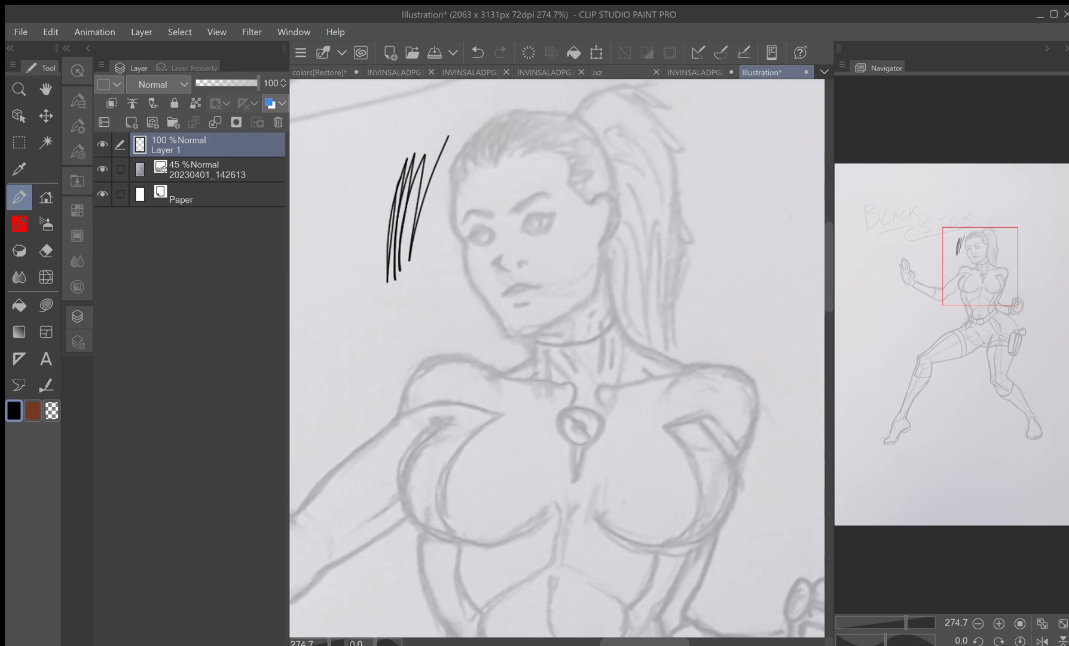
{"action": "key", "text": "u"}
{"action": "mouse_move", "coordinate": [312, 146]}
{"action": "left_mouse_down"}
{"action": "mouse_move", "coordinate": [333, 304]}
{"action": "mouse_move", "coordinate": [369, 150]}
{"action": "mouse_move", "coordinate": [353, 269]}
{"action": "mouse_move", "coordinate": [352, 151]}
{"action": "mouse_move", "coordinate": [330, 289]}
{"action": "mouse_move", "coordinate": [313, 150]}
{"action": "left_mouse_up"}
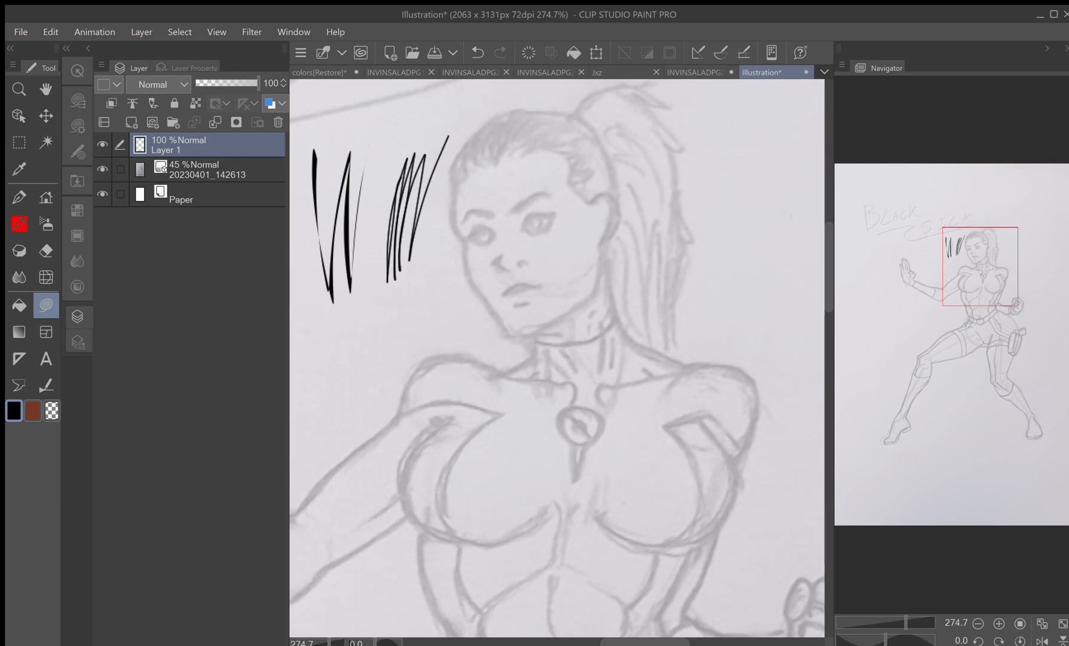
{"action": "key", "text": "ctrl+z"}
{"action": "key", "text": "ctrl+z"}
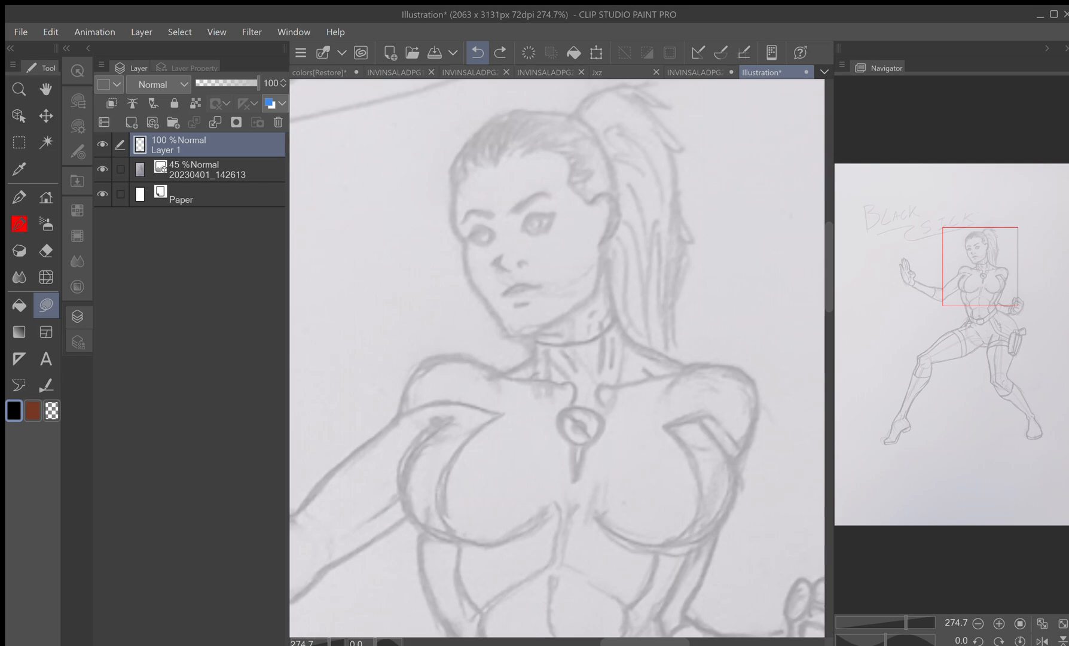
- Ink the woman's face contour on Layer 1 with the G-pen, from the forehead around the chin to the ear
{"action": "key", "text": "p"}
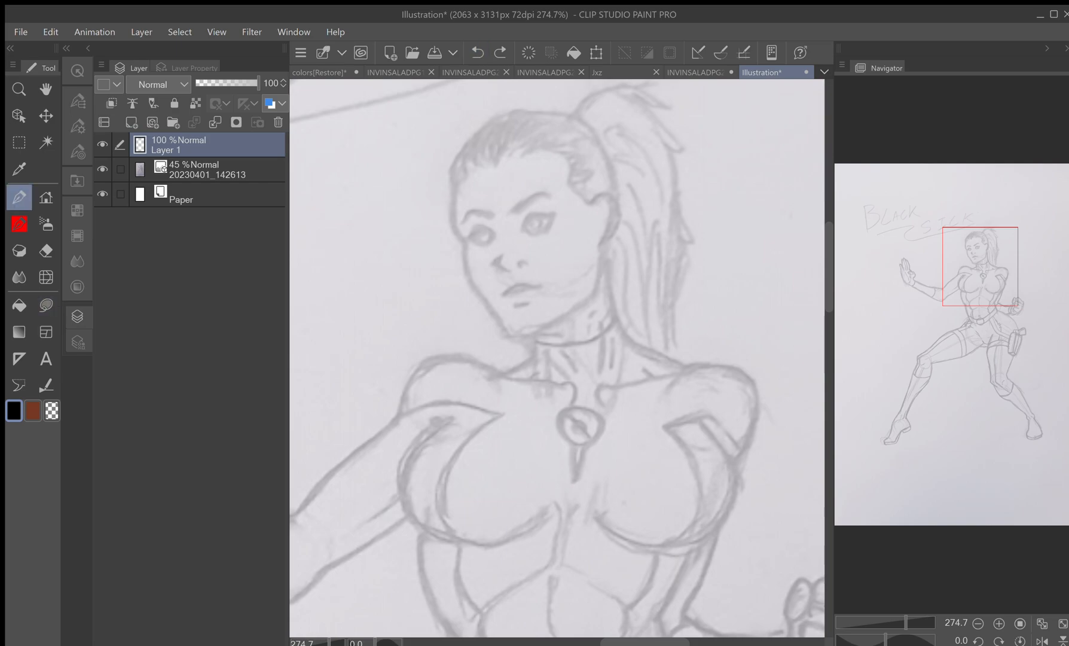
{"action": "mouse_move", "coordinate": [456, 187]}
{"action": "left_mouse_down"}
{"action": "mouse_move", "coordinate": [451, 224]}
{"action": "mouse_move", "coordinate": [467, 275]}
{"action": "mouse_move", "coordinate": [508, 335]}
{"action": "mouse_move", "coordinate": [547, 328]}
{"action": "mouse_move", "coordinate": [590, 295]}
{"action": "mouse_move", "coordinate": [599, 261]}
{"action": "left_mouse_up"}
{"action": "left_click", "coordinate": [478, 52]}
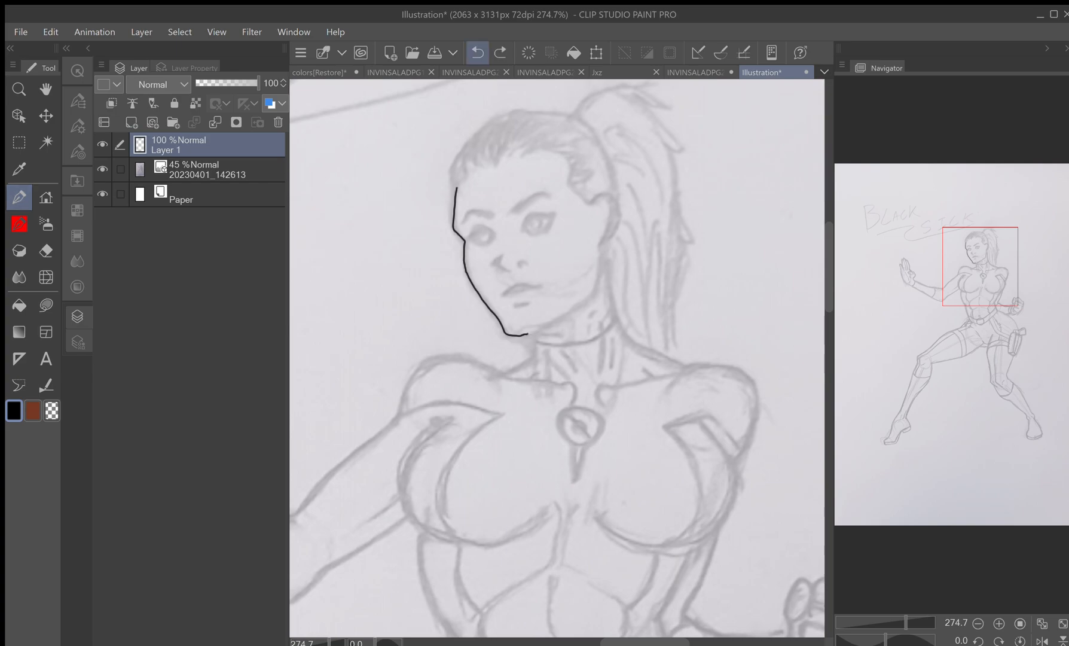
{"action": "mouse_move", "coordinate": [527, 333]}
{"action": "left_mouse_down"}
{"action": "mouse_move", "coordinate": [567, 311]}
{"action": "mouse_move", "coordinate": [598, 276]}
{"action": "mouse_move", "coordinate": [602, 251]}
{"action": "left_mouse_up"}
- Ink both sides of the neck with their slopes into the shoulders, and the collar band beneath the jaw
{"action": "left_click_drag", "start_coordinate": [535, 336], "coordinate": [533, 378]}
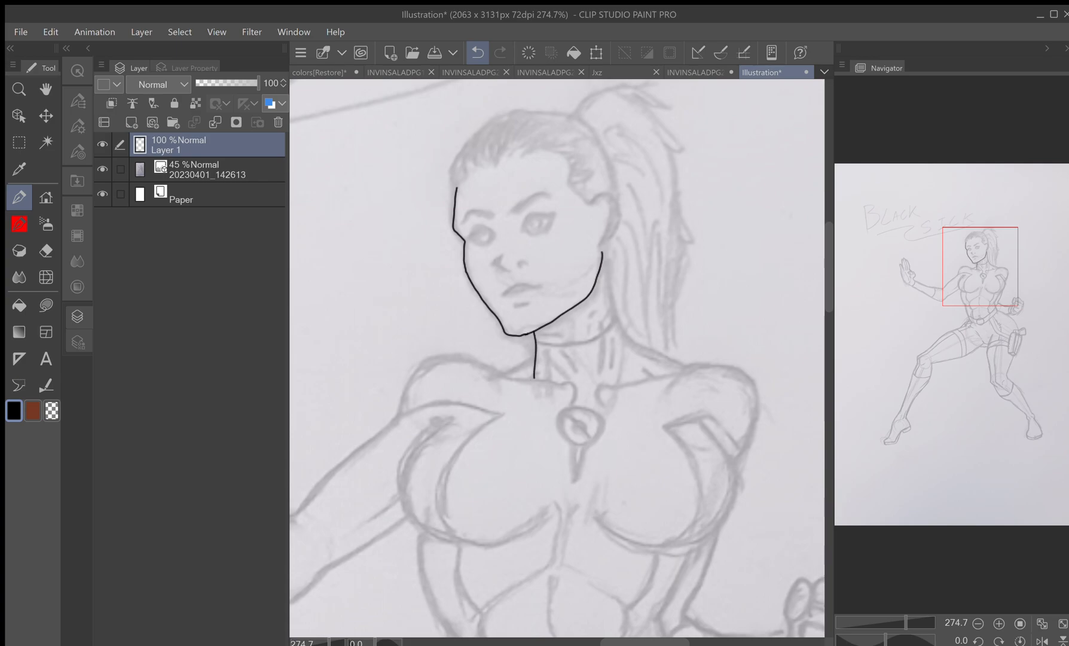
{"action": "mouse_move", "coordinate": [603, 251]}
{"action": "left_mouse_down"}
{"action": "mouse_move", "coordinate": [605, 272]}
{"action": "mouse_move", "coordinate": [685, 371]}
{"action": "left_mouse_up"}
{"action": "mouse_move", "coordinate": [613, 322]}
{"action": "left_mouse_down"}
{"action": "mouse_move", "coordinate": [580, 343]}
{"action": "mouse_move", "coordinate": [528, 346]}
{"action": "mouse_move", "coordinate": [580, 341]}
{"action": "mouse_move", "coordinate": [616, 321]}
{"action": "left_mouse_up"}
{"action": "key", "text": "ctrl+z"}
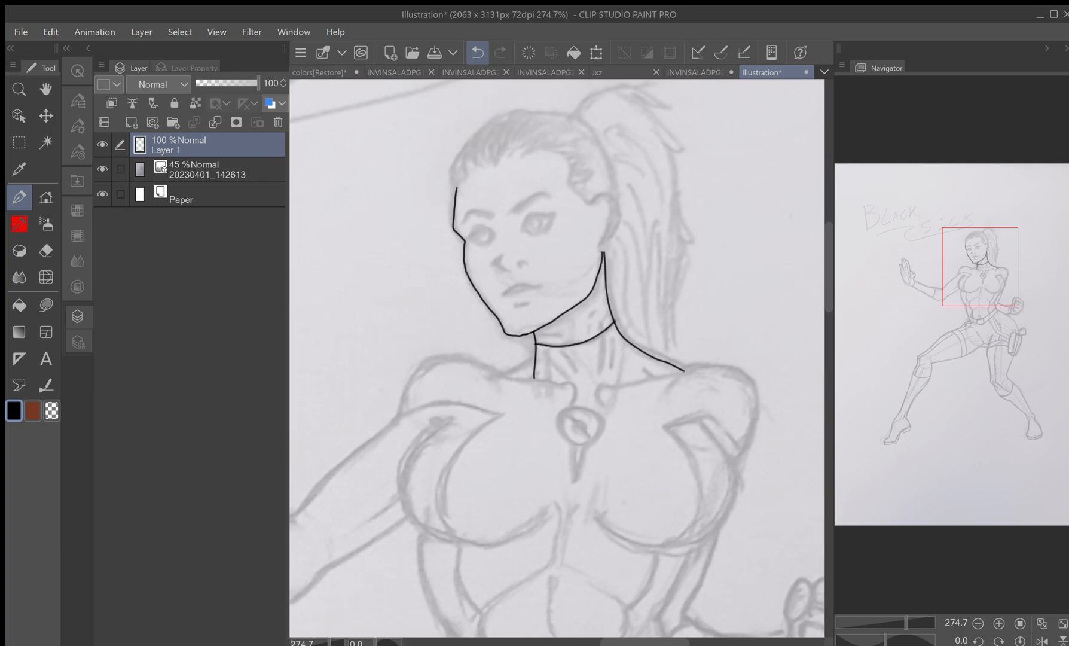
{"action": "left_click_drag", "start_coordinate": [536, 351], "coordinate": [505, 375]}
- Ink the outer curve of the left side of the chest and the torso edge below it, redoing the first chest stroke
{"action": "mouse_move", "coordinate": [453, 417]}
{"action": "left_mouse_down"}
{"action": "mouse_move", "coordinate": [433, 425]}
{"action": "mouse_move", "coordinate": [462, 545]}
{"action": "mouse_move", "coordinate": [480, 548]}
{"action": "left_mouse_up"}
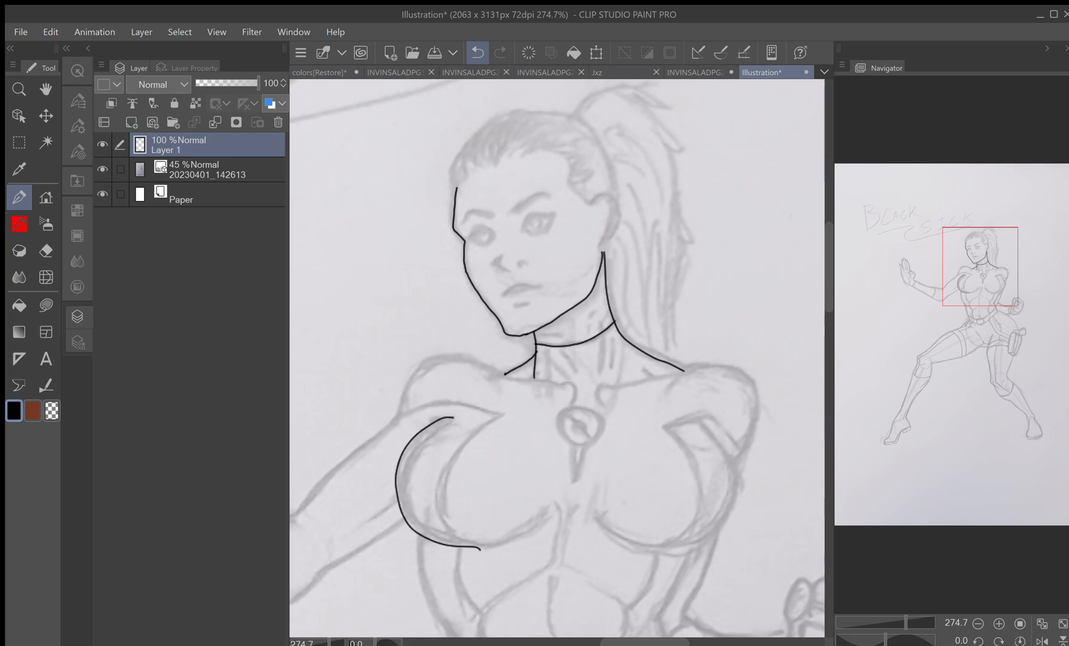
{"action": "key", "text": "ctrl+z"}
{"action": "mouse_move", "coordinate": [450, 423]}
{"action": "left_mouse_down"}
{"action": "mouse_move", "coordinate": [398, 497]}
{"action": "mouse_move", "coordinate": [474, 540]}
{"action": "mouse_move", "coordinate": [452, 632]}
{"action": "left_mouse_up"}
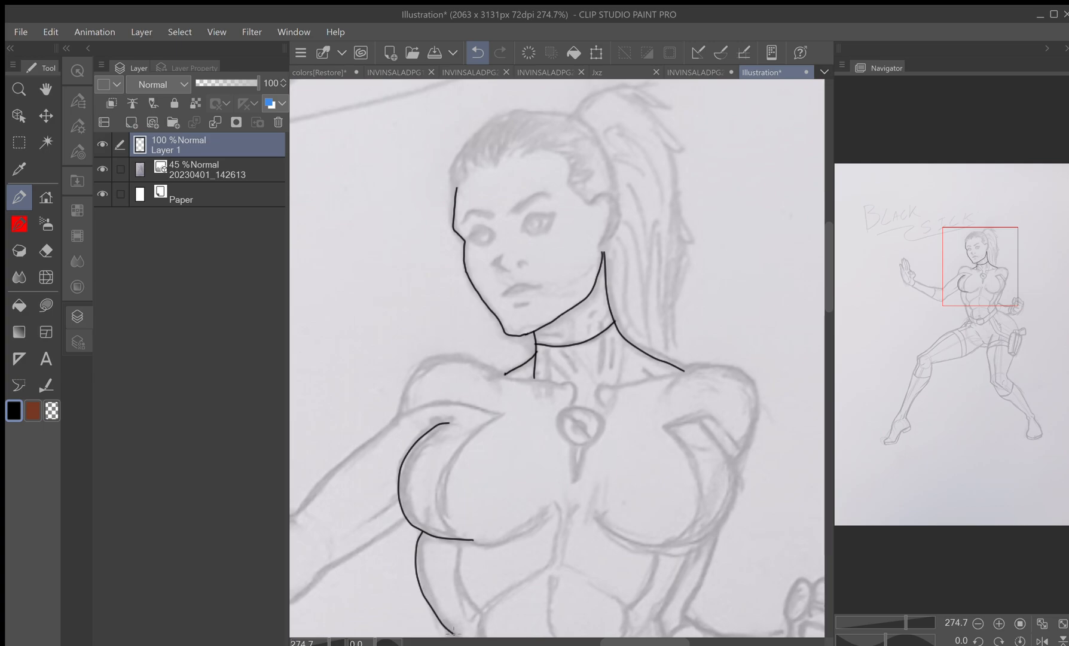
- Ink the right side of the chest and the torso lines below it, plus the right shoulder with its neckline
{"action": "mouse_move", "coordinate": [600, 515]}
{"action": "left_mouse_down"}
{"action": "mouse_move", "coordinate": [670, 557]}
{"action": "mouse_move", "coordinate": [725, 527]}
{"action": "mouse_move", "coordinate": [737, 476]}
{"action": "mouse_move", "coordinate": [713, 430]}
{"action": "left_mouse_up"}
{"action": "left_click_drag", "start_coordinate": [689, 555], "coordinate": [659, 613]}
{"action": "left_click_drag", "start_coordinate": [717, 536], "coordinate": [682, 617]}
{"action": "mouse_move", "coordinate": [738, 468]}
{"action": "left_mouse_down"}
{"action": "mouse_move", "coordinate": [756, 382]}
{"action": "mouse_move", "coordinate": [608, 389]}
{"action": "mouse_move", "coordinate": [598, 403]}
{"action": "left_mouse_up"}
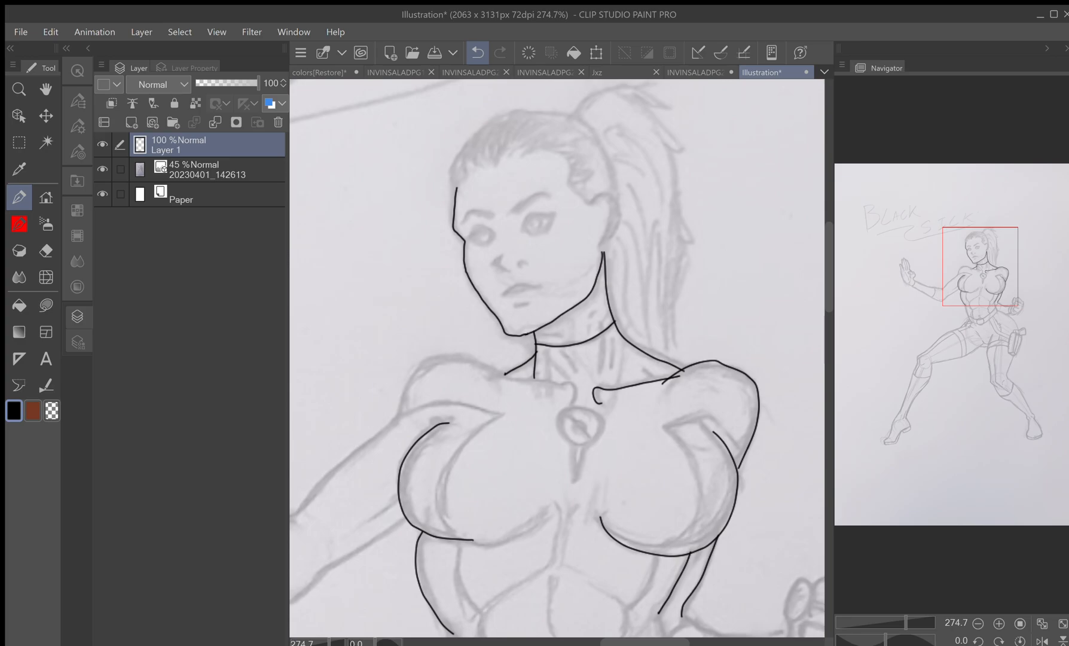
- Lower the 20230401_142613 sketch layer's opacity to 0% to check the line art alone, and raise it to 48%
{"action": "left_click", "coordinate": [203, 169]}
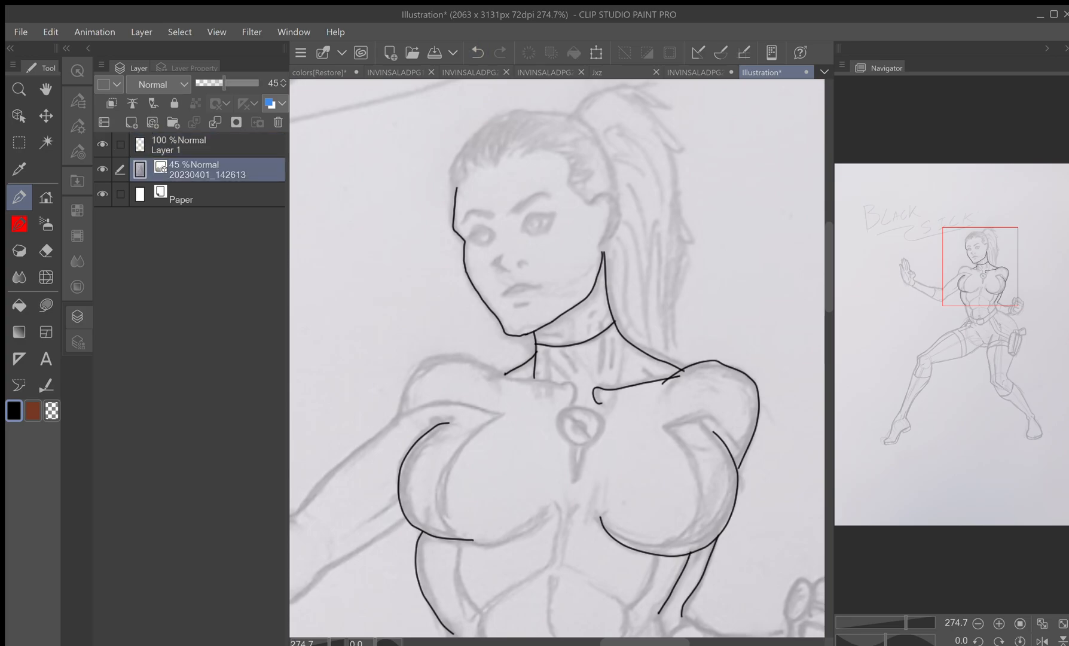
{"action": "left_click_drag", "start_coordinate": [224, 83], "coordinate": [196, 82]}
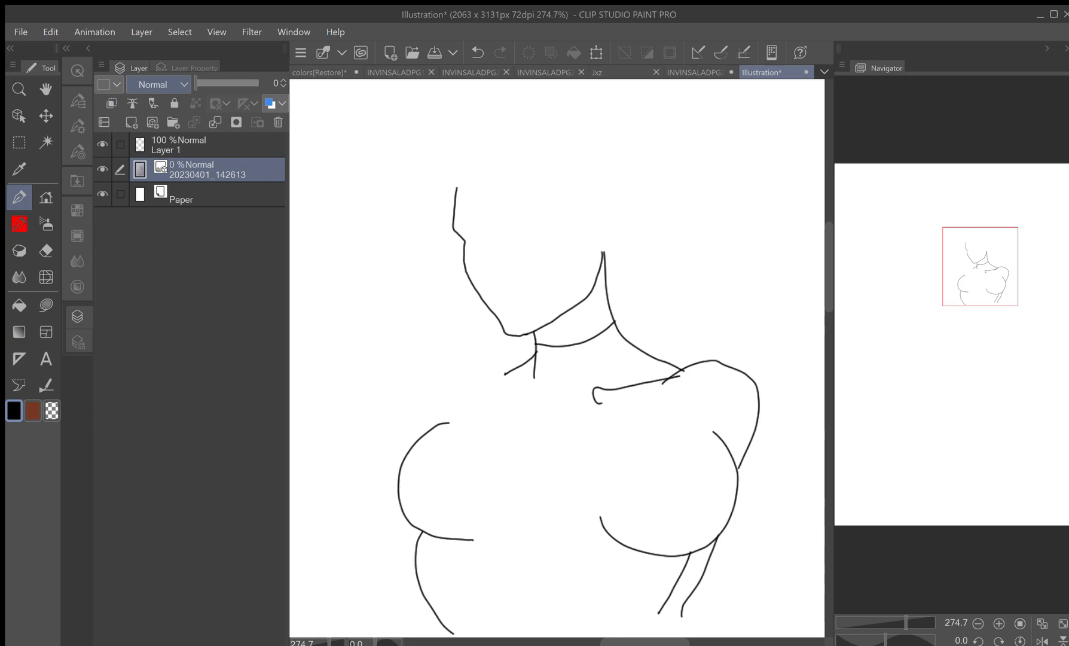
{"action": "left_click_drag", "start_coordinate": [196, 82], "coordinate": [226, 83]}
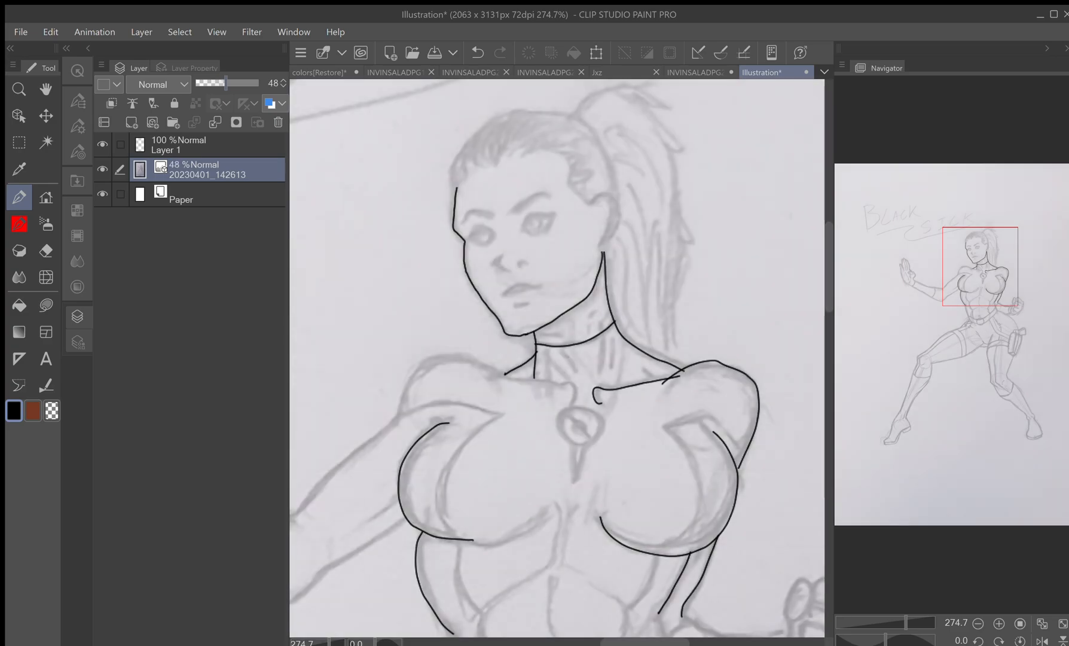
- Erase all inked lines on Layer 1 using the Hard eraser with a brush size of 102.5
{"action": "left_click", "coordinate": [208, 145]}
{"action": "left_click", "coordinate": [46, 251]}
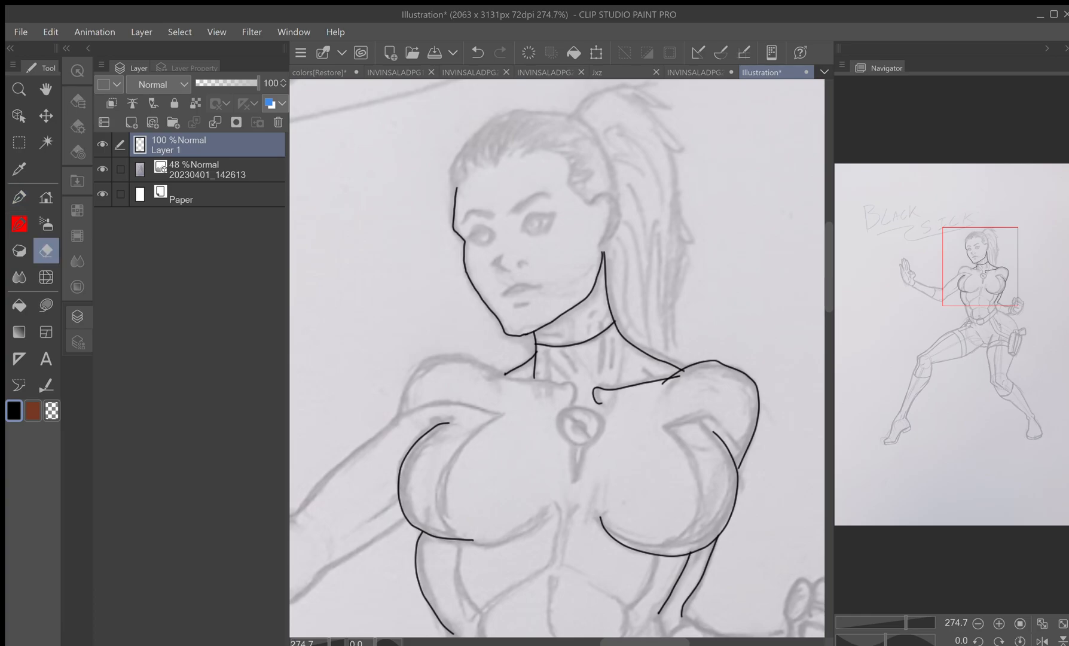
{"action": "left_click", "coordinate": [78, 101]}
{"action": "left_click", "coordinate": [197, 367]}
{"action": "mouse_move", "coordinate": [475, 197]}
{"action": "left_mouse_down"}
{"action": "mouse_move", "coordinate": [505, 345]}
{"action": "mouse_move", "coordinate": [540, 321]}
{"action": "mouse_move", "coordinate": [622, 417]}
{"action": "mouse_move", "coordinate": [767, 370]}
{"action": "mouse_move", "coordinate": [714, 478]}
{"action": "mouse_move", "coordinate": [707, 521]}
{"action": "mouse_move", "coordinate": [428, 543]}
{"action": "mouse_move", "coordinate": [467, 590]}
{"action": "left_mouse_up"}
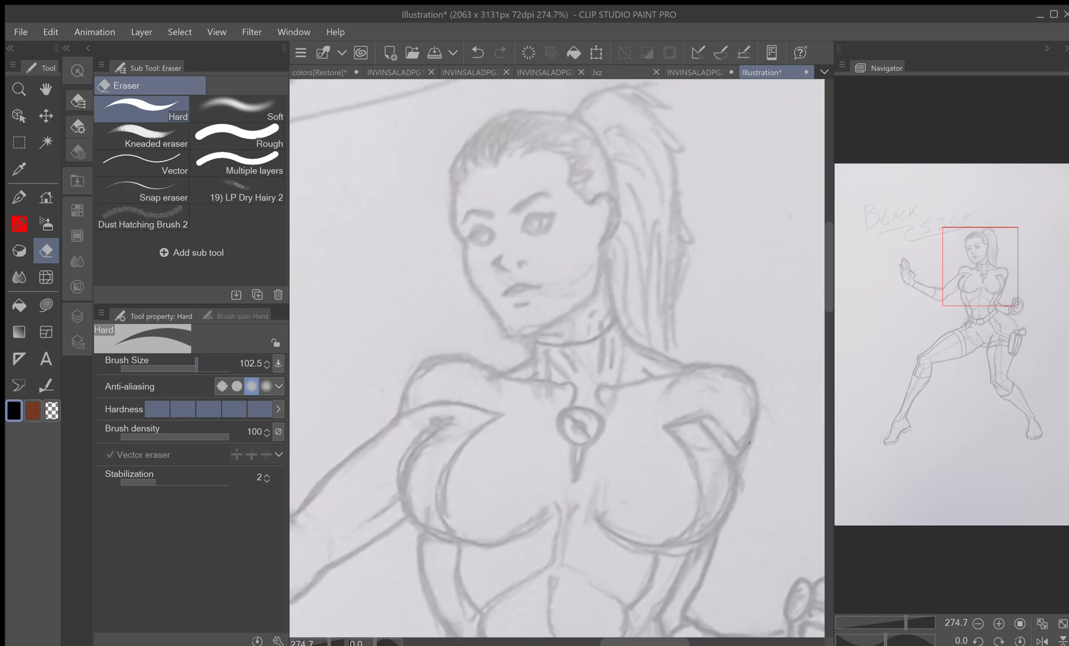
- Draw a head construction beside the sketched face with the G-pen: an oval skull, jaw, vertical centre line and two eye guidelines
{"action": "key", "text": "p"}
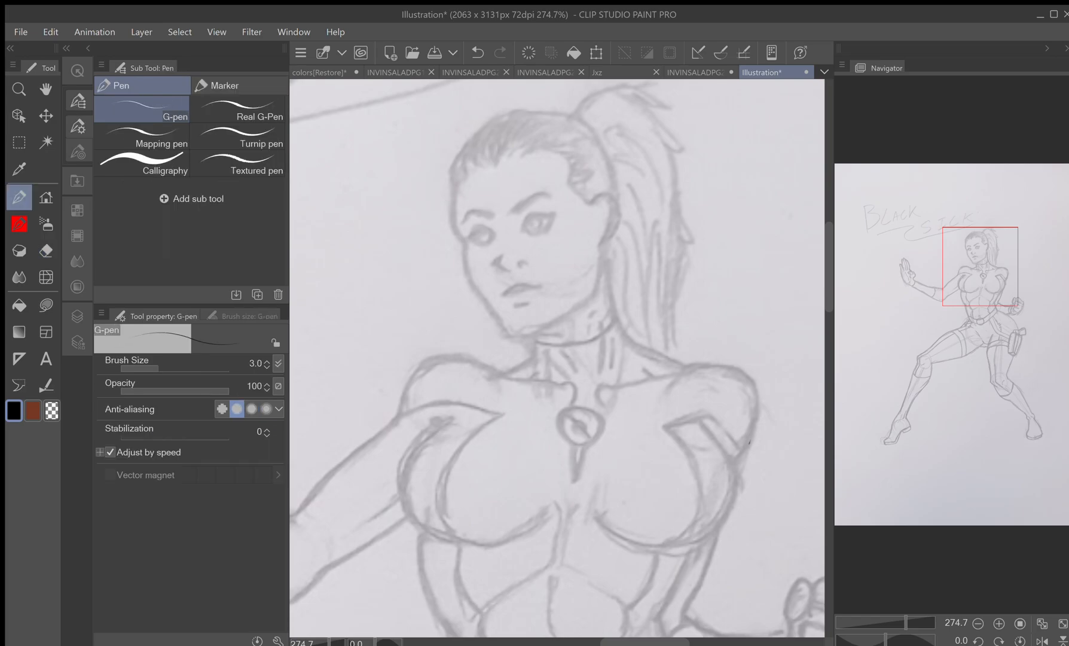
{"action": "mouse_move", "coordinate": [402, 141]}
{"action": "left_mouse_down"}
{"action": "mouse_move", "coordinate": [358, 276]}
{"action": "mouse_move", "coordinate": [406, 148]}
{"action": "left_mouse_up"}
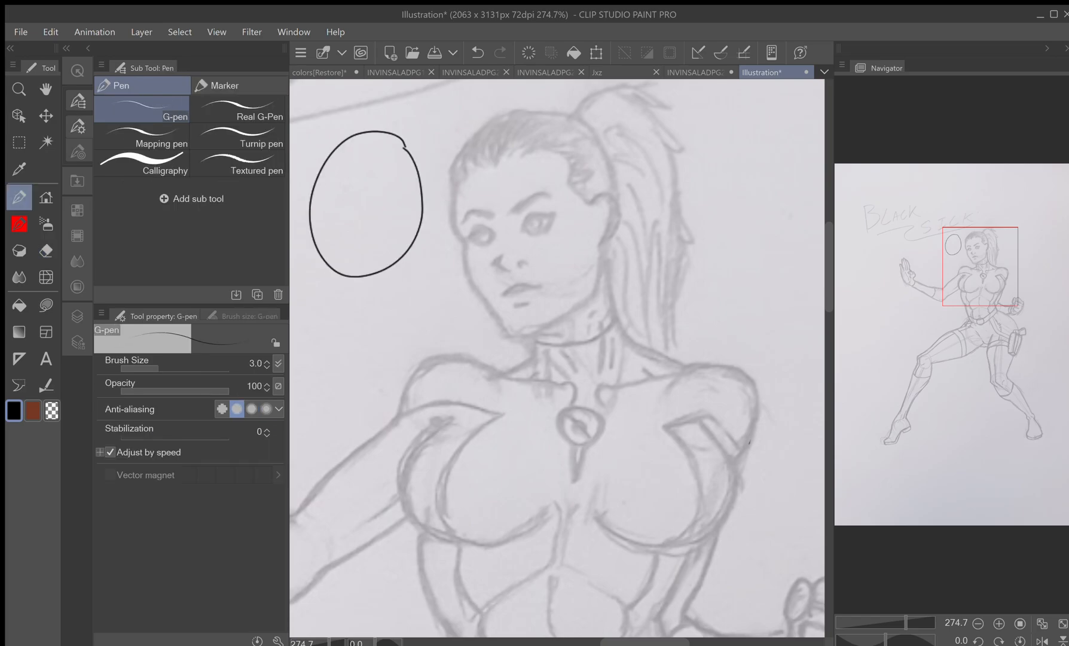
{"action": "mouse_move", "coordinate": [312, 220]}
{"action": "left_mouse_down"}
{"action": "mouse_move", "coordinate": [358, 335]}
{"action": "mouse_move", "coordinate": [409, 300]}
{"action": "mouse_move", "coordinate": [423, 206]}
{"action": "left_mouse_up"}
{"action": "left_click_drag", "start_coordinate": [367, 135], "coordinate": [376, 336]}
{"action": "left_click_drag", "start_coordinate": [315, 227], "coordinate": [414, 195]}
{"action": "left_click_drag", "start_coordinate": [315, 242], "coordinate": [415, 213]}
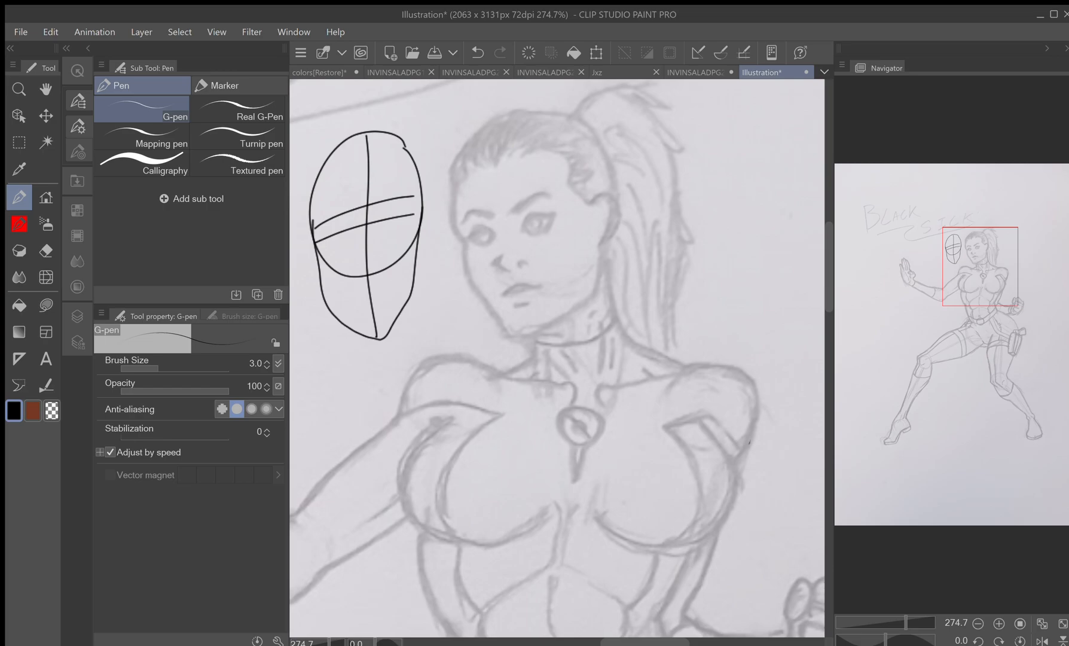
- Switch to the INVINSALADPG19 page and examine the crouching man and the rocks in the middle panel
{"action": "left_click", "coordinate": [397, 72]}
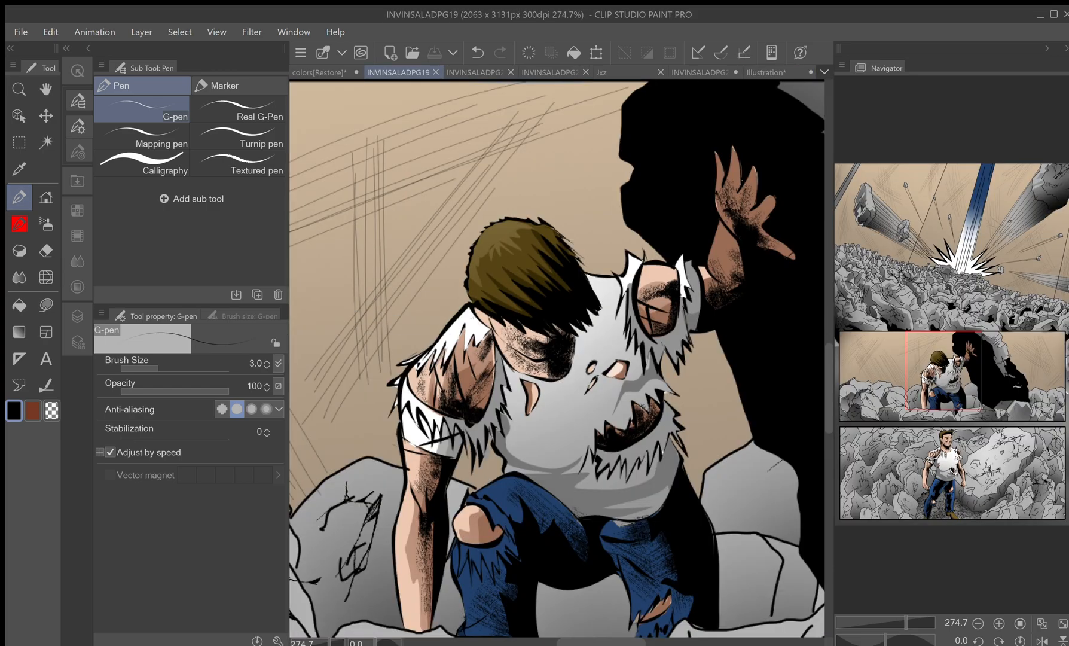
{"action": "key", "text": "ctrl+minus"}
{"action": "key", "text": "ctrl+minus"}
{"action": "key", "text": "ctrl+minus"}
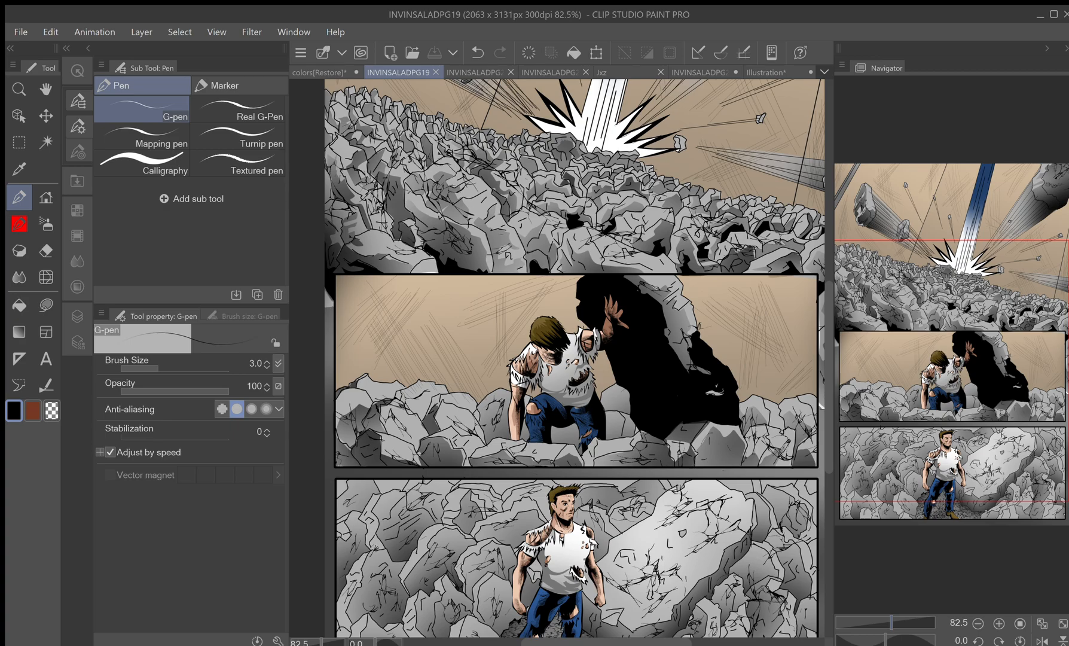
{"action": "key", "text": "ctrl+plus"}
{"action": "key", "text": "ctrl+plus"}
{"action": "key", "text": "ctrl+plus"}
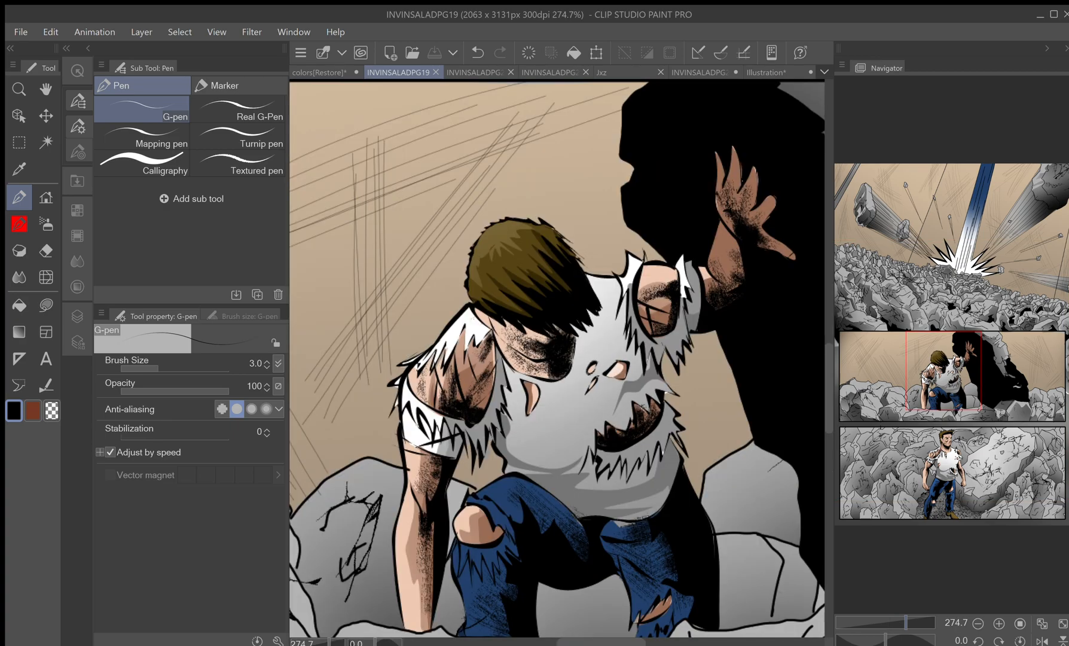
{"action": "left_click_drag", "start_coordinate": [443, 389], "coordinate": [744, 272]}
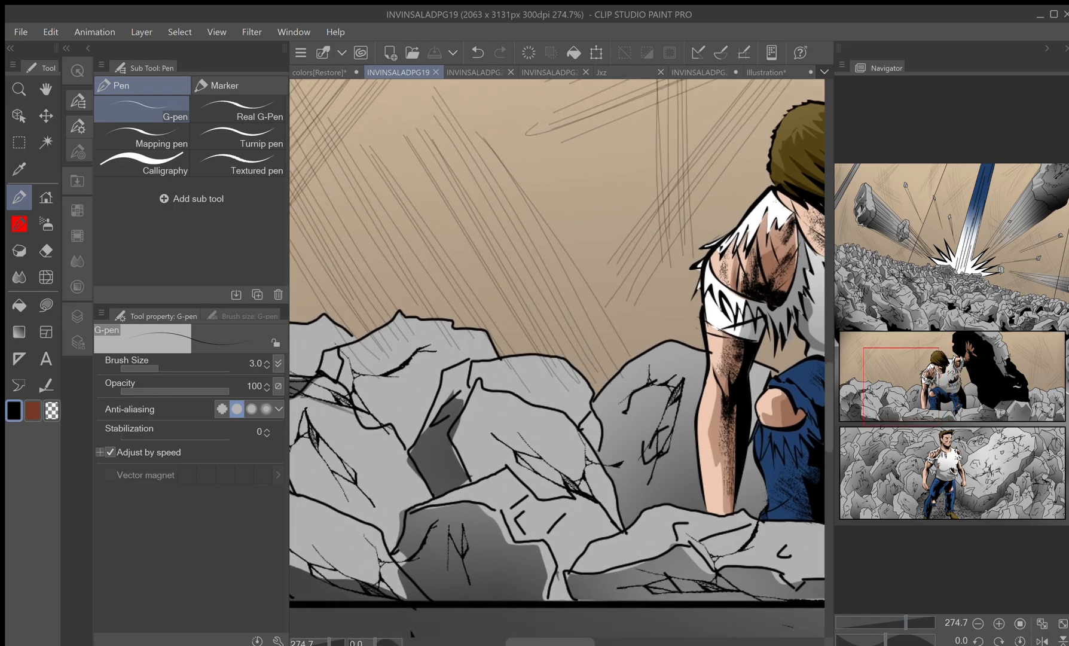
{"action": "left_click_drag", "start_coordinate": [901, 386], "coordinate": [945, 370]}
{"action": "key", "text": "ctrl+0"}
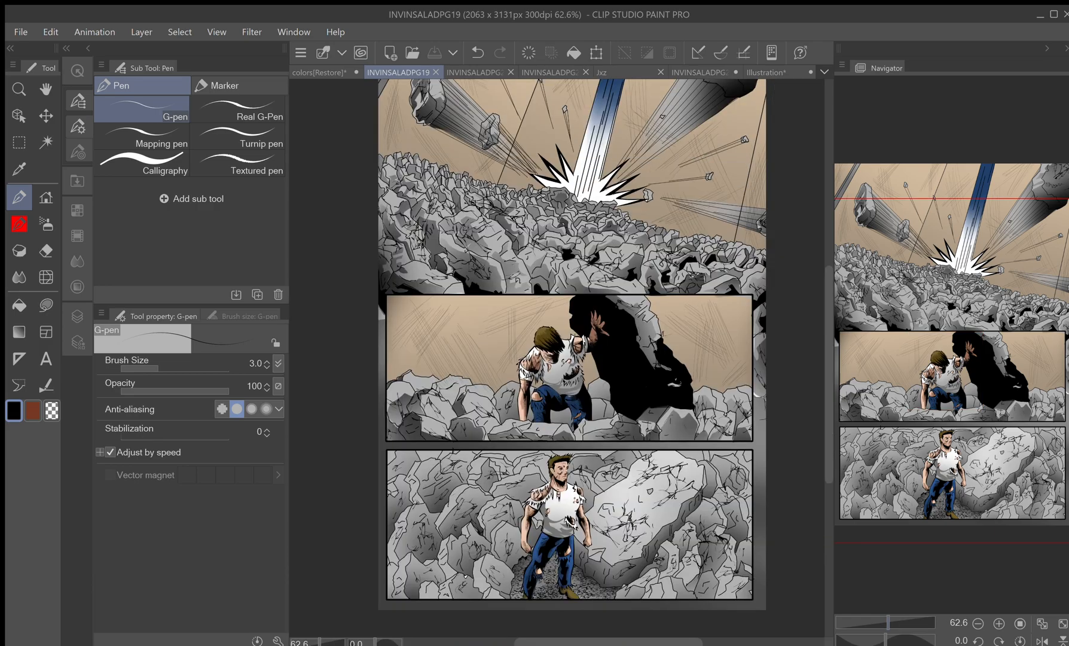
- Examine the line work on the standing man in the bottom panel, both close up and as a whole figure
{"action": "left_click_drag", "start_coordinate": [965, 299], "coordinate": [937, 475]}
{"action": "left_click", "coordinate": [910, 622]}
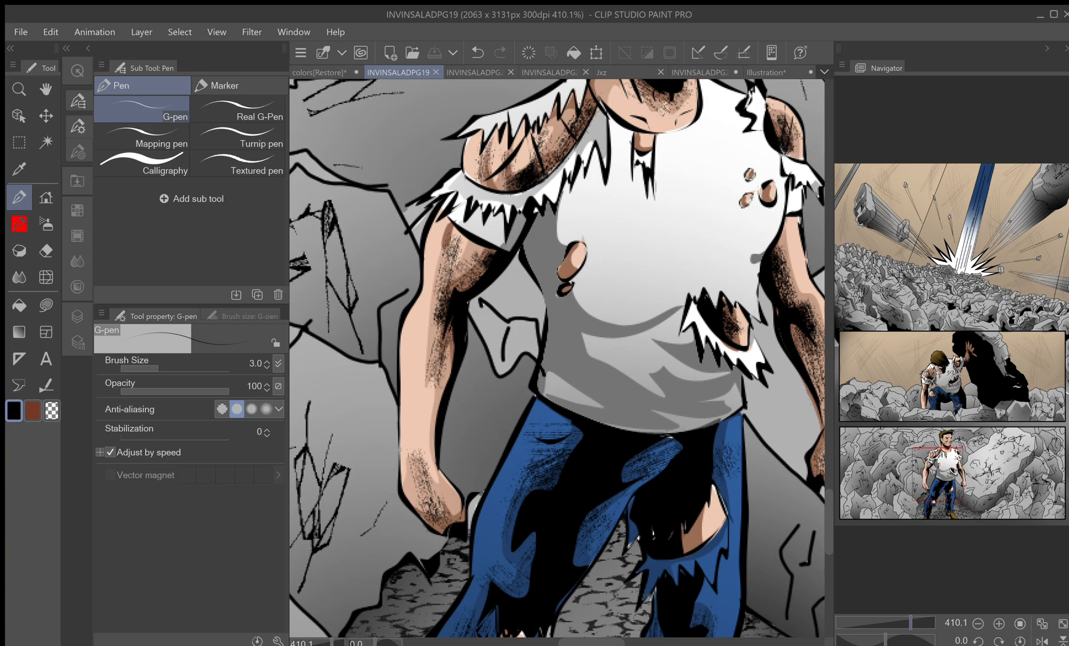
{"action": "left_click", "coordinate": [902, 622]}
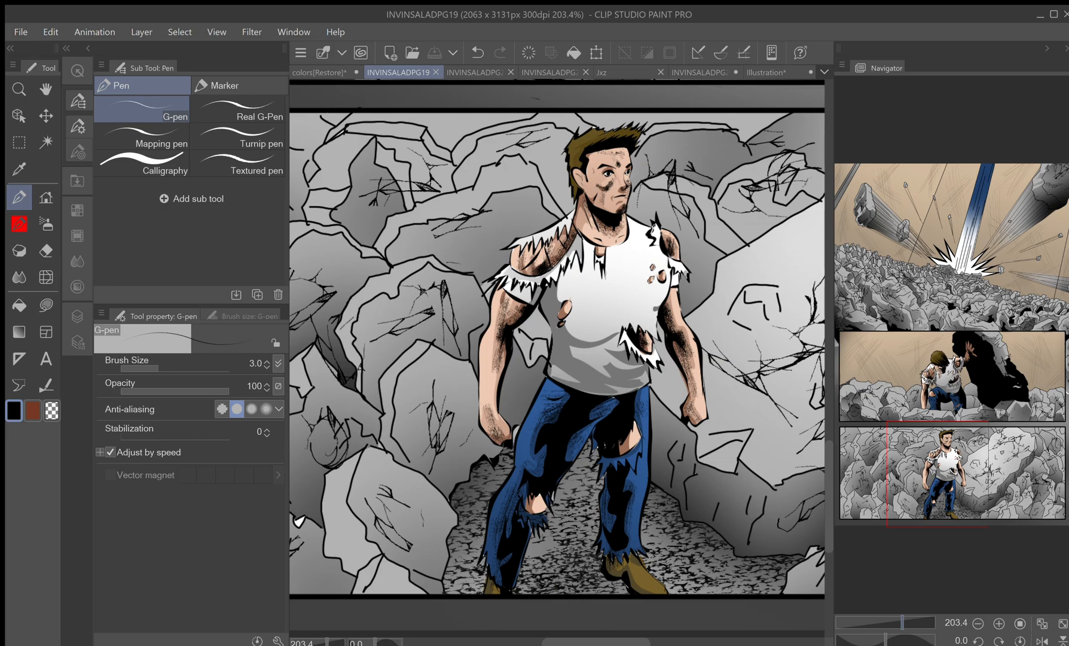
- Switch to the INVINSALADPG22 page and examine the inked face and hair in the upper-right panel
{"action": "left_click", "coordinate": [699, 71]}
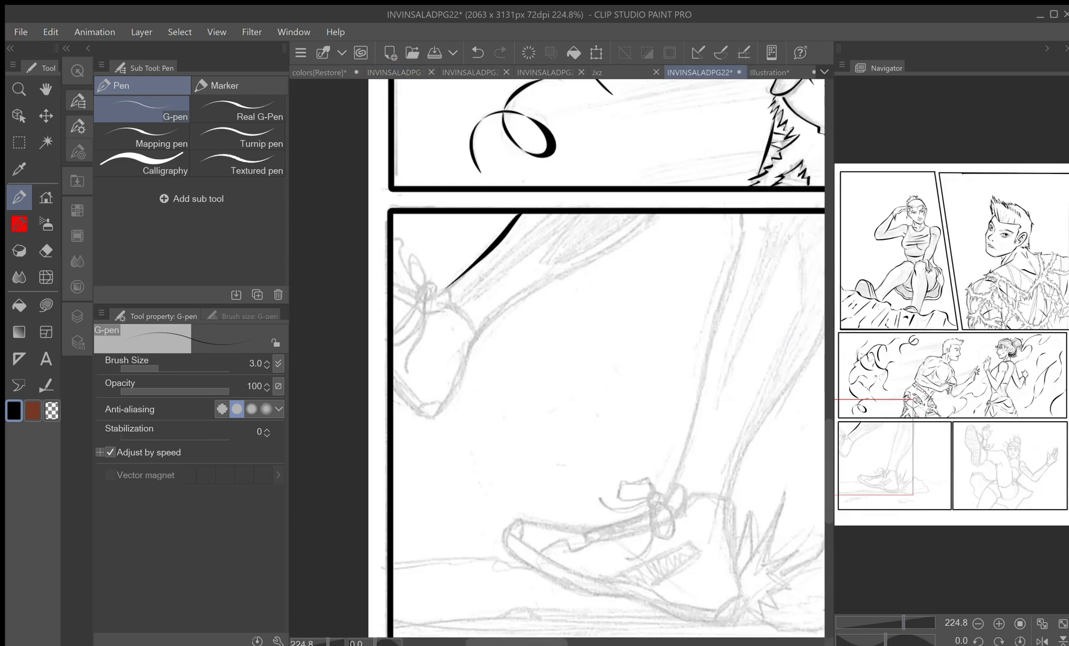
{"action": "mouse_move", "coordinate": [867, 447]}
{"action": "left_mouse_down"}
{"action": "mouse_move", "coordinate": [954, 285]}
{"action": "mouse_move", "coordinate": [1006, 249]}
{"action": "left_mouse_up"}
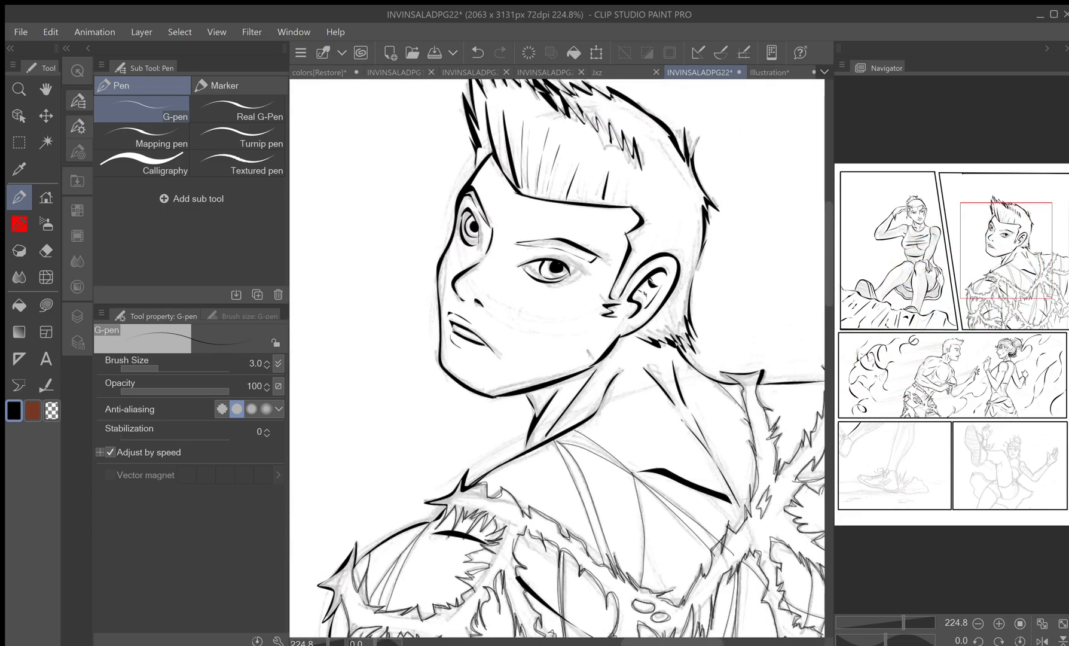
{"action": "mouse_move", "coordinate": [1006, 250]}
{"action": "left_mouse_down"}
{"action": "mouse_move", "coordinate": [969, 363]}
{"action": "mouse_move", "coordinate": [867, 440]}
{"action": "mouse_move", "coordinate": [928, 381]}
{"action": "mouse_move", "coordinate": [1027, 367]}
{"action": "mouse_move", "coordinate": [973, 375]}
{"action": "mouse_move", "coordinate": [957, 357]}
{"action": "mouse_move", "coordinate": [934, 282]}
{"action": "mouse_move", "coordinate": [901, 243]}
{"action": "mouse_move", "coordinate": [872, 266]}
{"action": "mouse_move", "coordinate": [888, 288]}
{"action": "mouse_move", "coordinate": [952, 287]}
{"action": "mouse_move", "coordinate": [990, 270]}
{"action": "mouse_move", "coordinate": [1006, 226]}
{"action": "left_mouse_up"}
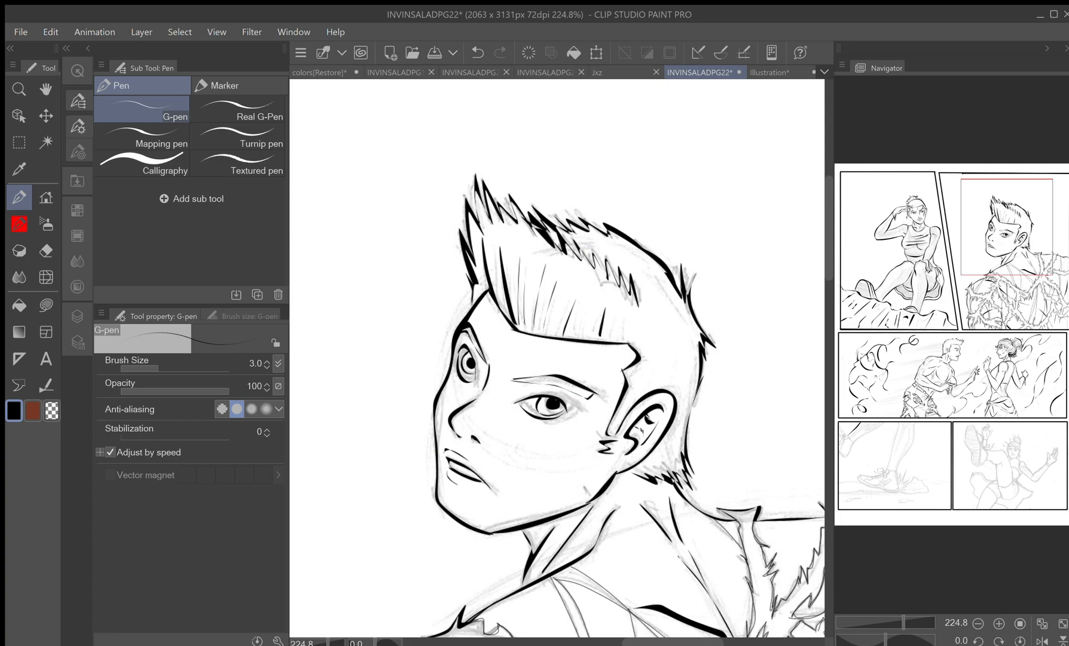
- Return to the Illustration document and undo the head construction drawn beside the sketched face
{"action": "left_click", "coordinate": [770, 72]}
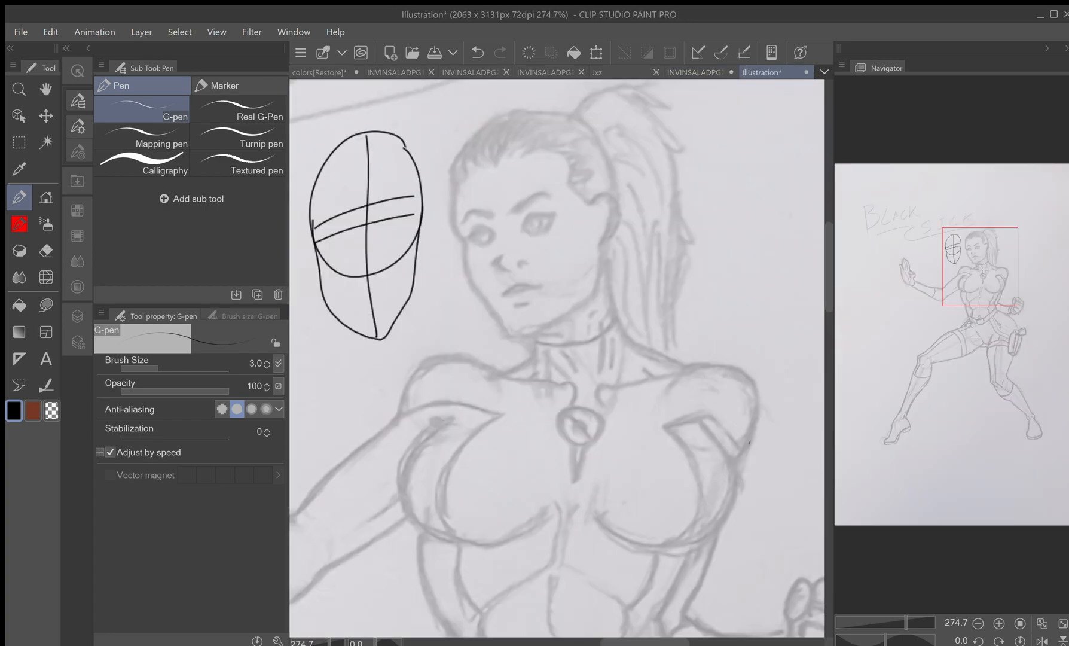
{"action": "left_click", "coordinate": [477, 53]}
{"action": "left_click", "coordinate": [477, 53]}
{"action": "left_click", "coordinate": [477, 53]}
{"action": "left_click", "coordinate": [477, 52]}
{"action": "left_click", "coordinate": [477, 53]}
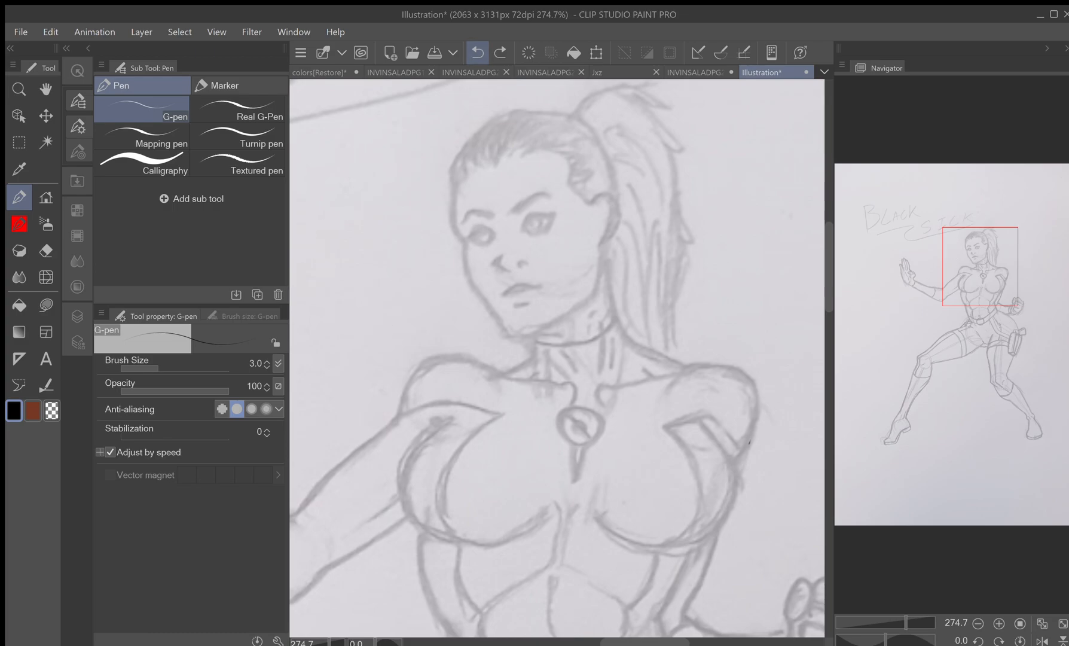
- Try inking the face contour from forehead to chin with two G-pen strokes, and undo both
{"action": "mouse_move", "coordinate": [456, 188]}
{"action": "left_mouse_down"}
{"action": "mouse_move", "coordinate": [452, 225]}
{"action": "mouse_move", "coordinate": [465, 242]}
{"action": "mouse_move", "coordinate": [455, 192]}
{"action": "left_mouse_up"}
{"action": "mouse_move", "coordinate": [466, 242]}
{"action": "left_mouse_down"}
{"action": "mouse_move", "coordinate": [474, 290]}
{"action": "mouse_move", "coordinate": [507, 339]}
{"action": "mouse_move", "coordinate": [467, 276]}
{"action": "mouse_move", "coordinate": [463, 244]}
{"action": "left_mouse_up"}
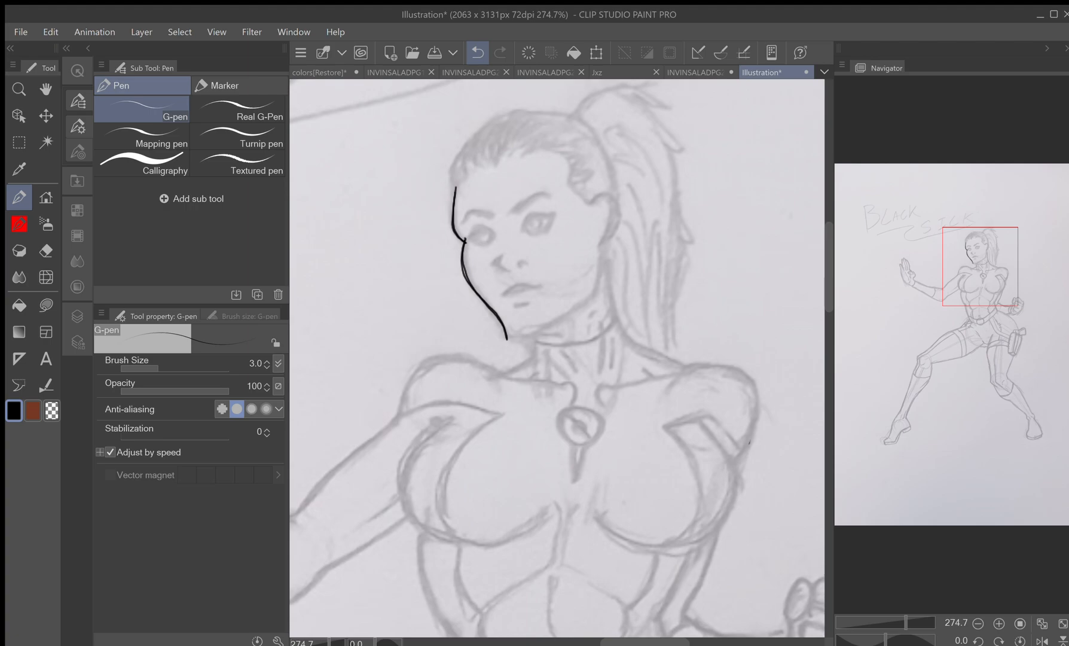
{"action": "key", "text": "ctrl+z"}
{"action": "key", "text": "ctrl+z"}
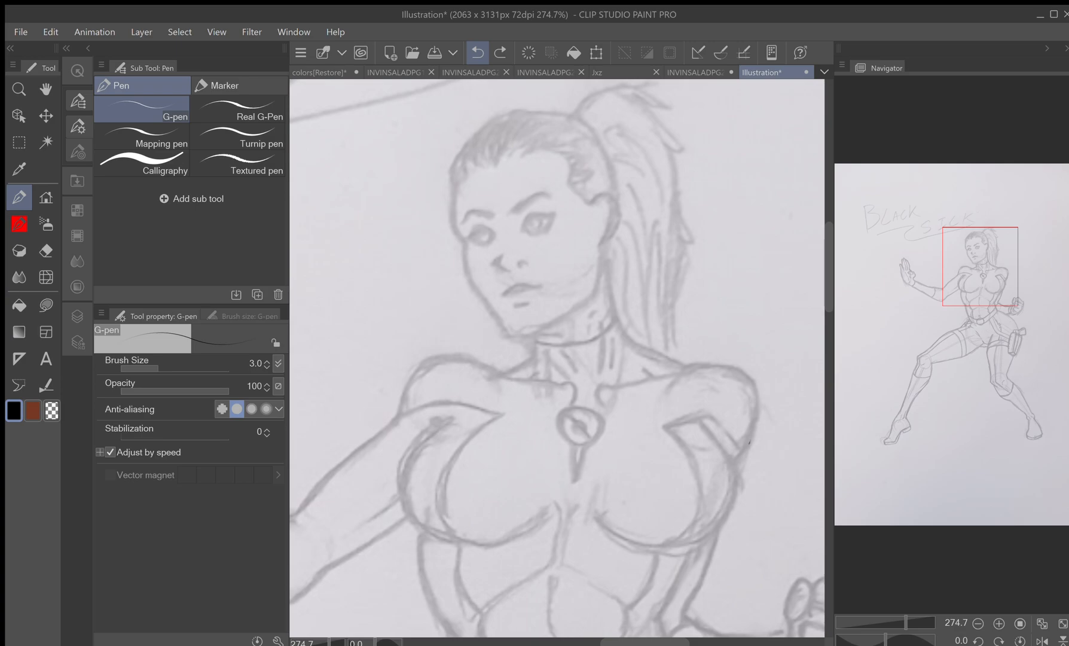
- Ink the face contour from forehead to chin as tapered black shapes of varying thickness with Lasso fill
{"action": "left_click", "coordinate": [46, 306]}
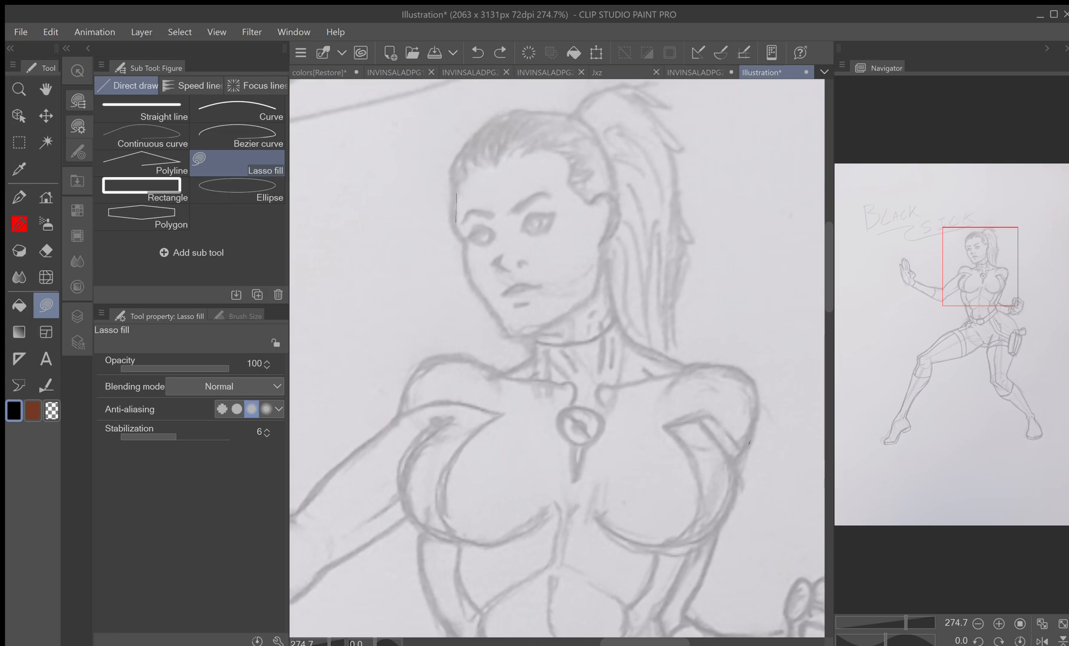
{"action": "left_click_drag", "start_coordinate": [465, 242], "coordinate": [488, 306]}
{"action": "left_click_drag", "start_coordinate": [451, 210], "coordinate": [455, 193]}
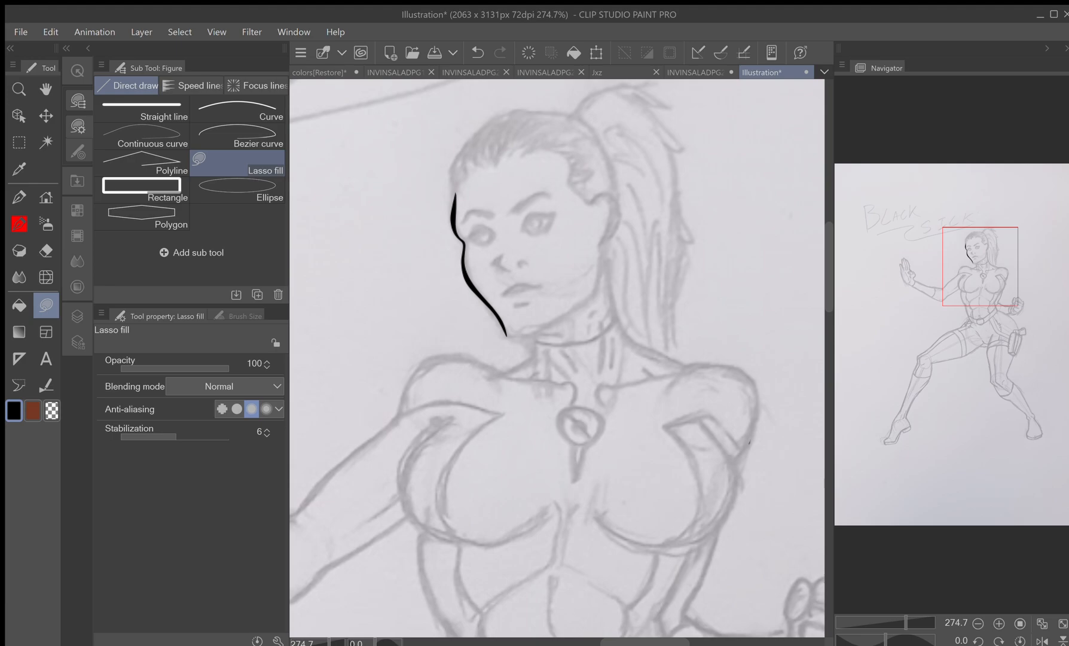
- Try filling large freehand black shapes beside the head with Lasso fill, and undo them
{"action": "mouse_move", "coordinate": [379, 138]}
{"action": "left_mouse_down"}
{"action": "mouse_move", "coordinate": [356, 297]}
{"action": "mouse_move", "coordinate": [381, 139]}
{"action": "left_mouse_up"}
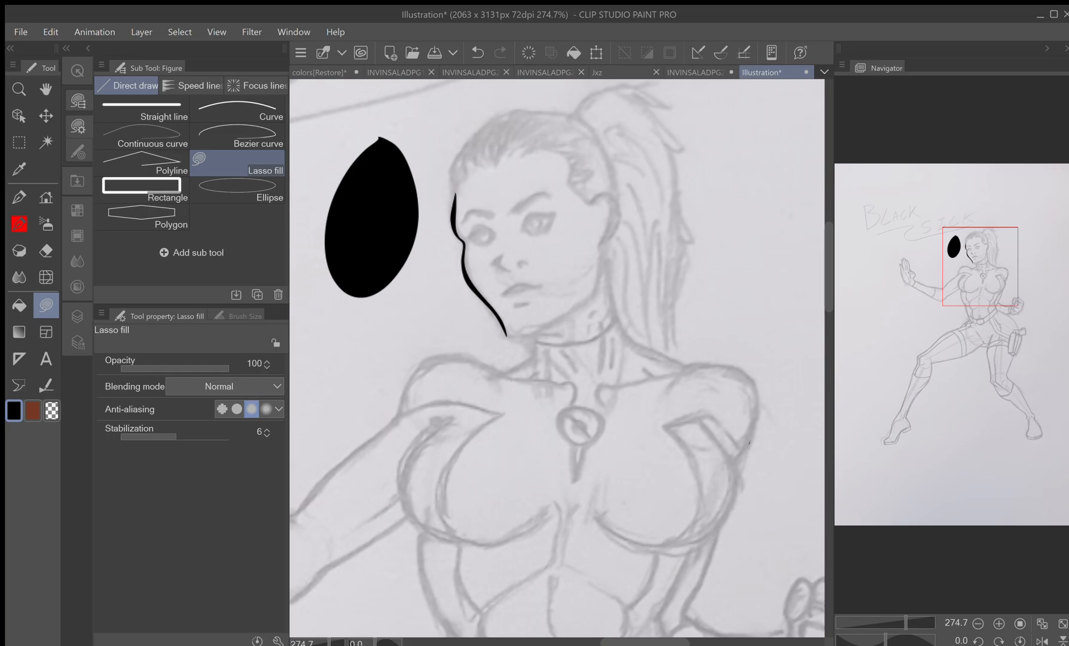
{"action": "mouse_move", "coordinate": [398, 157]}
{"action": "left_mouse_down"}
{"action": "mouse_move", "coordinate": [466, 97]}
{"action": "mouse_move", "coordinate": [419, 213]}
{"action": "left_mouse_up"}
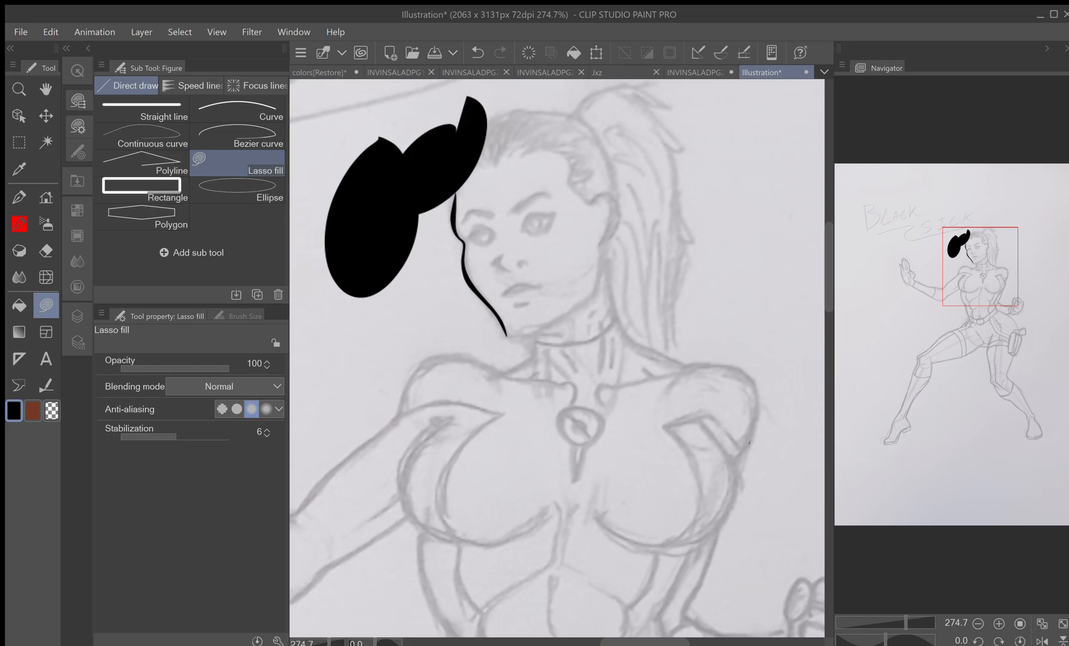
{"action": "key", "text": "ctrl+z"}
{"action": "key", "text": "ctrl+z"}
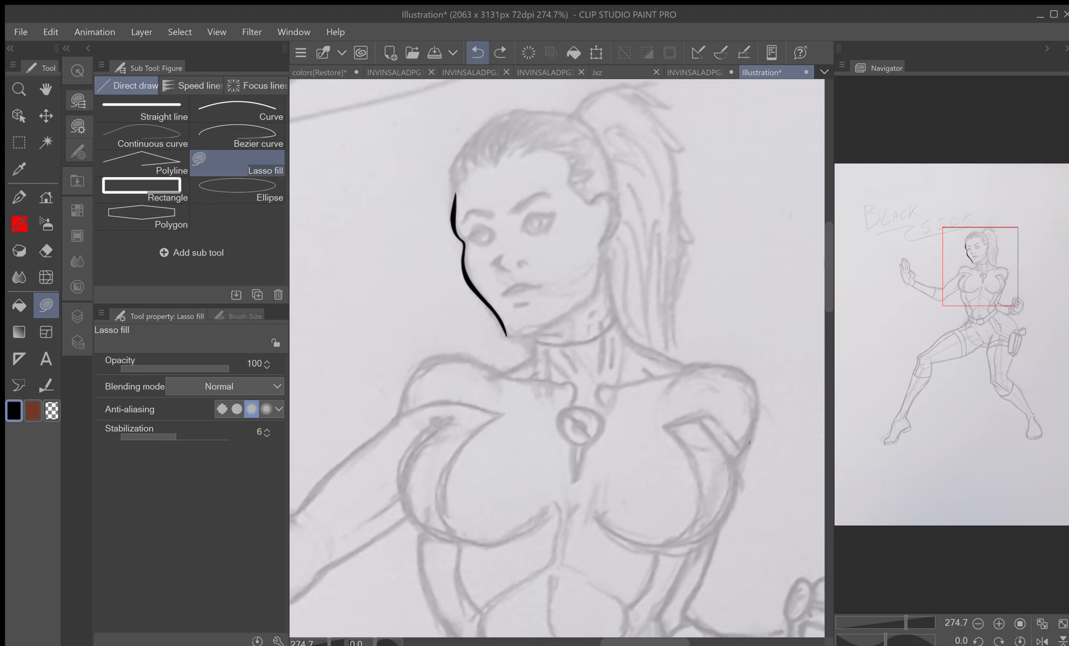
- Ink the jawline from the chin up to the ear and the front line of the neck as tapered Lasso fill shapes
{"action": "left_click_drag", "start_coordinate": [526, 333], "coordinate": [571, 311]}
{"action": "mouse_move", "coordinate": [600, 263]}
{"action": "left_mouse_down"}
{"action": "mouse_move", "coordinate": [577, 310]}
{"action": "mouse_move", "coordinate": [508, 335]}
{"action": "left_mouse_up"}
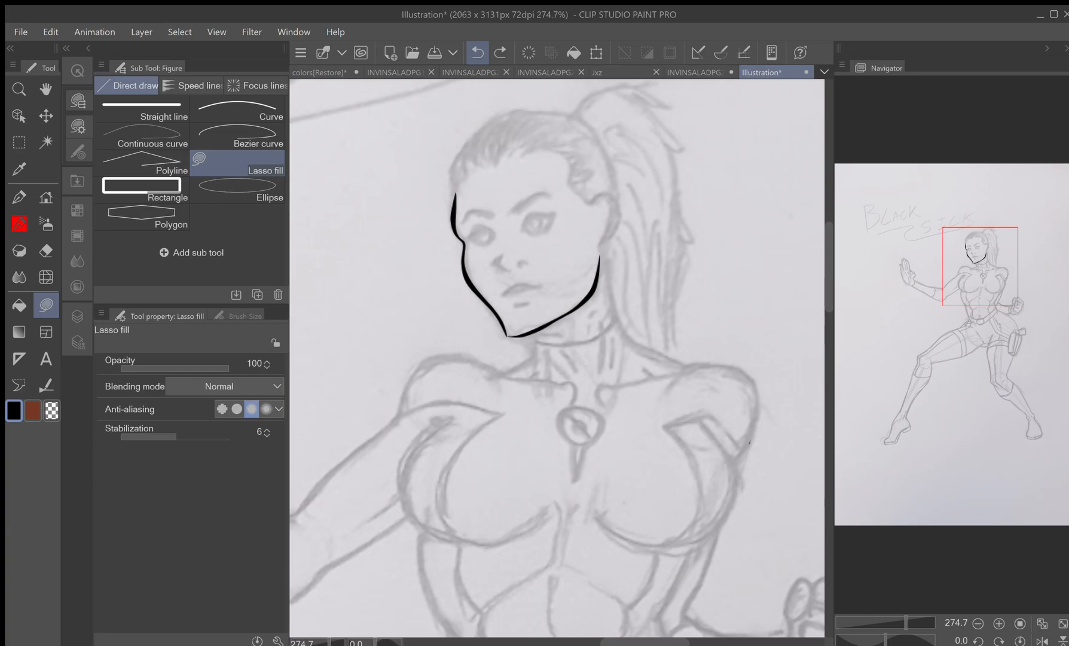
{"action": "key", "text": "ctrl+z"}
{"action": "mouse_move", "coordinate": [518, 335]}
{"action": "left_mouse_down"}
{"action": "mouse_move", "coordinate": [589, 297]}
{"action": "mouse_move", "coordinate": [599, 257]}
{"action": "mouse_move", "coordinate": [595, 289]}
{"action": "mouse_move", "coordinate": [565, 319]}
{"action": "mouse_move", "coordinate": [509, 336]}
{"action": "mouse_move", "coordinate": [534, 378]}
{"action": "left_mouse_up"}
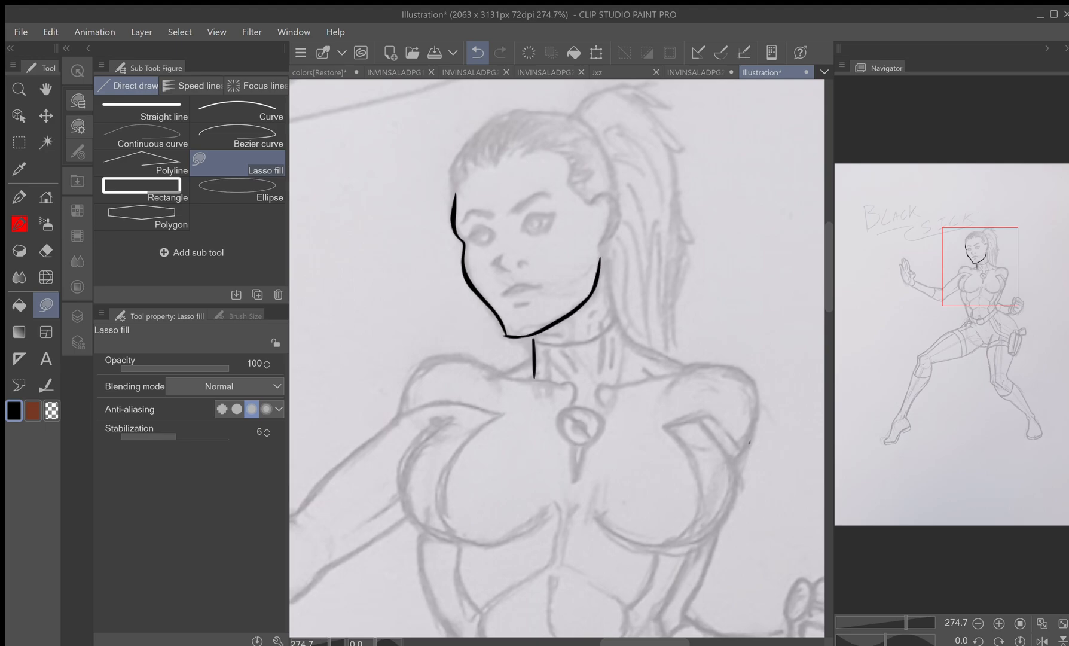
{"action": "key", "text": "ctrl+z"}
{"action": "mouse_move", "coordinate": [532, 336]}
{"action": "left_mouse_down"}
{"action": "mouse_move", "coordinate": [534, 374]}
{"action": "mouse_move", "coordinate": [533, 338]}
{"action": "left_mouse_up"}
- Ink the back contour of the neck as a thin tapered shape curving from below the ear to the shoulder
{"action": "mouse_move", "coordinate": [601, 256]}
{"action": "left_mouse_down"}
{"action": "mouse_move", "coordinate": [616, 326]}
{"action": "mouse_move", "coordinate": [689, 372]}
{"action": "mouse_move", "coordinate": [619, 329]}
{"action": "mouse_move", "coordinate": [602, 256]}
{"action": "left_mouse_up"}
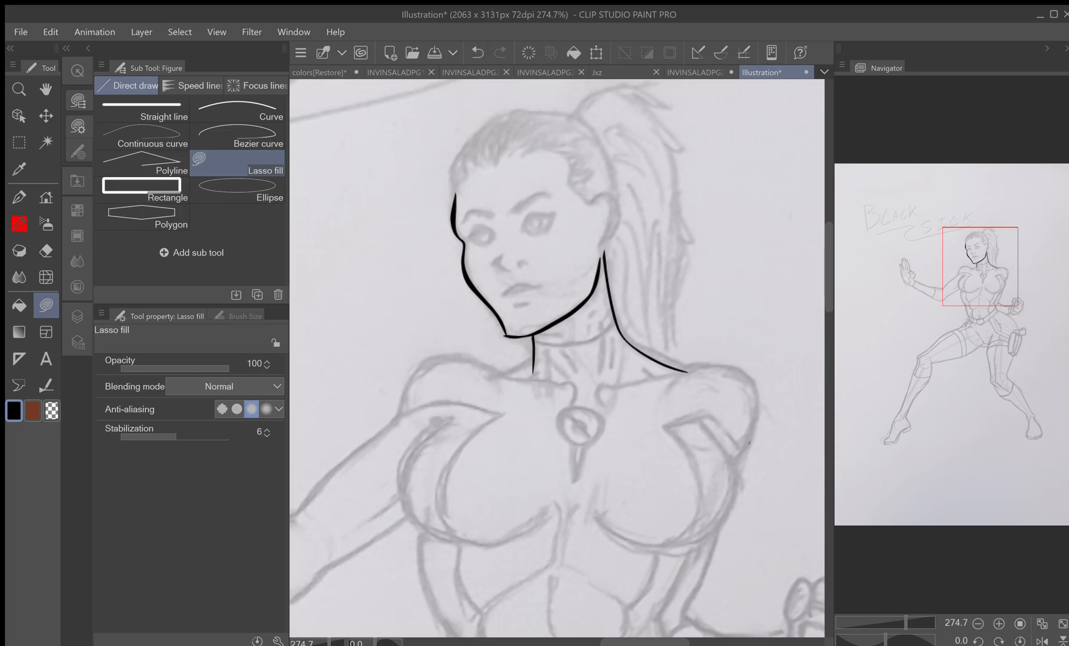
{"action": "left_click", "coordinate": [477, 52]}
{"action": "mouse_move", "coordinate": [602, 249]}
{"action": "left_mouse_down"}
{"action": "mouse_move", "coordinate": [605, 290]}
{"action": "mouse_move", "coordinate": [645, 351]}
{"action": "mouse_move", "coordinate": [687, 368]}
{"action": "mouse_move", "coordinate": [631, 341]}
{"action": "mouse_move", "coordinate": [605, 285]}
{"action": "mouse_move", "coordinate": [602, 246]}
{"action": "left_mouse_up"}
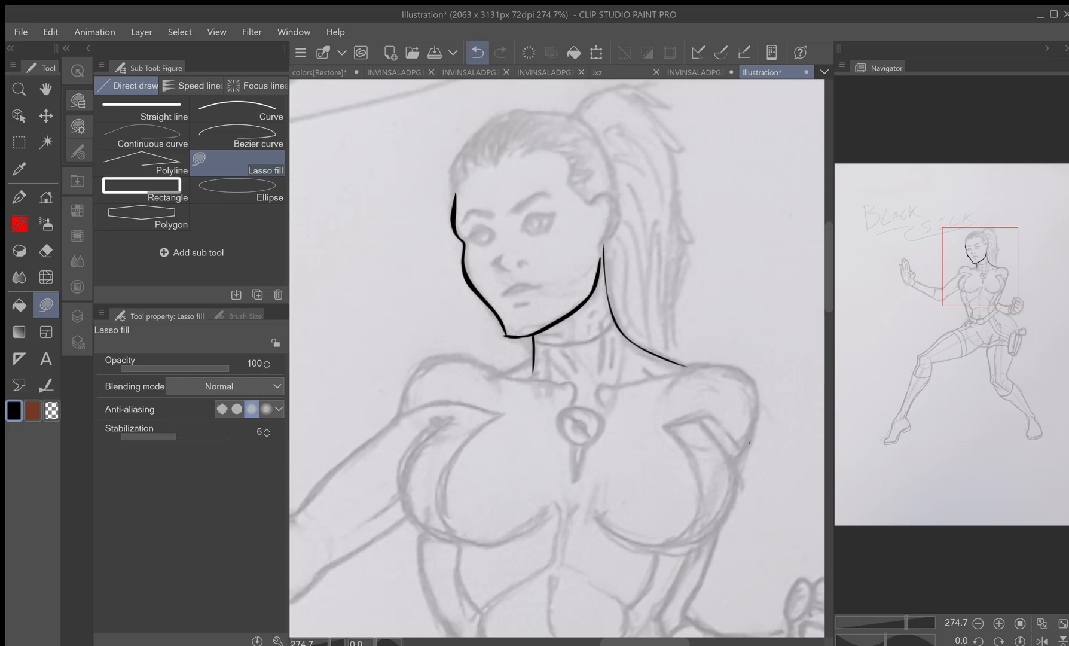
- Ink the collar band and tendon lines on the neck, plus the ear's outline and inner folds
{"action": "left_click_drag", "start_coordinate": [533, 359], "coordinate": [501, 375]}
{"action": "mouse_move", "coordinate": [547, 374]}
{"action": "left_mouse_down"}
{"action": "mouse_move", "coordinate": [562, 372]}
{"action": "mouse_move", "coordinate": [548, 374]}
{"action": "mouse_move", "coordinate": [562, 350]}
{"action": "mouse_move", "coordinate": [574, 368]}
{"action": "left_mouse_up"}
{"action": "mouse_move", "coordinate": [600, 321]}
{"action": "left_mouse_down"}
{"action": "mouse_move", "coordinate": [601, 371]}
{"action": "mouse_move", "coordinate": [612, 347]}
{"action": "mouse_move", "coordinate": [615, 361]}
{"action": "mouse_move", "coordinate": [532, 346]}
{"action": "mouse_move", "coordinate": [609, 327]}
{"action": "left_mouse_up"}
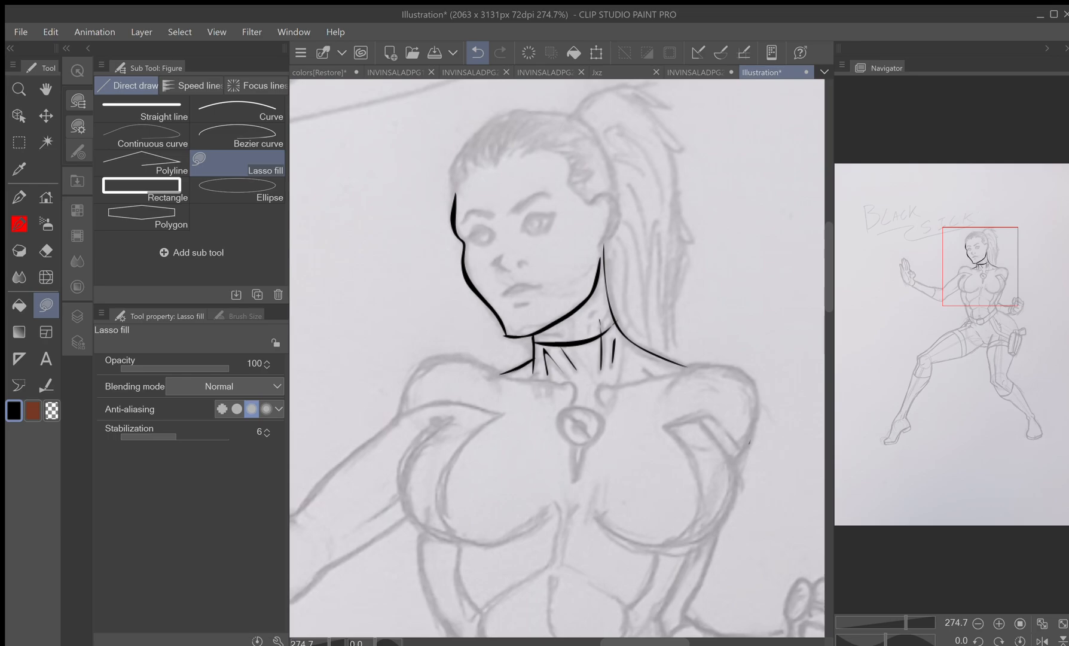
{"action": "mouse_move", "coordinate": [593, 206]}
{"action": "left_mouse_down"}
{"action": "mouse_move", "coordinate": [611, 240]}
{"action": "mouse_move", "coordinate": [597, 230]}
{"action": "mouse_move", "coordinate": [604, 204]}
{"action": "mouse_move", "coordinate": [600, 244]}
{"action": "left_mouse_up"}
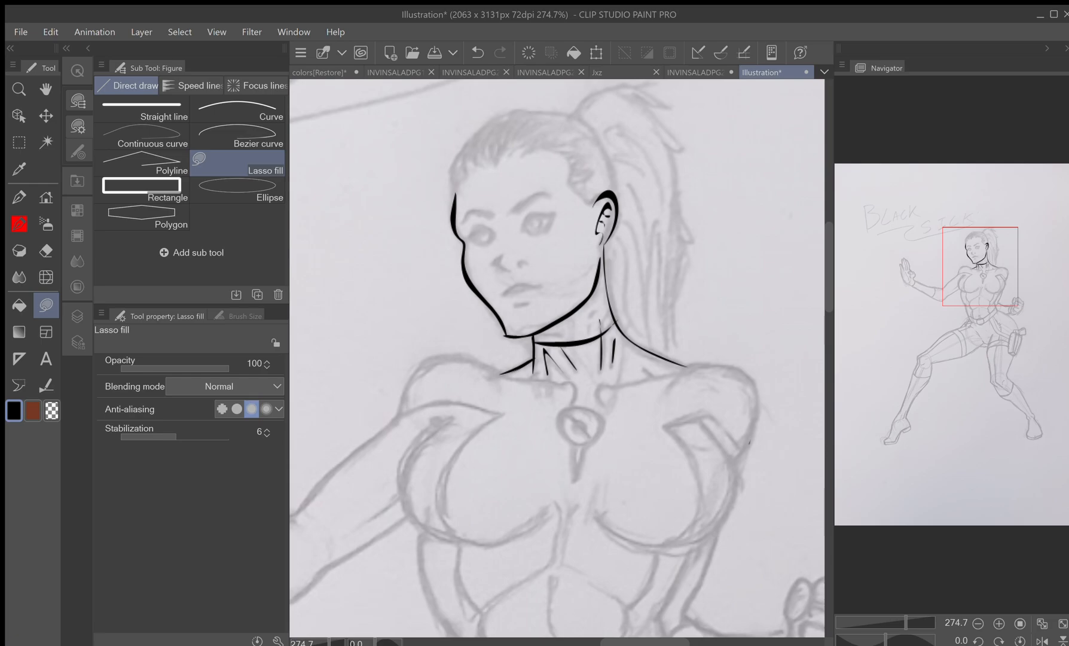
- Ink the shoulder, upper arm, chest and waist contours on the side of the raised open hand
{"action": "mouse_move", "coordinate": [563, 384]}
{"action": "left_mouse_down"}
{"action": "mouse_move", "coordinate": [478, 363]}
{"action": "mouse_move", "coordinate": [408, 380]}
{"action": "mouse_move", "coordinate": [386, 428]}
{"action": "mouse_move", "coordinate": [419, 369]}
{"action": "mouse_move", "coordinate": [471, 357]}
{"action": "mouse_move", "coordinate": [496, 376]}
{"action": "mouse_move", "coordinate": [562, 384]}
{"action": "left_mouse_up"}
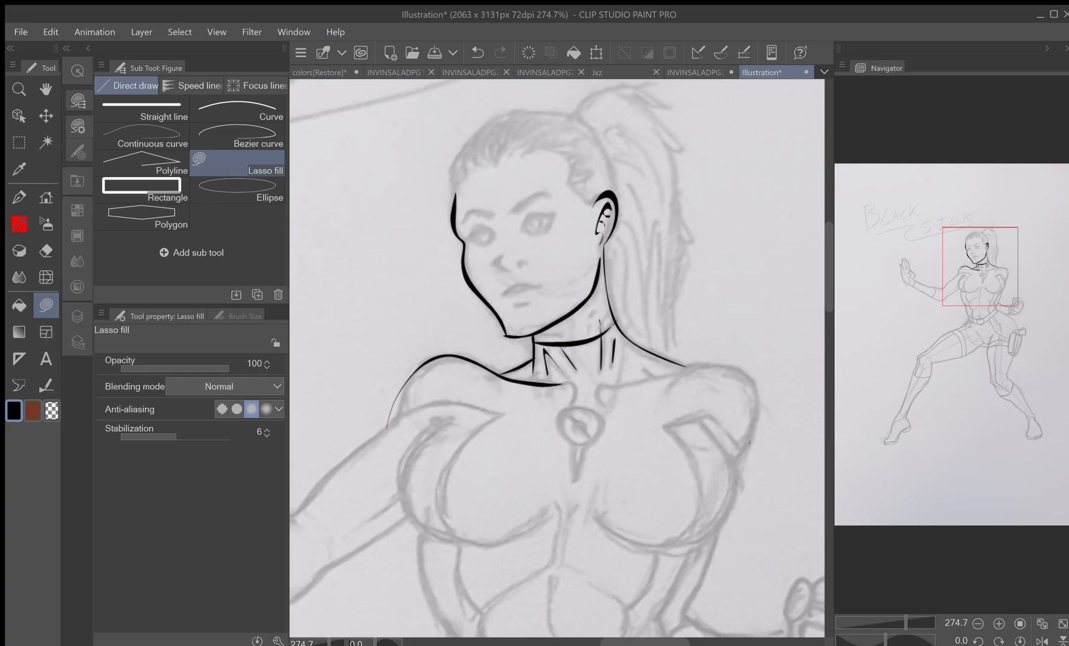
{"action": "mouse_move", "coordinate": [466, 404]}
{"action": "left_mouse_down"}
{"action": "mouse_move", "coordinate": [383, 424]}
{"action": "mouse_move", "coordinate": [316, 490]}
{"action": "mouse_move", "coordinate": [386, 426]}
{"action": "mouse_move", "coordinate": [454, 404]}
{"action": "left_mouse_up"}
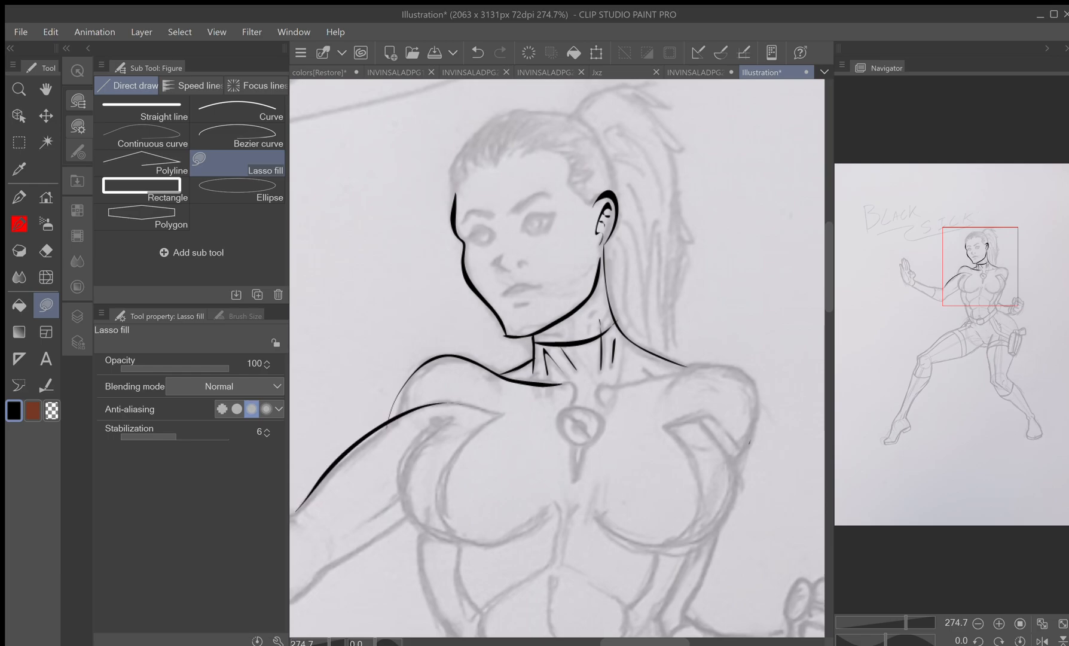
{"action": "mouse_move", "coordinate": [427, 417]}
{"action": "left_mouse_down"}
{"action": "mouse_move", "coordinate": [417, 437]}
{"action": "mouse_move", "coordinate": [398, 490]}
{"action": "mouse_move", "coordinate": [420, 530]}
{"action": "mouse_move", "coordinate": [448, 542]}
{"action": "mouse_move", "coordinate": [431, 537]}
{"action": "mouse_move", "coordinate": [402, 484]}
{"action": "mouse_move", "coordinate": [400, 453]}
{"action": "mouse_move", "coordinate": [441, 422]}
{"action": "left_mouse_up"}
{"action": "mouse_move", "coordinate": [419, 535]}
{"action": "left_mouse_down"}
{"action": "mouse_move", "coordinate": [420, 586]}
{"action": "mouse_move", "coordinate": [453, 635]}
{"action": "mouse_move", "coordinate": [418, 535]}
{"action": "left_mouse_up"}
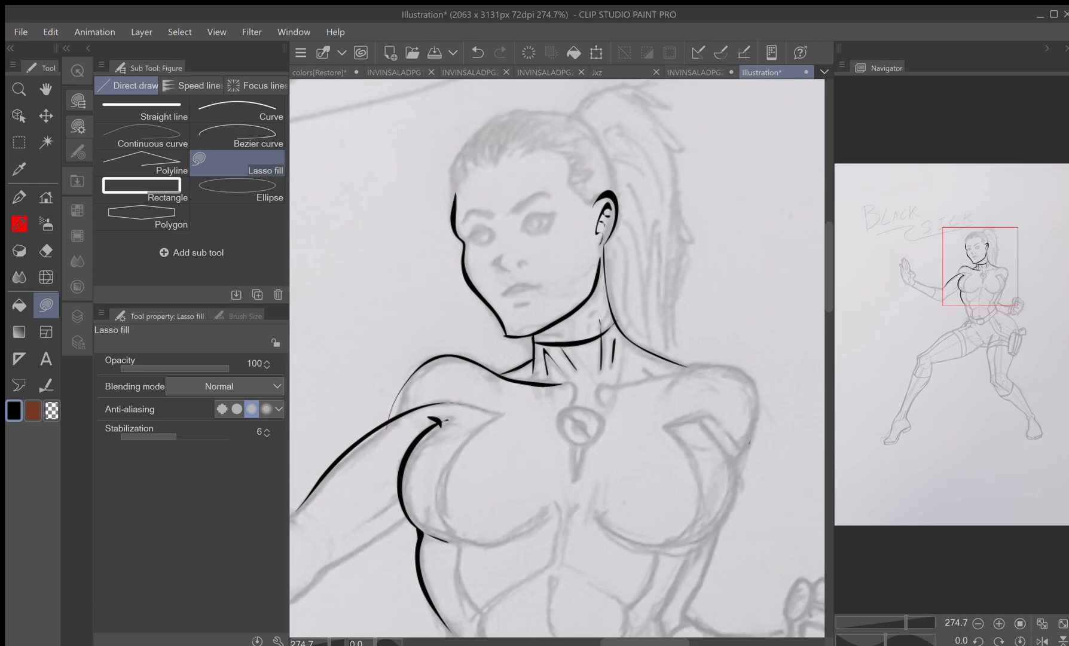
- Ink the chest, waist and rounded shoulder contours on the ponytail side of the body
{"action": "mouse_move", "coordinate": [605, 526]}
{"action": "left_mouse_down"}
{"action": "mouse_move", "coordinate": [651, 547]}
{"action": "mouse_move", "coordinate": [734, 496]}
{"action": "mouse_move", "coordinate": [699, 420]}
{"action": "mouse_move", "coordinate": [733, 511]}
{"action": "mouse_move", "coordinate": [660, 550]}
{"action": "mouse_move", "coordinate": [616, 532]}
{"action": "left_mouse_up"}
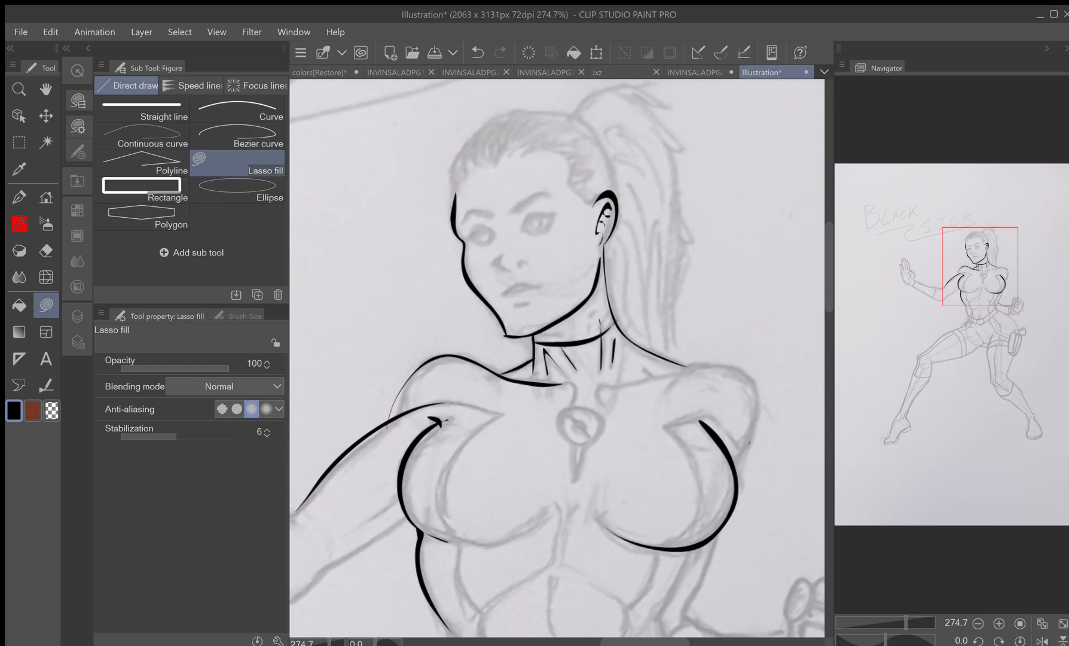
{"action": "mouse_move", "coordinate": [686, 553]}
{"action": "left_mouse_down"}
{"action": "mouse_move", "coordinate": [660, 606]}
{"action": "mouse_move", "coordinate": [664, 635]}
{"action": "mouse_move", "coordinate": [687, 553]}
{"action": "left_mouse_up"}
{"action": "mouse_move", "coordinate": [739, 470]}
{"action": "left_mouse_down"}
{"action": "mouse_move", "coordinate": [741, 380]}
{"action": "mouse_move", "coordinate": [675, 374]}
{"action": "mouse_move", "coordinate": [701, 365]}
{"action": "mouse_move", "coordinate": [747, 380]}
{"action": "mouse_move", "coordinate": [752, 449]}
{"action": "mouse_move", "coordinate": [736, 480]}
{"action": "left_mouse_up"}
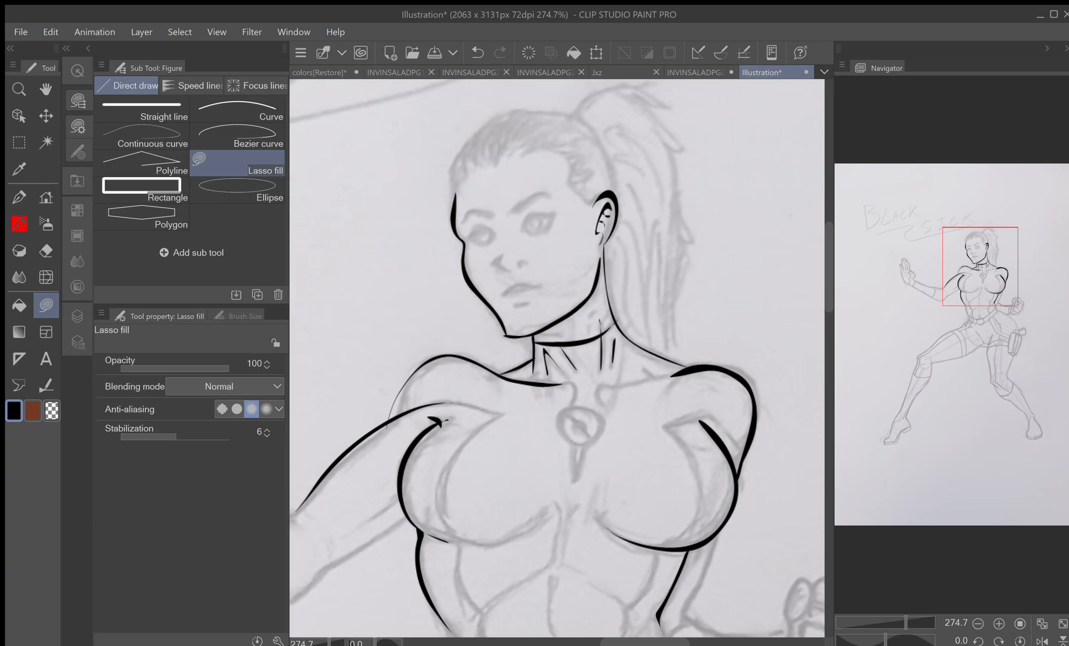
- Thicken the thin shoulder and neck lines, and ink both halves of the suit's neckline down to the round emblem
{"action": "mouse_move", "coordinate": [414, 377]}
{"action": "left_mouse_down"}
{"action": "mouse_move", "coordinate": [435, 358]}
{"action": "mouse_move", "coordinate": [389, 422]}
{"action": "left_mouse_up"}
{"action": "mouse_move", "coordinate": [607, 241]}
{"action": "left_mouse_down"}
{"action": "mouse_move", "coordinate": [605, 281]}
{"action": "mouse_move", "coordinate": [605, 245]}
{"action": "left_mouse_up"}
{"action": "mouse_move", "coordinate": [670, 376]}
{"action": "left_mouse_down"}
{"action": "mouse_move", "coordinate": [596, 393]}
{"action": "mouse_move", "coordinate": [669, 377]}
{"action": "left_mouse_up"}
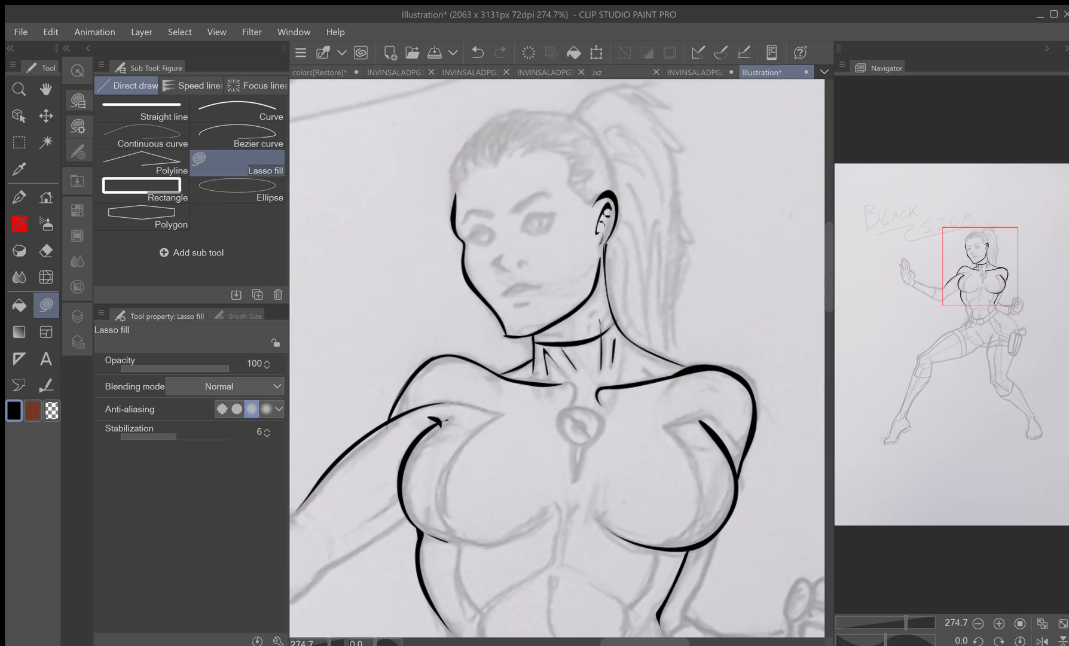
{"action": "left_click_drag", "start_coordinate": [575, 393], "coordinate": [562, 383]}
- Fade the 20230401_142613 sketch layer to 0% opacity to examine the ink alone, and restore it to 47%
{"action": "left_click", "coordinate": [77, 315]}
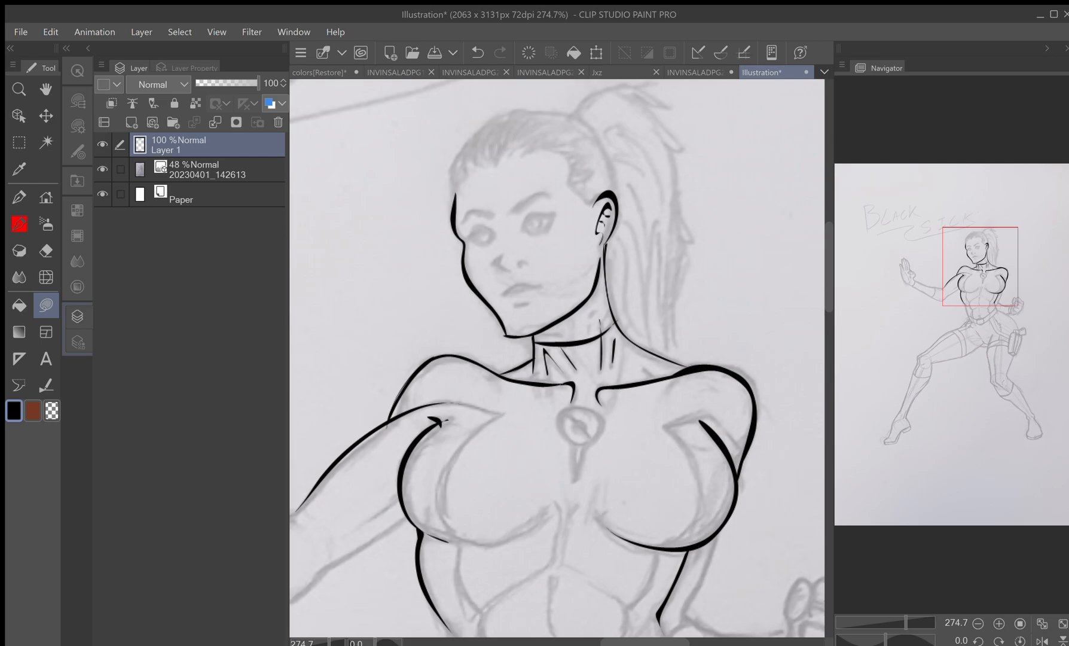
{"action": "left_click", "coordinate": [204, 170]}
{"action": "left_click_drag", "start_coordinate": [225, 82], "coordinate": [195, 83]}
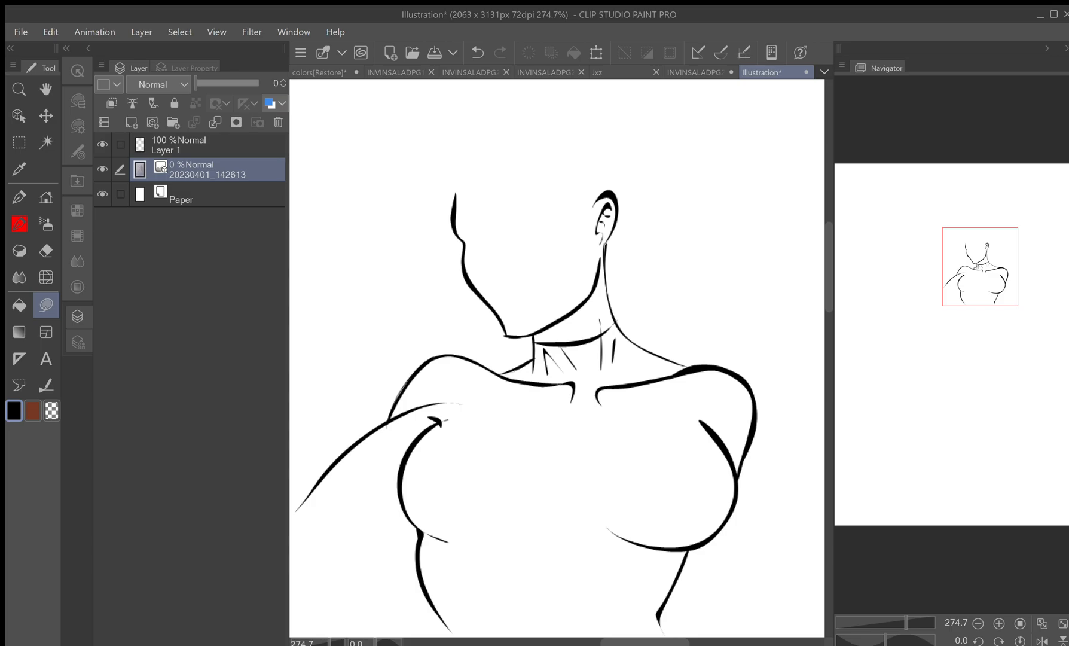
{"action": "left_click_drag", "start_coordinate": [196, 82], "coordinate": [225, 82]}
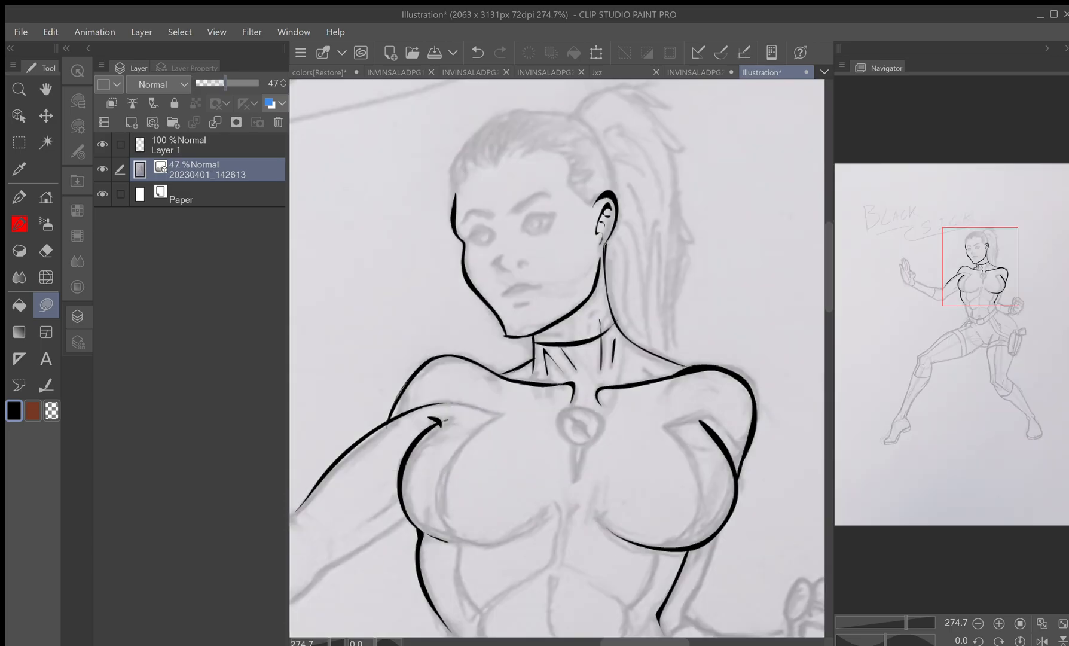
- On Layer 1, ink the nose and nostril, the mouth line, the upper lip and the shadow under the lower lip
{"action": "left_click", "coordinate": [203, 145]}
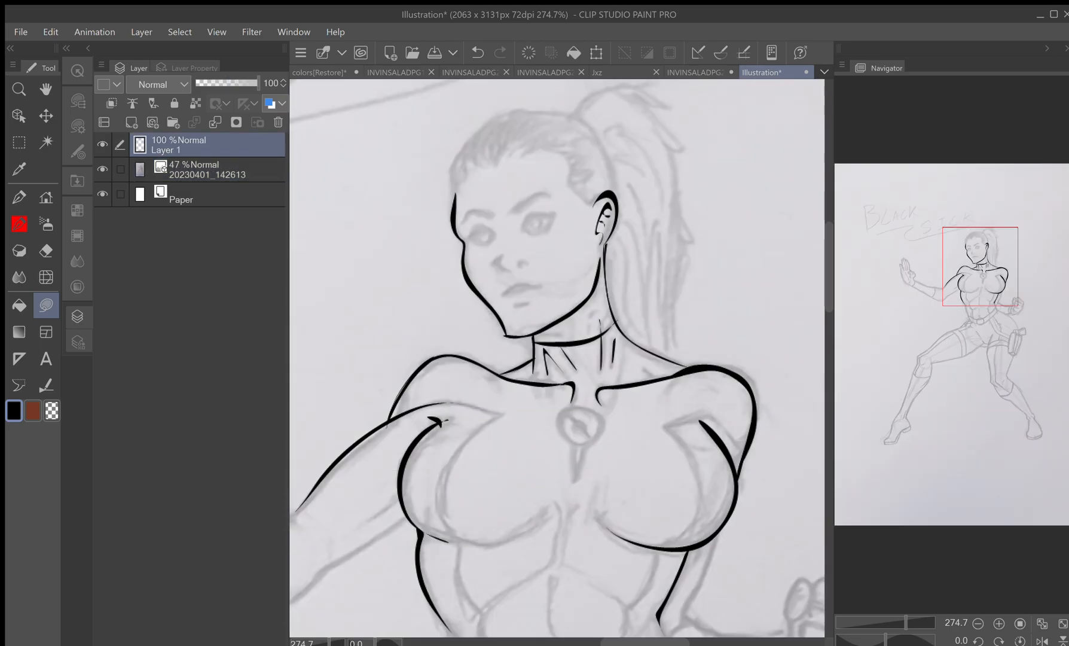
{"action": "key", "text": "ctrl+plus"}
{"action": "left_click_drag", "start_coordinate": [556, 299], "coordinate": [579, 413]}
{"action": "left_click_drag", "start_coordinate": [501, 328], "coordinate": [502, 348]}
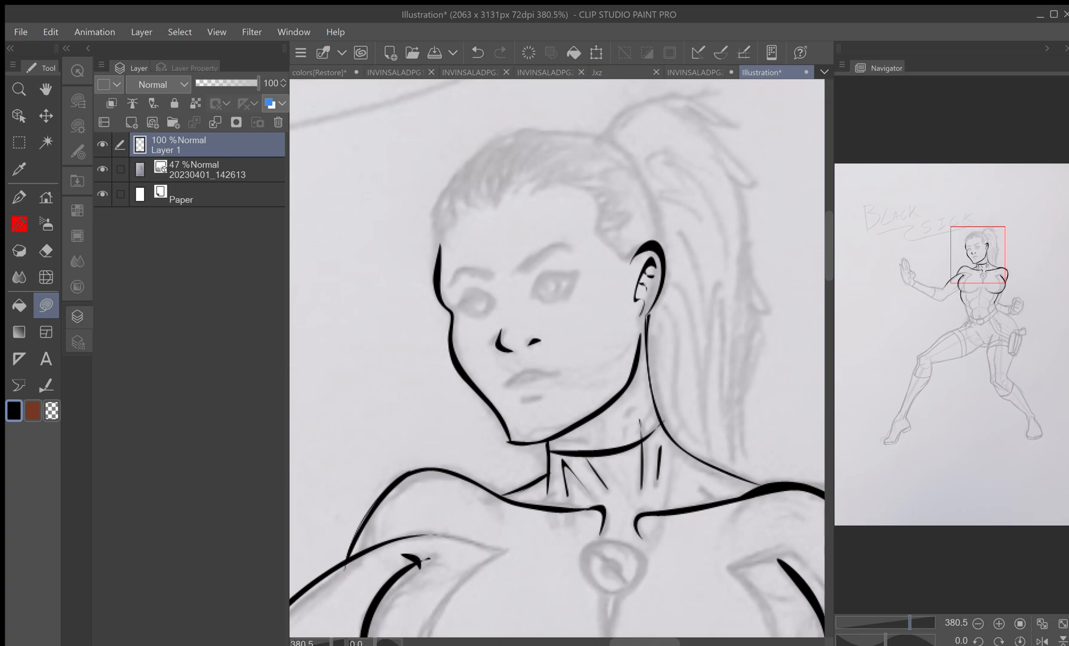
{"action": "mouse_move", "coordinate": [560, 375]}
{"action": "left_mouse_down"}
{"action": "mouse_move", "coordinate": [526, 379]}
{"action": "mouse_move", "coordinate": [559, 374]}
{"action": "mouse_move", "coordinate": [542, 397]}
{"action": "left_mouse_up"}
{"action": "left_click", "coordinate": [477, 53]}
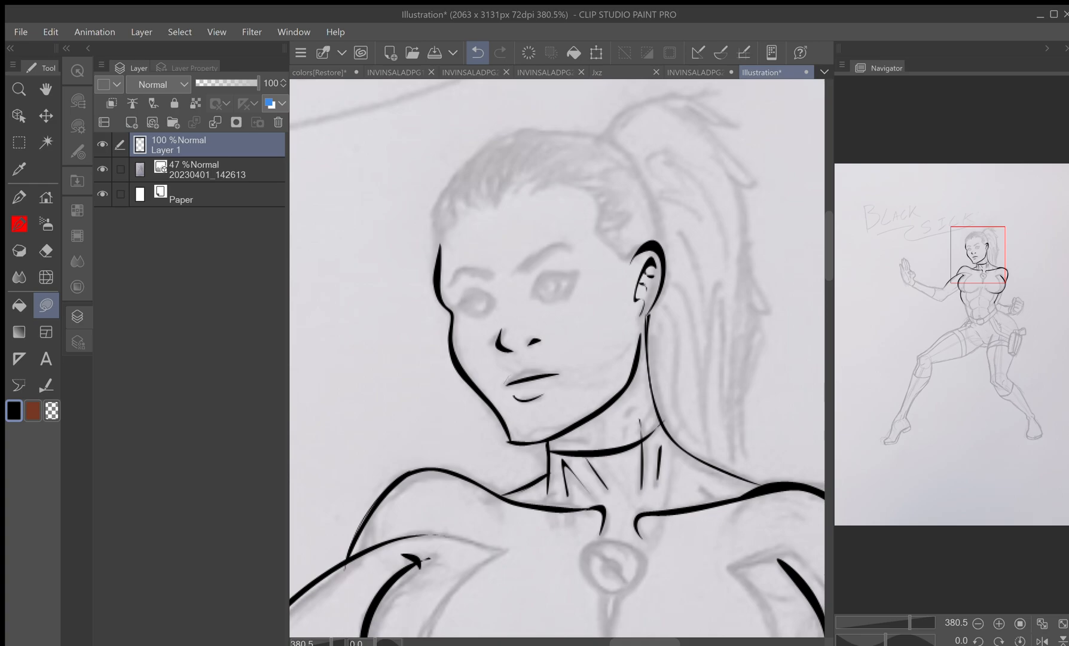
{"action": "left_click_drag", "start_coordinate": [502, 383], "coordinate": [558, 369]}
- Ink both eyes with upper lash lines, irises and pupils, and add the two tapered eyebrows
{"action": "mouse_move", "coordinate": [475, 291]}
{"action": "left_mouse_down"}
{"action": "mouse_move", "coordinate": [493, 301]}
{"action": "mouse_move", "coordinate": [483, 315]}
{"action": "mouse_move", "coordinate": [491, 302]}
{"action": "mouse_move", "coordinate": [577, 272]}
{"action": "mouse_move", "coordinate": [564, 298]}
{"action": "left_mouse_up"}
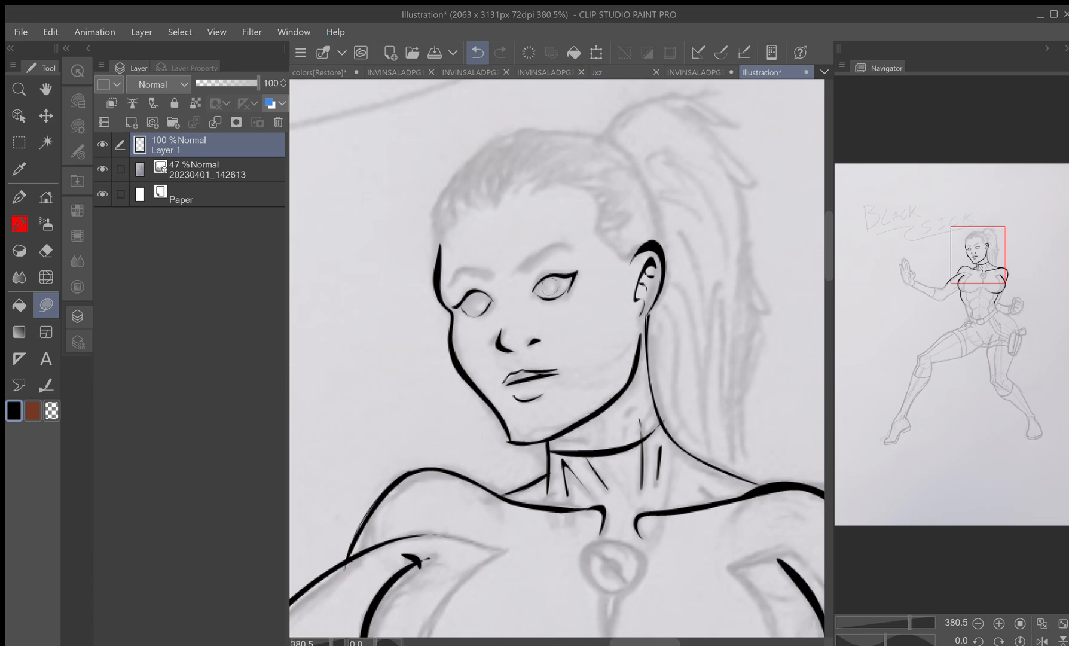
{"action": "left_click_drag", "start_coordinate": [550, 278], "coordinate": [545, 279]}
{"action": "mouse_move", "coordinate": [471, 301]}
{"action": "left_mouse_down"}
{"action": "mouse_move", "coordinate": [467, 311]}
{"action": "mouse_move", "coordinate": [478, 295]}
{"action": "left_mouse_up"}
{"action": "left_click_drag", "start_coordinate": [553, 277], "coordinate": [569, 274]}
{"action": "mouse_move", "coordinate": [517, 270]}
{"action": "left_mouse_down"}
{"action": "mouse_move", "coordinate": [570, 246]}
{"action": "mouse_move", "coordinate": [447, 287]}
{"action": "left_mouse_up"}
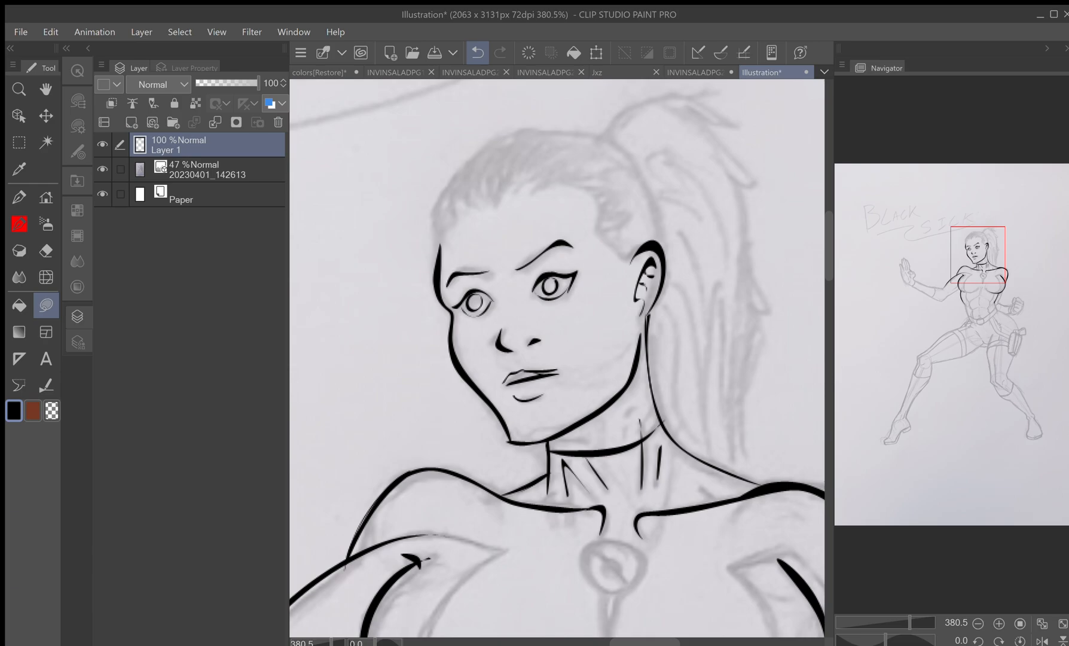
- Ink the hairline from the ear across the forehead with jagged strands, and outline the front of the hair
{"action": "mouse_move", "coordinate": [596, 202]}
{"action": "left_mouse_down"}
{"action": "mouse_move", "coordinate": [599, 228]}
{"action": "mouse_move", "coordinate": [627, 273]}
{"action": "mouse_move", "coordinate": [580, 186]}
{"action": "mouse_move", "coordinate": [530, 192]}
{"action": "mouse_move", "coordinate": [547, 174]}
{"action": "mouse_move", "coordinate": [494, 205]}
{"action": "left_mouse_up"}
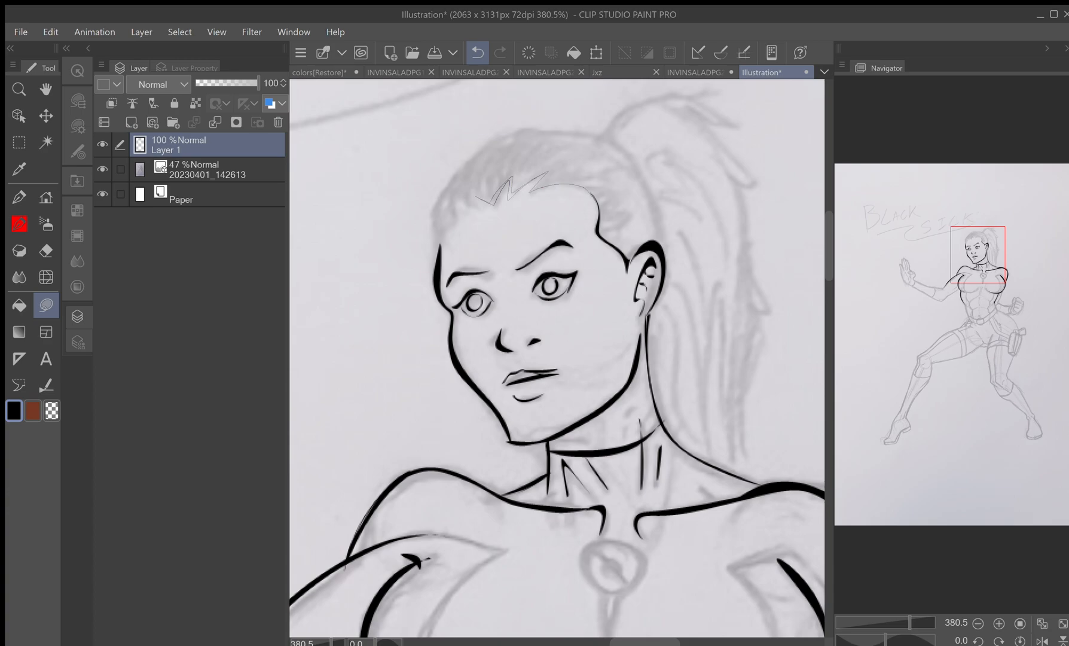
{"action": "mouse_move", "coordinate": [533, 189]}
{"action": "left_mouse_down"}
{"action": "mouse_move", "coordinate": [569, 178]}
{"action": "mouse_move", "coordinate": [593, 192]}
{"action": "left_mouse_up"}
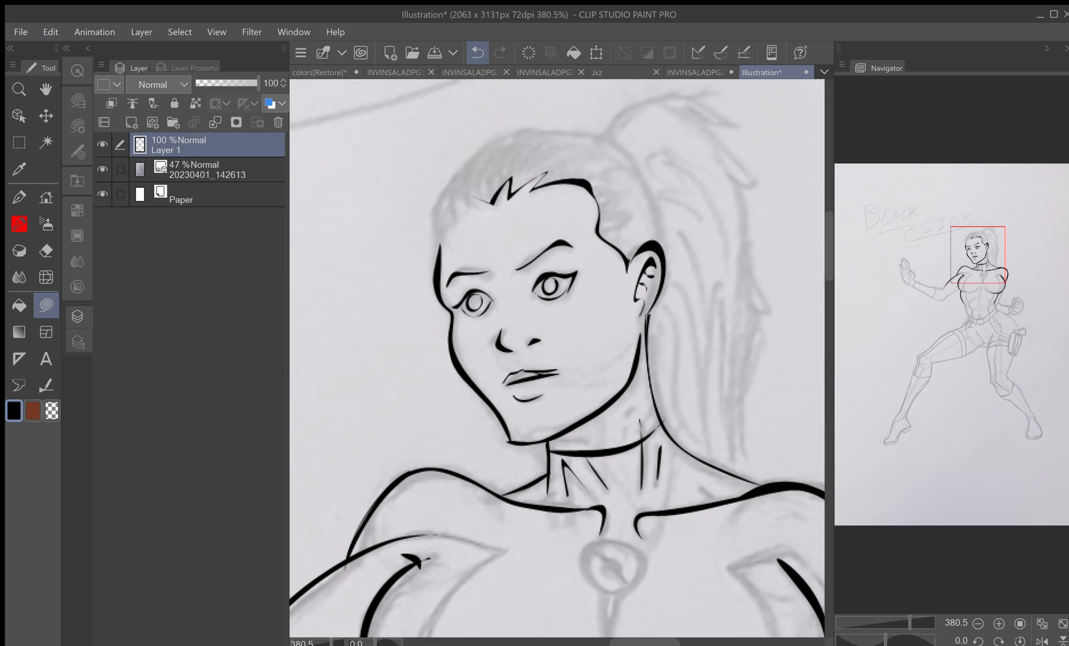
{"action": "mouse_move", "coordinate": [457, 217]}
{"action": "left_mouse_down"}
{"action": "mouse_move", "coordinate": [437, 251]}
{"action": "mouse_move", "coordinate": [437, 193]}
{"action": "mouse_move", "coordinate": [512, 135]}
{"action": "mouse_move", "coordinate": [482, 154]}
{"action": "mouse_move", "coordinate": [434, 216]}
{"action": "mouse_move", "coordinate": [437, 259]}
{"action": "left_mouse_up"}
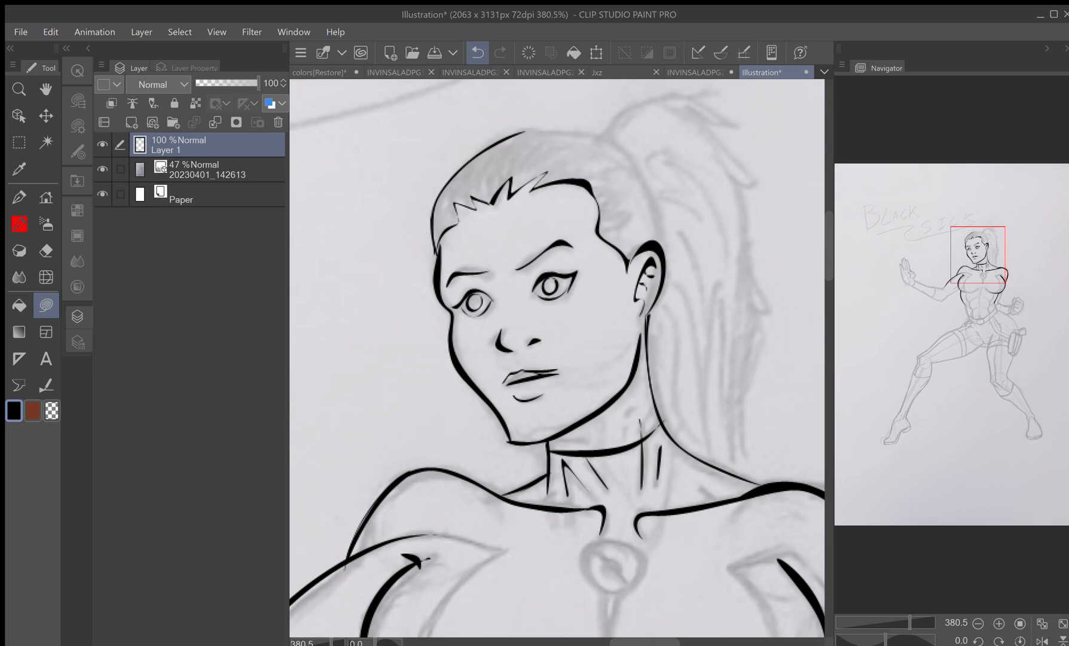
- Add tapered swept-back strands inside the hair, and ink the head contour from the crown down to the ear
{"action": "mouse_move", "coordinate": [484, 180]}
{"action": "left_mouse_down"}
{"action": "mouse_move", "coordinate": [500, 151]}
{"action": "mouse_move", "coordinate": [486, 190]}
{"action": "mouse_move", "coordinate": [537, 164]}
{"action": "mouse_move", "coordinate": [519, 182]}
{"action": "left_mouse_up"}
{"action": "left_click_drag", "start_coordinate": [547, 144], "coordinate": [504, 186]}
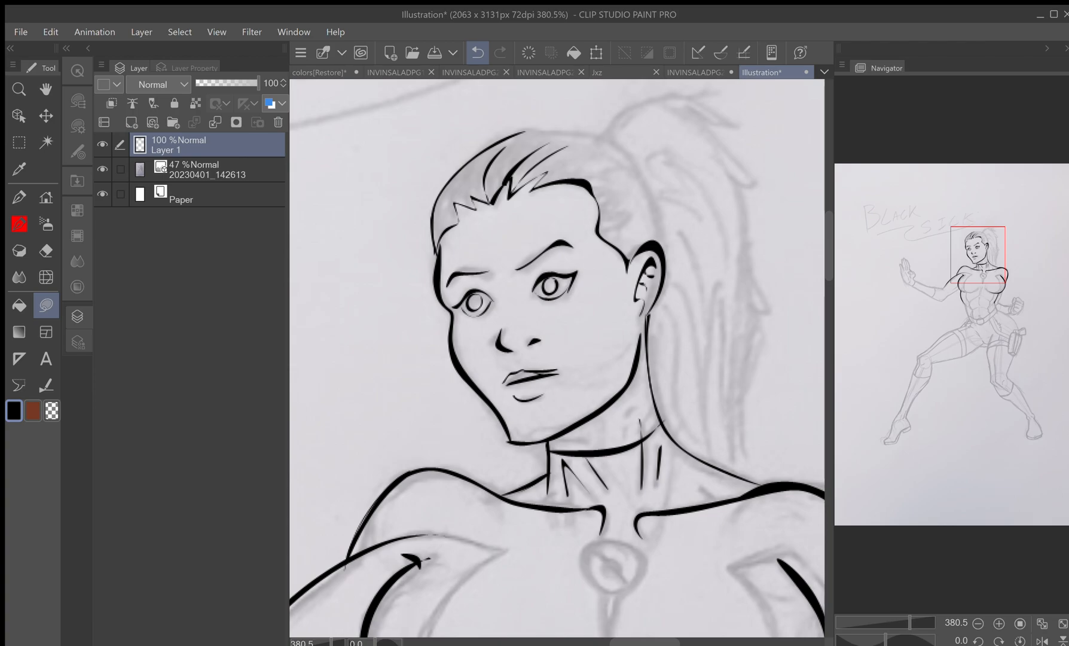
{"action": "left_click_drag", "start_coordinate": [582, 167], "coordinate": [541, 184]}
{"action": "mouse_move", "coordinate": [469, 172]}
{"action": "left_mouse_down"}
{"action": "mouse_move", "coordinate": [460, 201]}
{"action": "mouse_move", "coordinate": [468, 174]}
{"action": "left_mouse_up"}
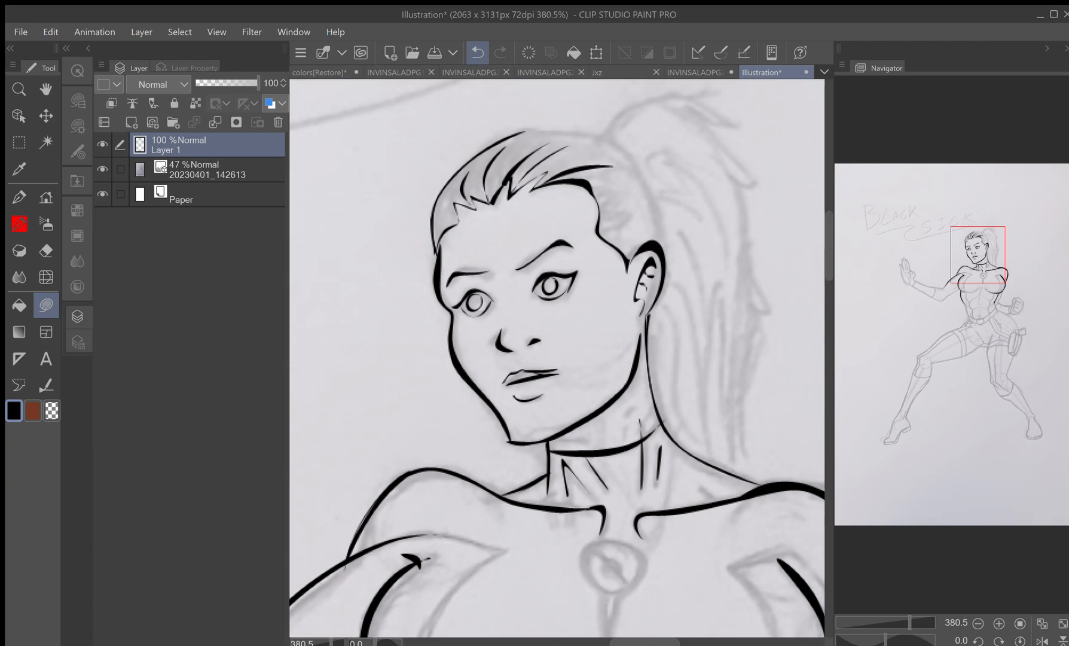
{"action": "mouse_move", "coordinate": [659, 244]}
{"action": "left_mouse_down"}
{"action": "mouse_move", "coordinate": [638, 173]}
{"action": "mouse_move", "coordinate": [526, 131]}
{"action": "mouse_move", "coordinate": [618, 144]}
{"action": "mouse_move", "coordinate": [661, 245]}
{"action": "left_mouse_up"}
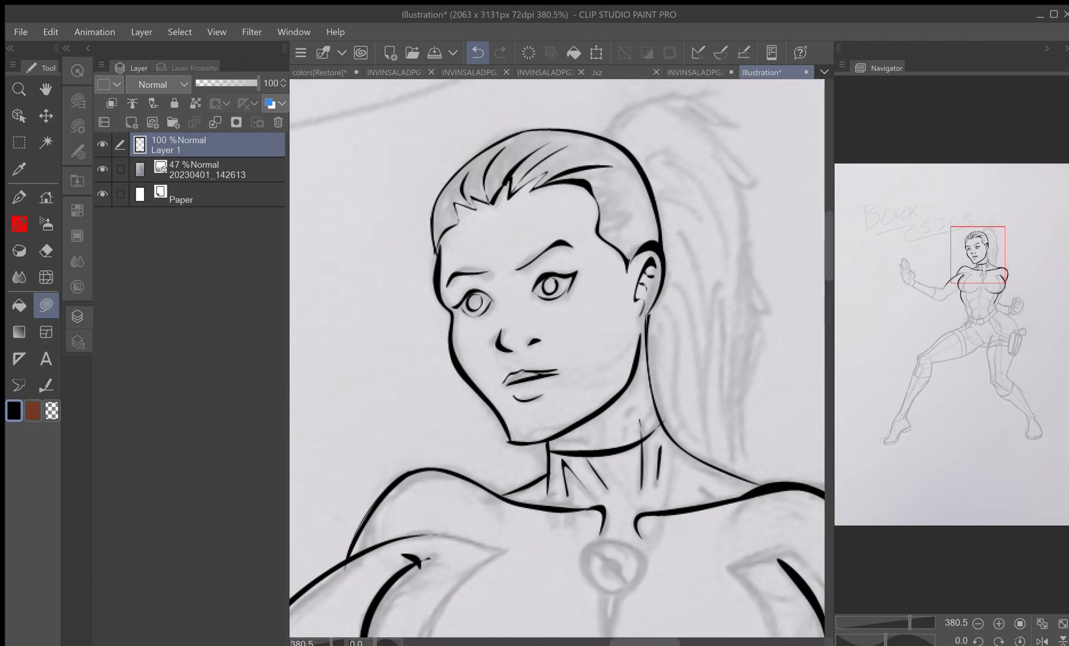
- Ink the top of the ponytail as an arc from the head ending in pointed, spiky tips
{"action": "mouse_move", "coordinate": [607, 128]}
{"action": "left_mouse_down"}
{"action": "mouse_move", "coordinate": [637, 101]}
{"action": "mouse_move", "coordinate": [690, 96]}
{"action": "mouse_move", "coordinate": [622, 110]}
{"action": "mouse_move", "coordinate": [607, 130]}
{"action": "left_mouse_up"}
{"action": "left_click_drag", "start_coordinate": [716, 114], "coordinate": [708, 115]}
{"action": "left_click_drag", "start_coordinate": [771, 197], "coordinate": [732, 176]}
{"action": "left_click_drag", "start_coordinate": [701, 114], "coordinate": [693, 109]}
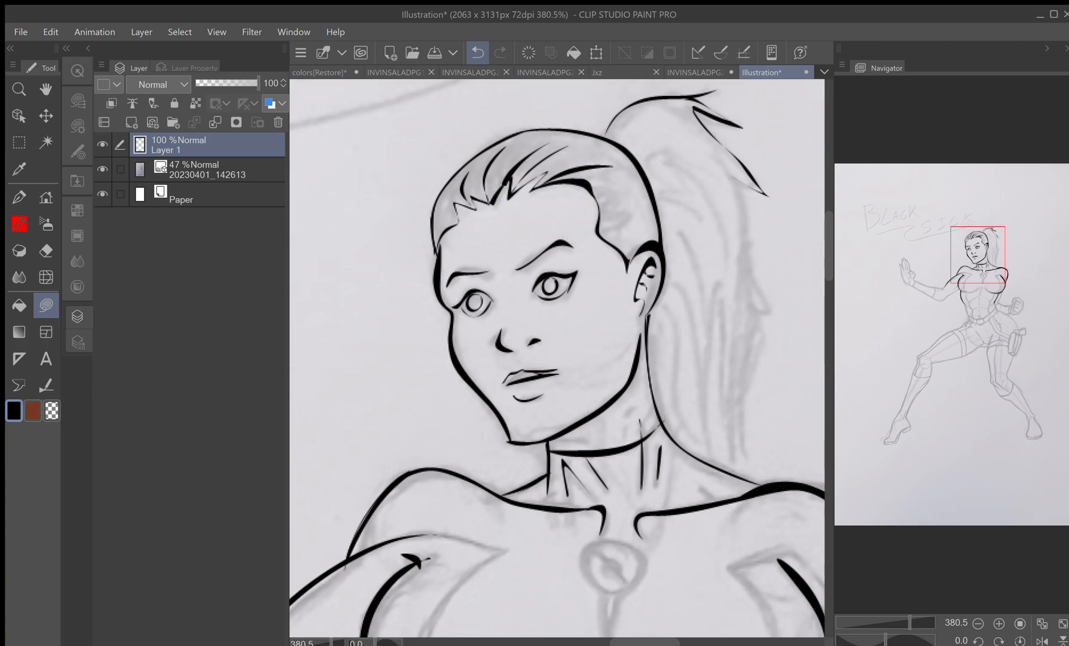
- Ink the ponytail's outer edge with jagged tips down to the shoulder, thickening the upper spike and lower line
{"action": "left_click_drag", "start_coordinate": [742, 194], "coordinate": [752, 261]}
{"action": "mouse_move", "coordinate": [769, 317]}
{"action": "left_mouse_down"}
{"action": "mouse_move", "coordinate": [736, 406]}
{"action": "mouse_move", "coordinate": [745, 478]}
{"action": "mouse_move", "coordinate": [740, 377]}
{"action": "mouse_move", "coordinate": [765, 311]}
{"action": "mouse_move", "coordinate": [741, 193]}
{"action": "left_mouse_up"}
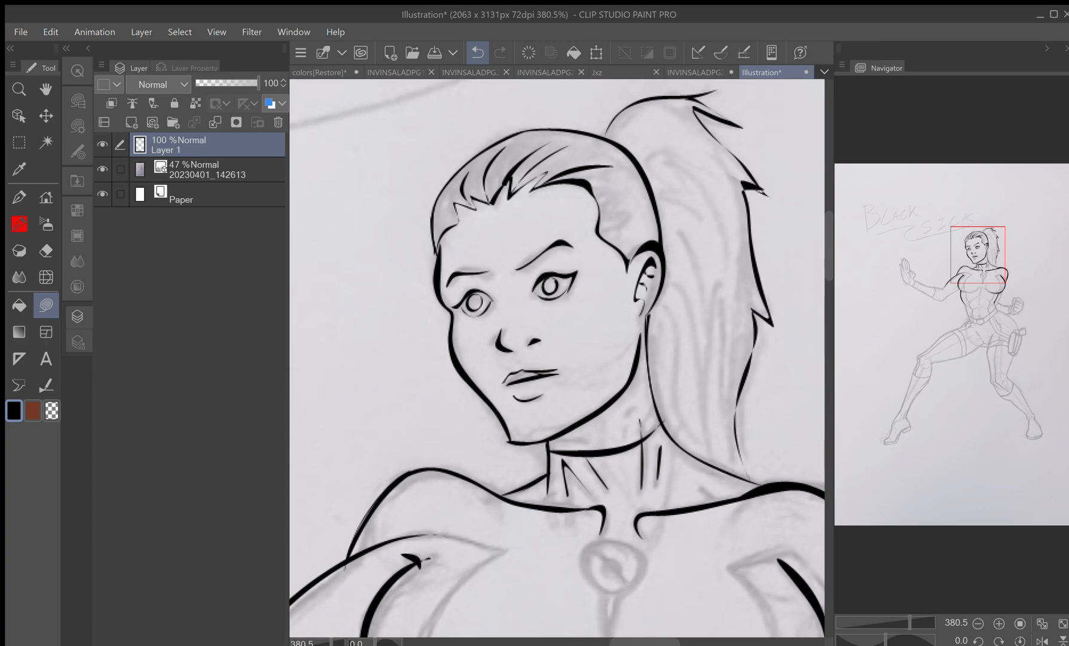
{"action": "mouse_move", "coordinate": [771, 205]}
{"action": "left_mouse_down"}
{"action": "mouse_move", "coordinate": [730, 173]}
{"action": "mouse_move", "coordinate": [768, 200]}
{"action": "left_mouse_up"}
{"action": "mouse_move", "coordinate": [752, 353]}
{"action": "left_mouse_down"}
{"action": "mouse_move", "coordinate": [743, 464]}
{"action": "mouse_move", "coordinate": [752, 354]}
{"action": "left_mouse_up"}
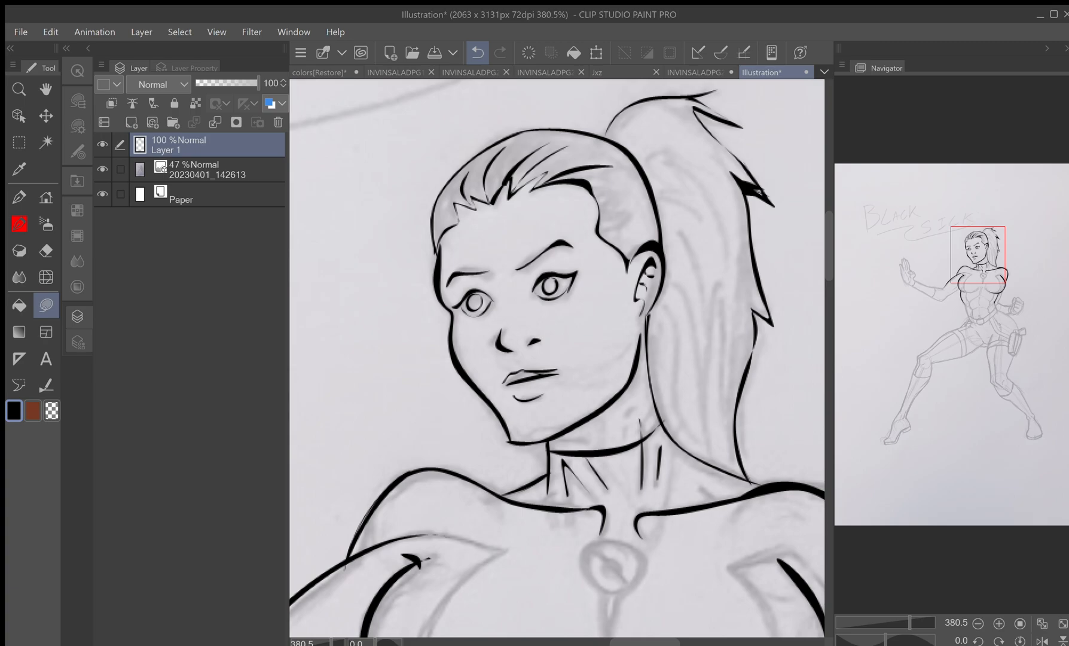
- Fill the ponytail with long tapered inner strands and a small curl near its base
{"action": "left_click_drag", "start_coordinate": [649, 164], "coordinate": [674, 160]}
{"action": "mouse_move", "coordinate": [733, 244]}
{"action": "left_mouse_down"}
{"action": "mouse_move", "coordinate": [714, 204]}
{"action": "mouse_move", "coordinate": [651, 162]}
{"action": "mouse_move", "coordinate": [717, 288]}
{"action": "mouse_move", "coordinate": [664, 195]}
{"action": "left_mouse_up"}
{"action": "mouse_move", "coordinate": [678, 235]}
{"action": "left_mouse_down"}
{"action": "mouse_move", "coordinate": [706, 410]}
{"action": "mouse_move", "coordinate": [679, 237]}
{"action": "left_mouse_up"}
{"action": "mouse_move", "coordinate": [669, 295]}
{"action": "left_mouse_down"}
{"action": "mouse_move", "coordinate": [682, 419]}
{"action": "mouse_move", "coordinate": [668, 295]}
{"action": "mouse_move", "coordinate": [697, 349]}
{"action": "mouse_move", "coordinate": [674, 268]}
{"action": "left_mouse_up"}
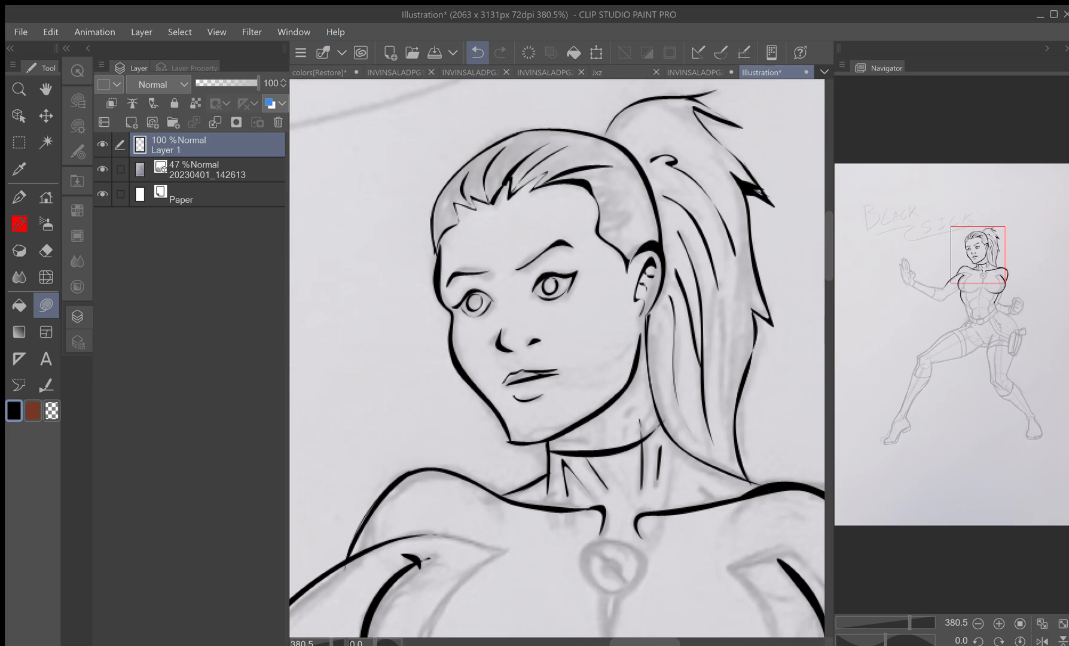
{"action": "mouse_move", "coordinate": [719, 302]}
{"action": "left_mouse_down"}
{"action": "mouse_move", "coordinate": [727, 440]}
{"action": "mouse_move", "coordinate": [719, 302]}
{"action": "left_mouse_up"}
{"action": "mouse_move", "coordinate": [737, 372]}
{"action": "left_mouse_down"}
{"action": "mouse_move", "coordinate": [733, 206]}
{"action": "mouse_move", "coordinate": [739, 379]}
{"action": "left_mouse_up"}
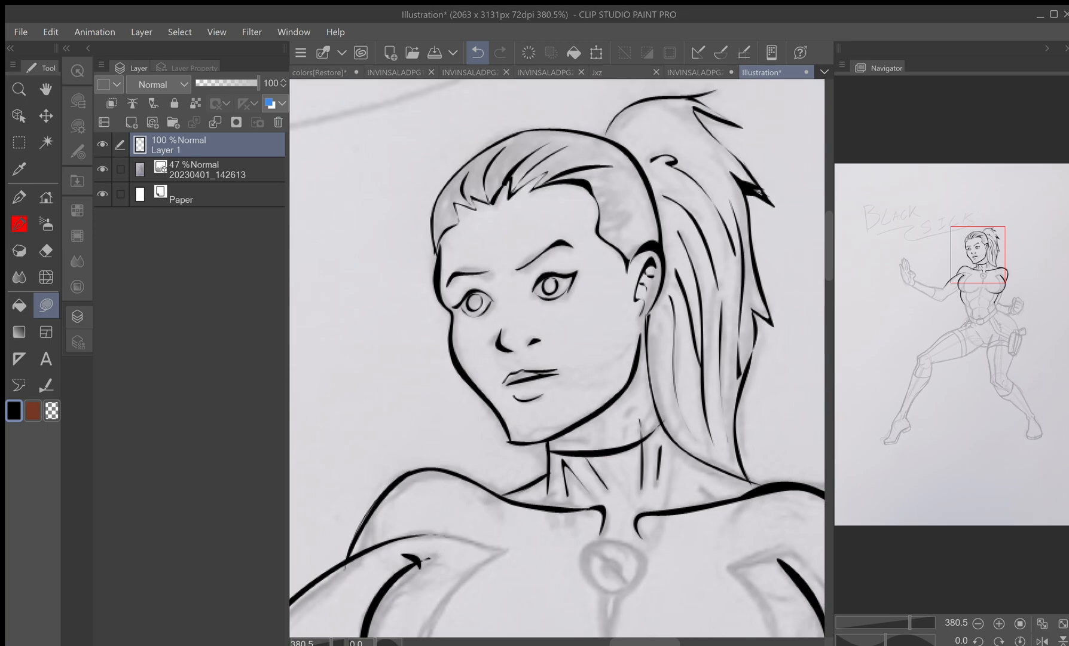
{"action": "mouse_move", "coordinate": [636, 137]}
{"action": "left_mouse_down"}
{"action": "mouse_move", "coordinate": [682, 132]}
{"action": "mouse_move", "coordinate": [687, 143]}
{"action": "mouse_move", "coordinate": [637, 138]}
{"action": "left_mouse_up"}
{"action": "mouse_move", "coordinate": [650, 332]}
{"action": "left_mouse_down"}
{"action": "mouse_move", "coordinate": [684, 422]}
{"action": "mouse_move", "coordinate": [651, 333]}
{"action": "left_mouse_up"}
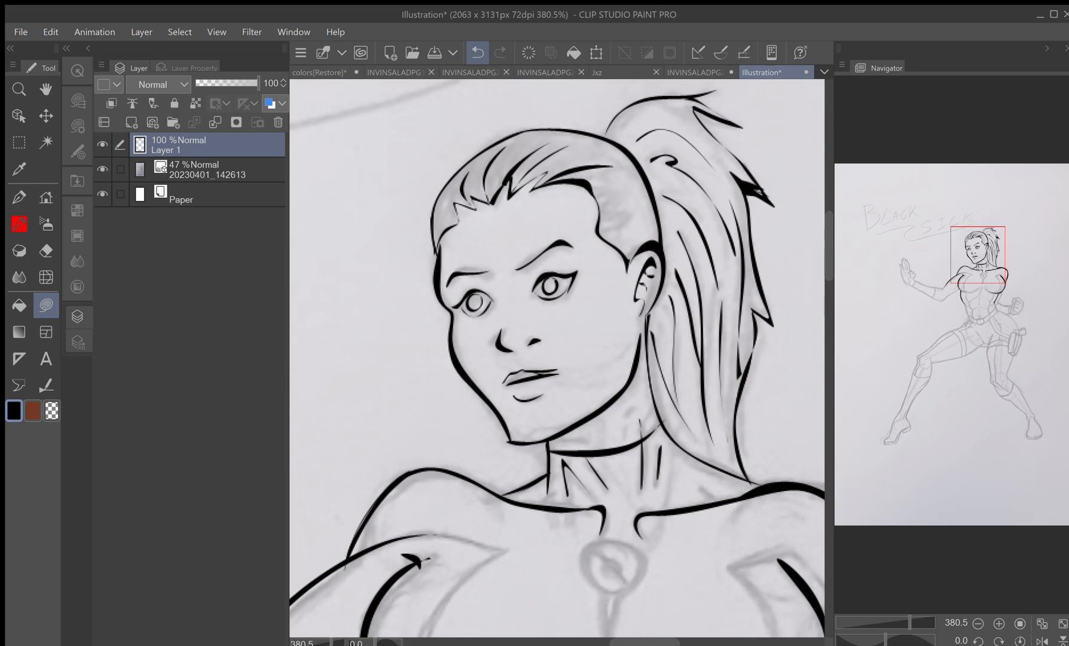
- Choose the 24) LP Flat Dry hatching brush and try a test stroke on the blank area beside the face
{"action": "scroll", "coordinate": [557, 358], "scroll_direction": "down", "scroll_amount": 10}
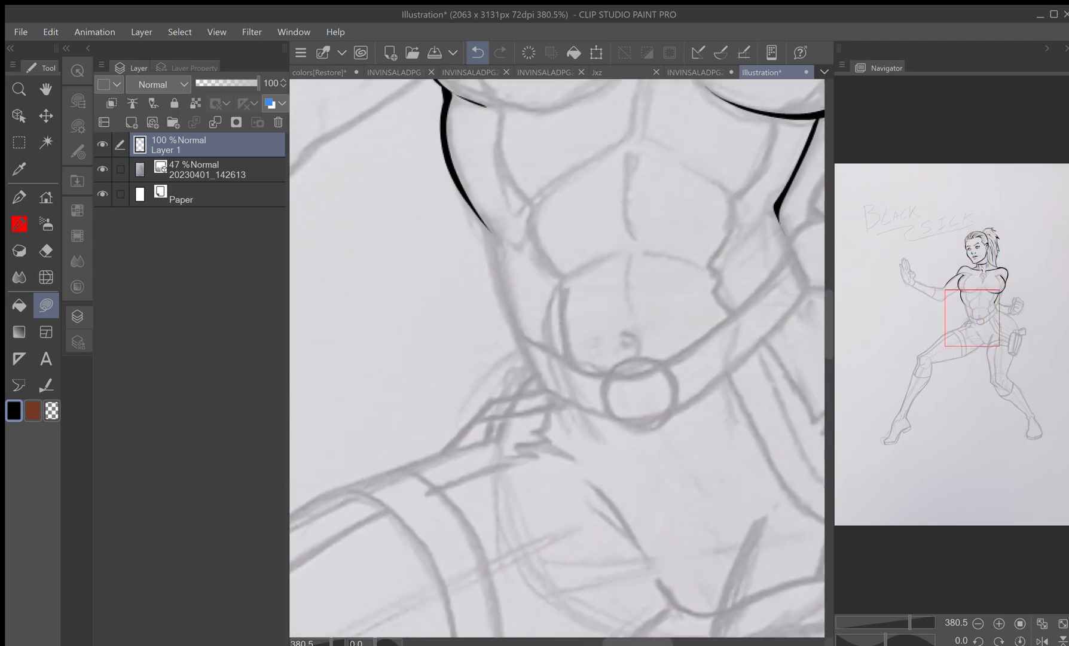
{"action": "scroll", "coordinate": [557, 358], "scroll_direction": "up", "scroll_amount": 5}
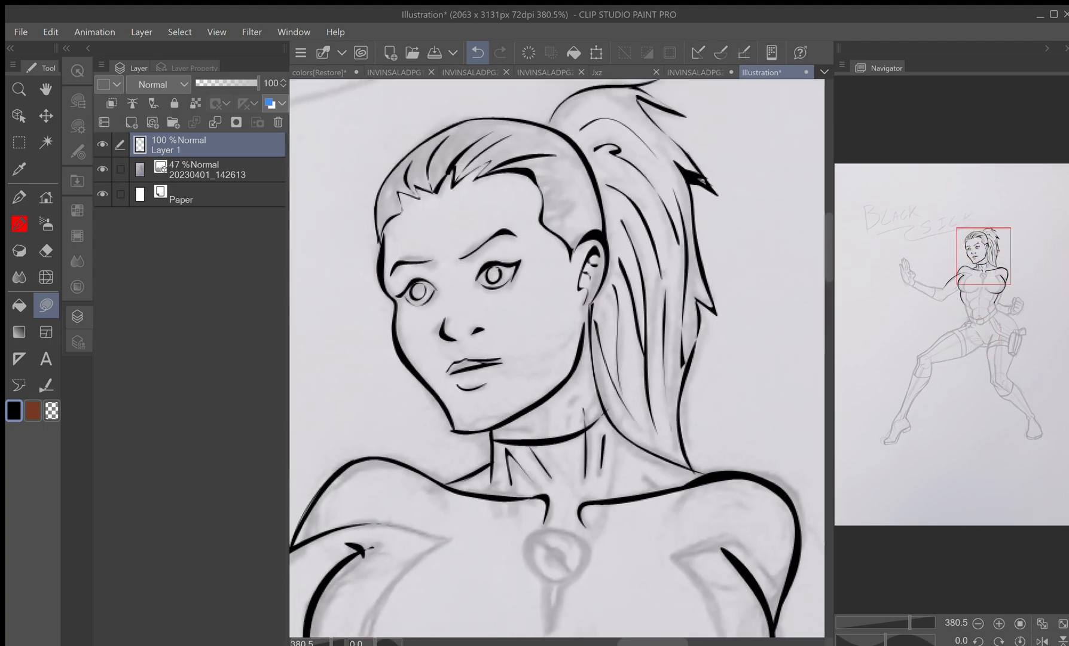
{"action": "scroll", "coordinate": [556, 358], "scroll_direction": "up", "scroll_amount": 1}
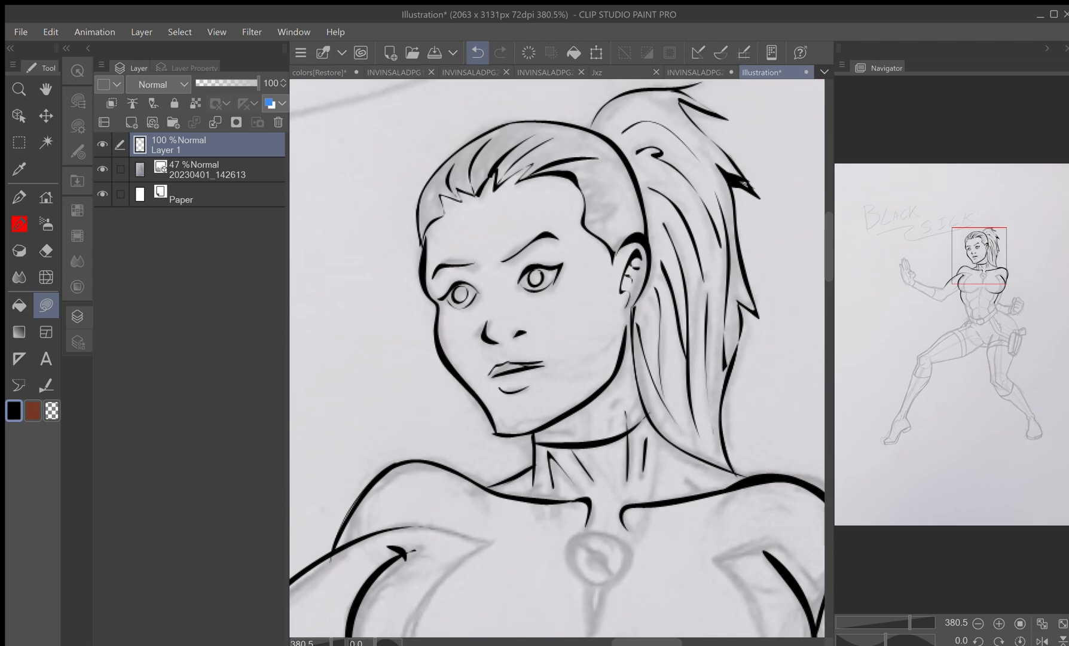
{"action": "key", "text": "e"}
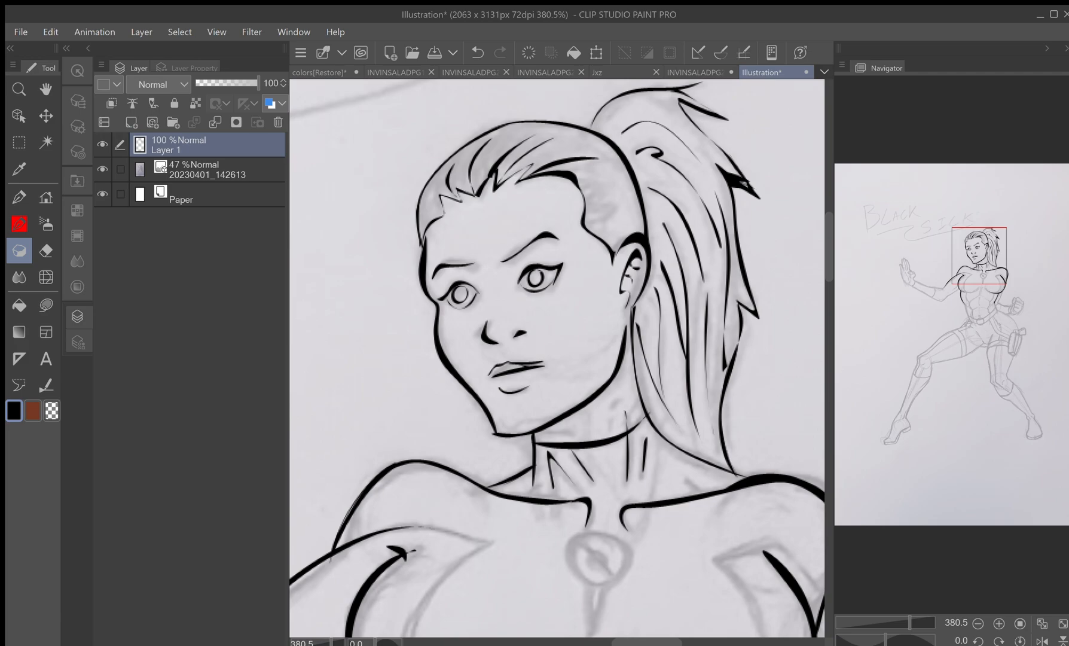
{"action": "left_click", "coordinate": [78, 102]}
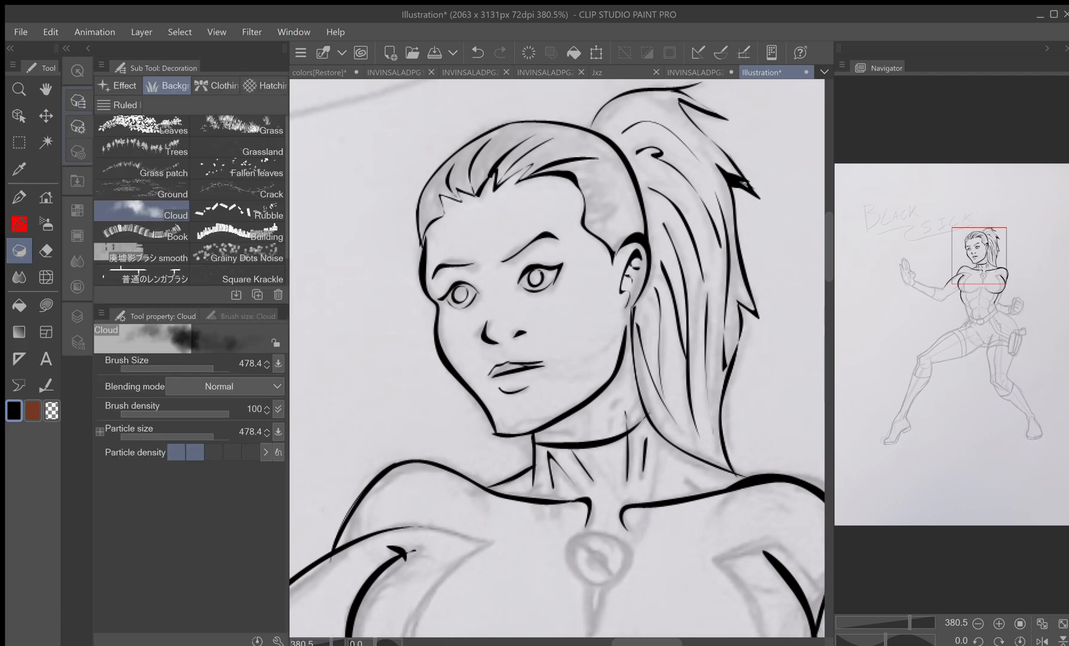
{"action": "left_click", "coordinate": [265, 85]}
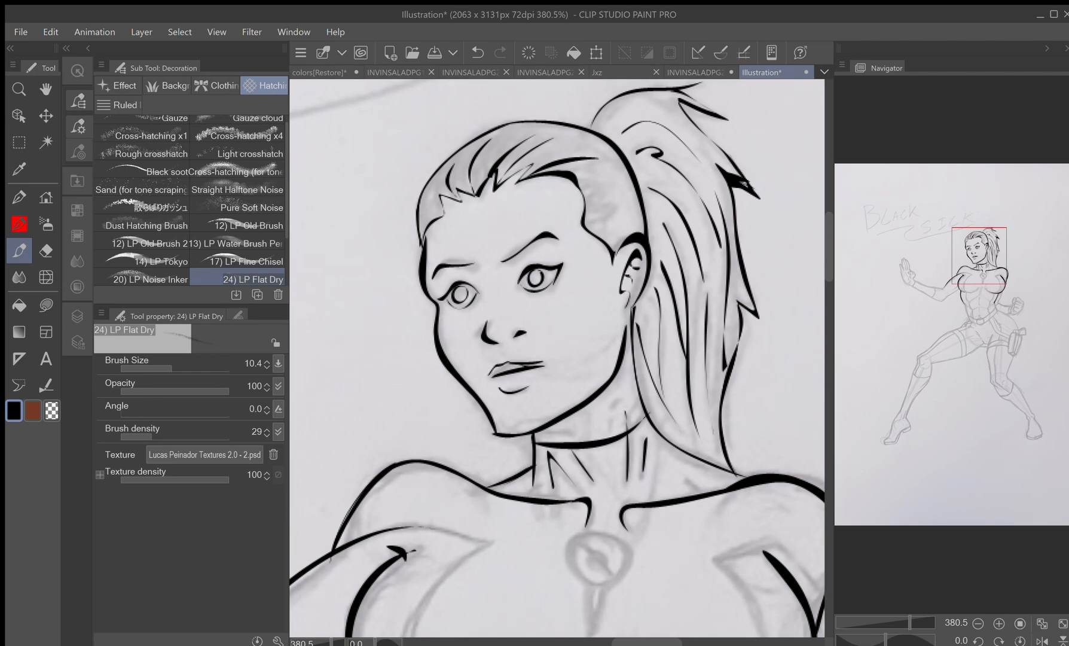
{"action": "scroll", "coordinate": [191, 200], "scroll_direction": "down", "scroll_amount": 2}
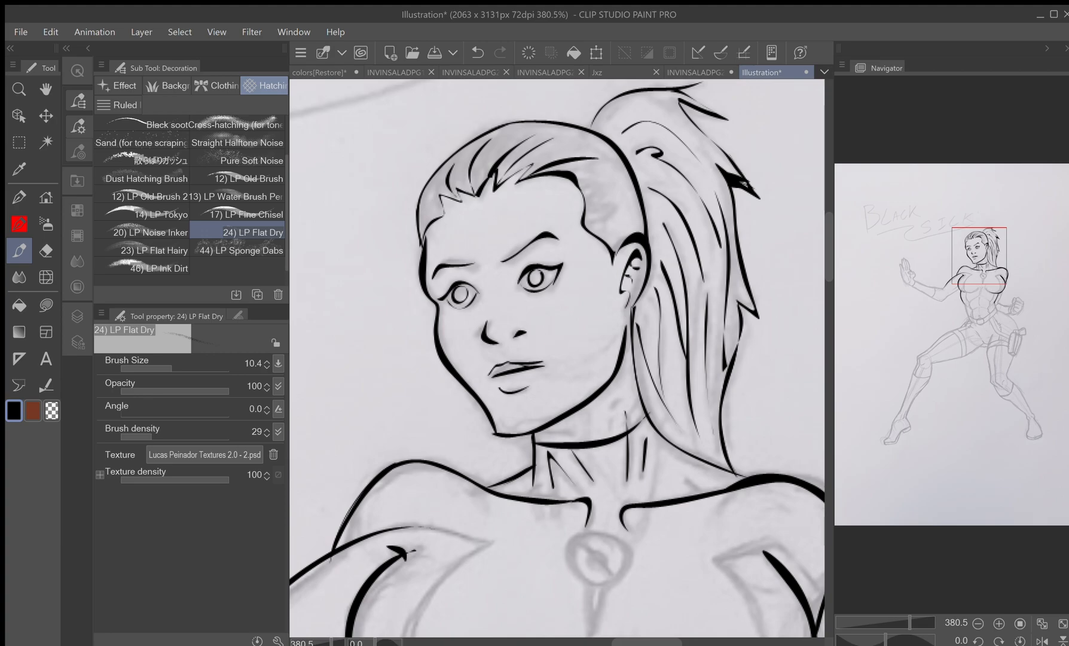
{"action": "left_click_drag", "start_coordinate": [346, 351], "coordinate": [366, 222]}
{"action": "key", "text": "ctrl+z"}
{"action": "left_click", "coordinate": [477, 52]}
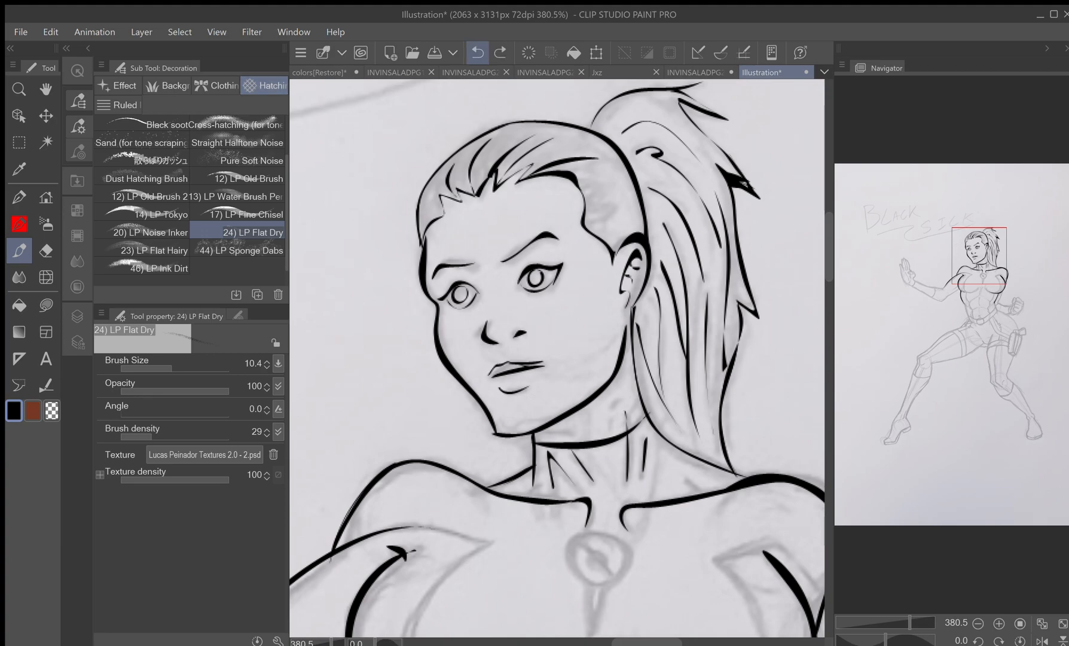
- Try a dry-textured patch beside the face with the brush size at 24.5, and undo it
{"action": "left_click", "coordinate": [180, 367]}
{"action": "mouse_move", "coordinate": [353, 337]}
{"action": "left_mouse_down"}
{"action": "mouse_move", "coordinate": [367, 216]}
{"action": "mouse_move", "coordinate": [385, 227]}
{"action": "left_mouse_up"}
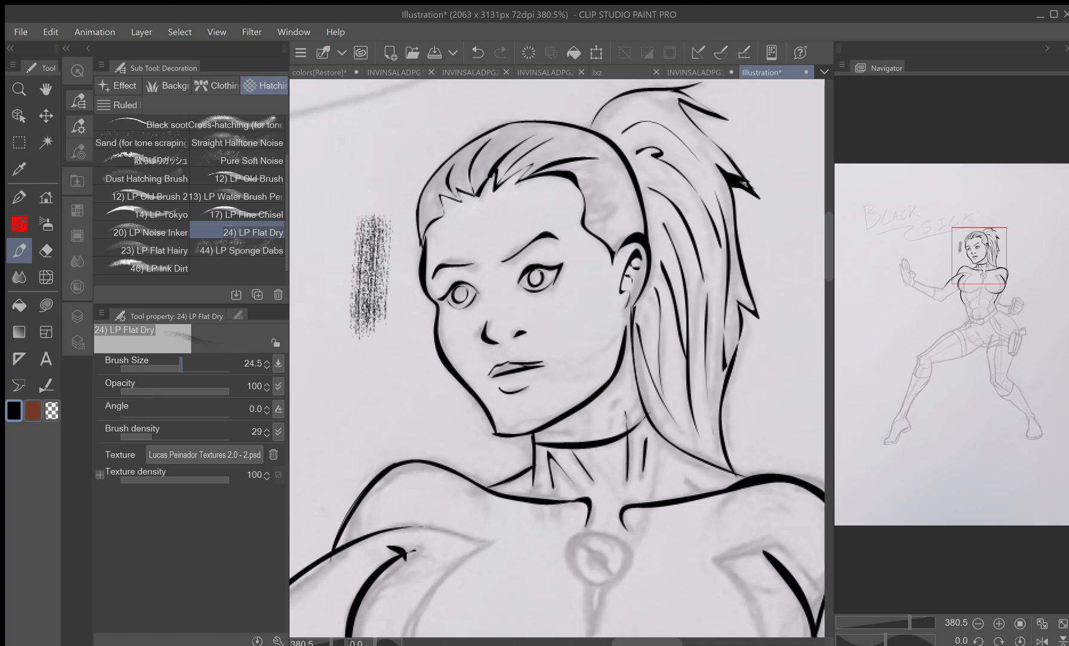
{"action": "key", "text": "ctrl+z"}
{"action": "left_click", "coordinate": [477, 53]}
- Set the Flat Dry brush size to 16.7, try textured strokes on the cheek below the eye, and undo them
{"action": "left_click_drag", "start_coordinate": [180, 367], "coordinate": [176, 367]}
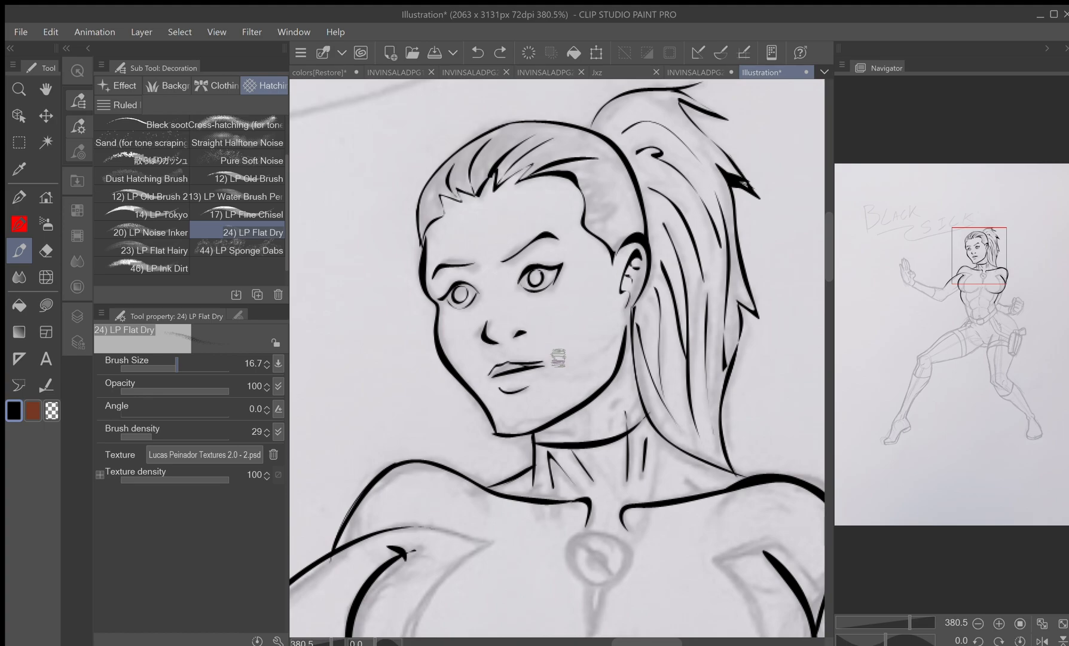
{"action": "mouse_move", "coordinate": [545, 322]}
{"action": "left_mouse_down"}
{"action": "mouse_move", "coordinate": [548, 313]}
{"action": "mouse_move", "coordinate": [565, 323]}
{"action": "mouse_move", "coordinate": [585, 278]}
{"action": "left_mouse_up"}
{"action": "mouse_move", "coordinate": [568, 326]}
{"action": "left_mouse_down"}
{"action": "mouse_move", "coordinate": [582, 367]}
{"action": "mouse_move", "coordinate": [574, 346]}
{"action": "left_mouse_up"}
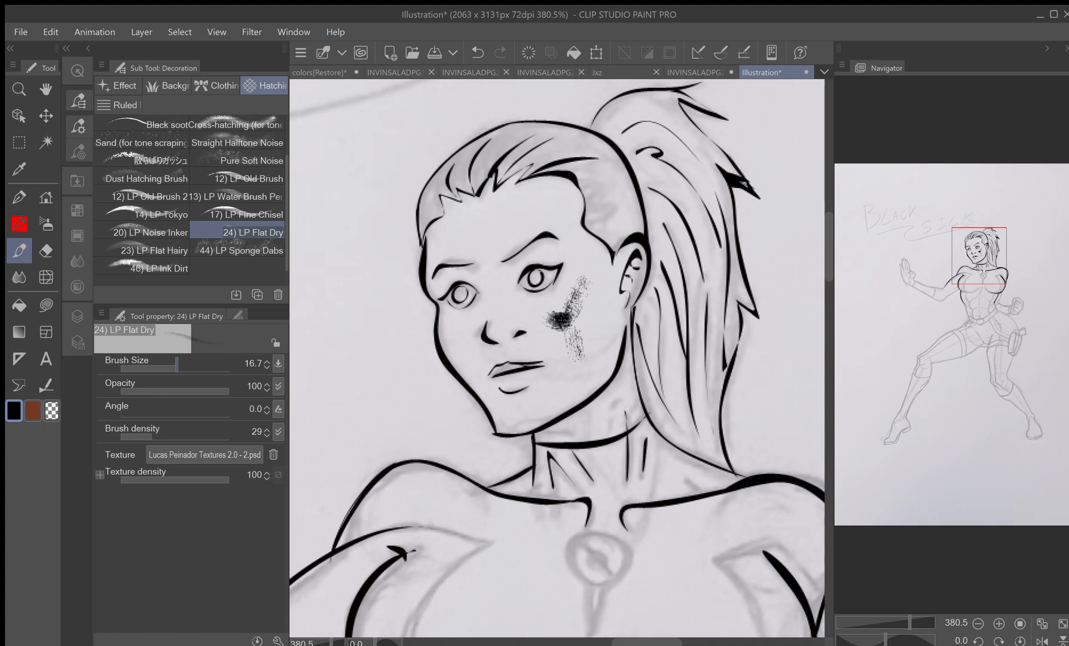
{"action": "left_click", "coordinate": [477, 53]}
{"action": "left_click", "coordinate": [477, 53]}
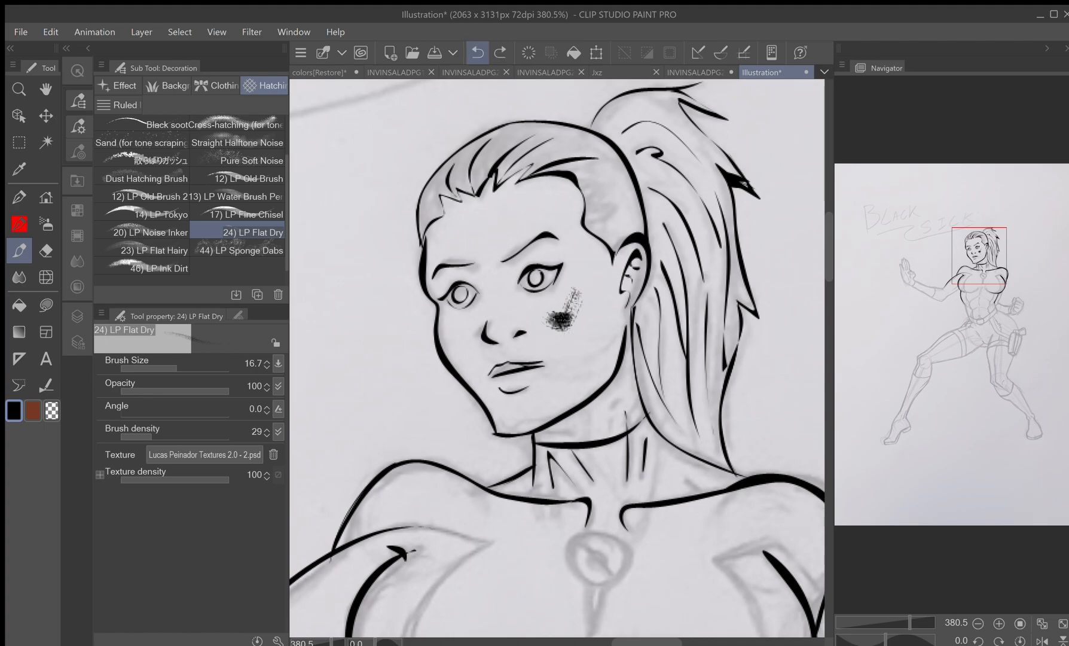
{"action": "left_click", "coordinate": [477, 53]}
- Try a diagonal textured shadow on the cheek, trimming its edges with the Hard eraser at size 9.4
{"action": "mouse_move", "coordinate": [574, 317]}
{"action": "left_mouse_down"}
{"action": "mouse_move", "coordinate": [582, 293]}
{"action": "mouse_move", "coordinate": [559, 341]}
{"action": "mouse_move", "coordinate": [586, 308]}
{"action": "mouse_move", "coordinate": [550, 348]}
{"action": "left_mouse_up"}
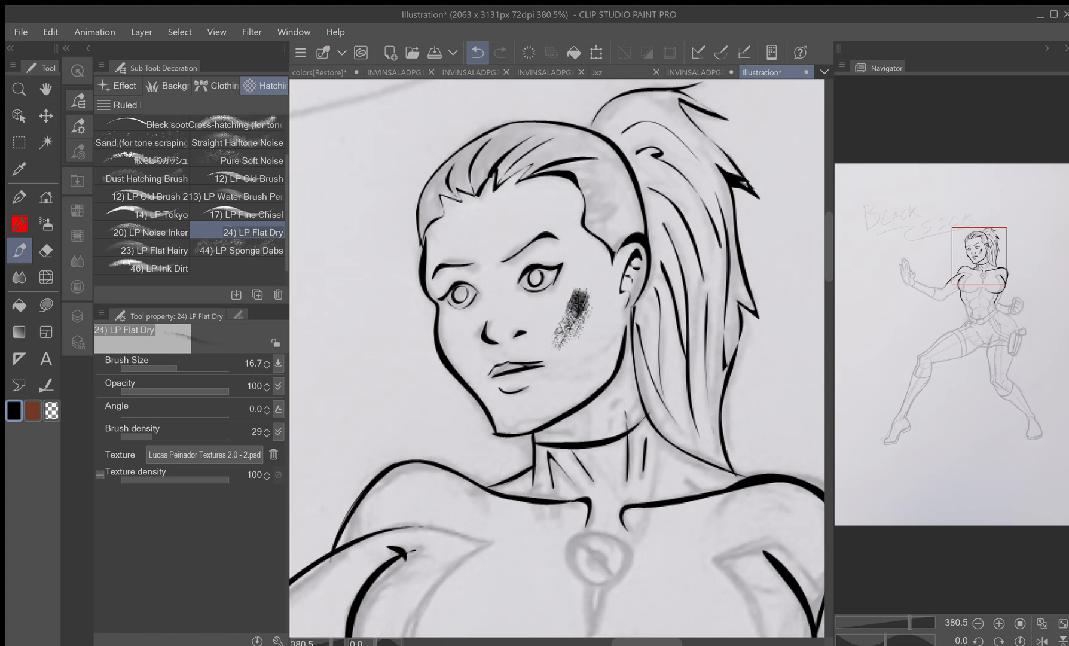
{"action": "key", "text": "e"}
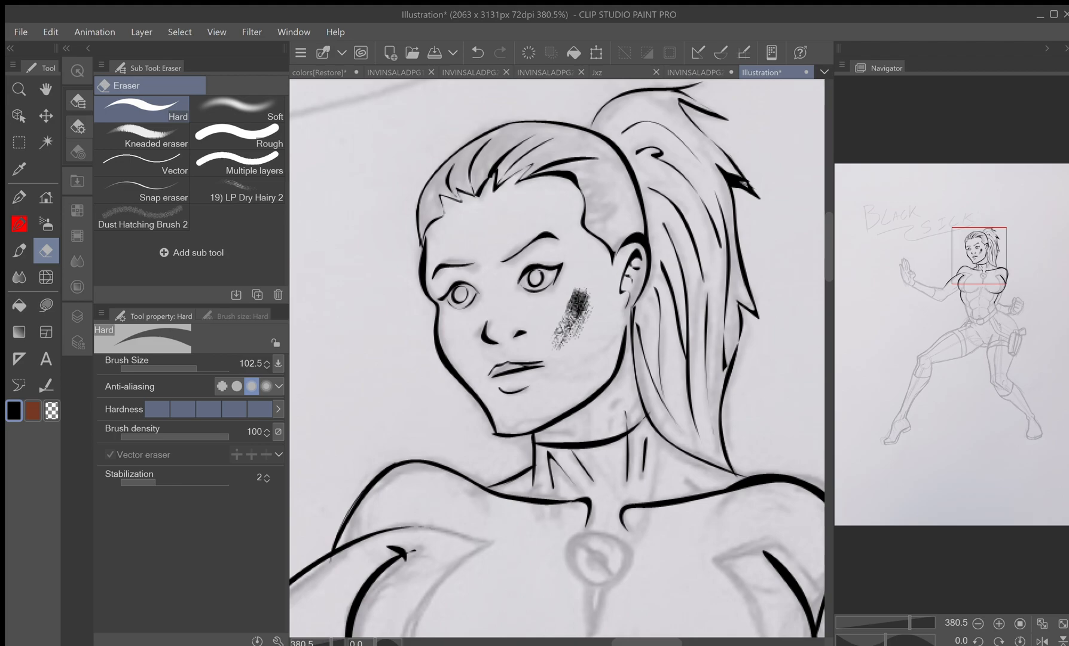
{"action": "left_click", "coordinate": [179, 368]}
{"action": "left_click_drag", "start_coordinate": [556, 358], "coordinate": [559, 296]}
{"action": "left_click_drag", "start_coordinate": [584, 342], "coordinate": [604, 288]}
{"action": "left_click", "coordinate": [477, 52]}
{"action": "left_click", "coordinate": [477, 52]}
{"action": "left_click", "coordinate": [170, 367]}
{"action": "left_click_drag", "start_coordinate": [557, 358], "coordinate": [608, 287]}
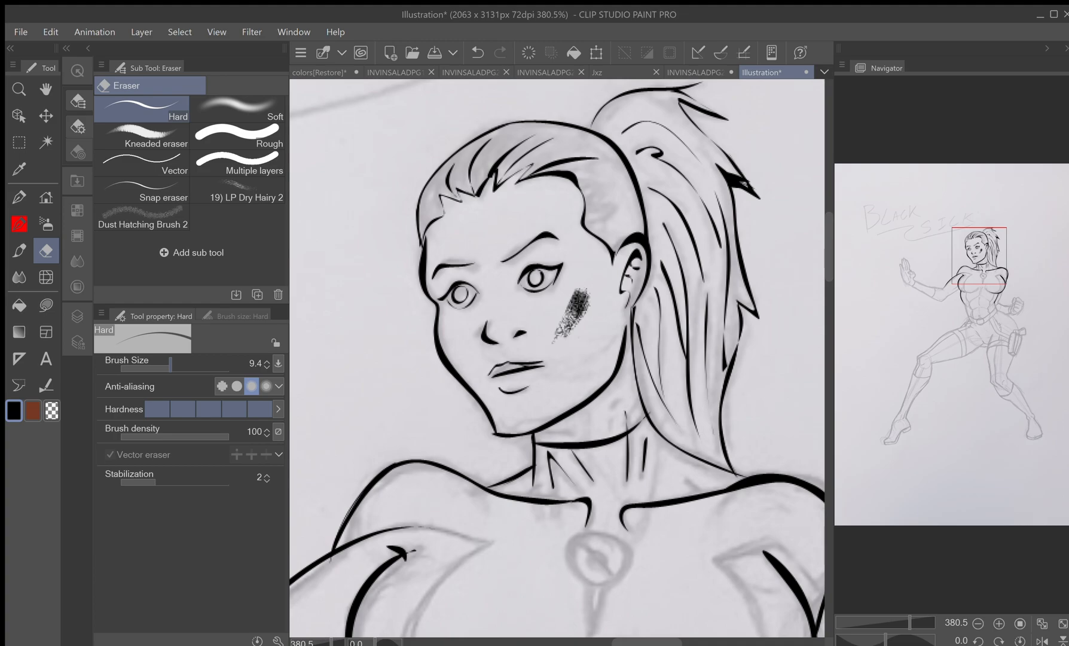
- Undo the cheek texture together with its eraser trims
{"action": "left_click", "coordinate": [478, 53]}
{"action": "left_click", "coordinate": [477, 53]}
{"action": "left_click", "coordinate": [477, 53]}
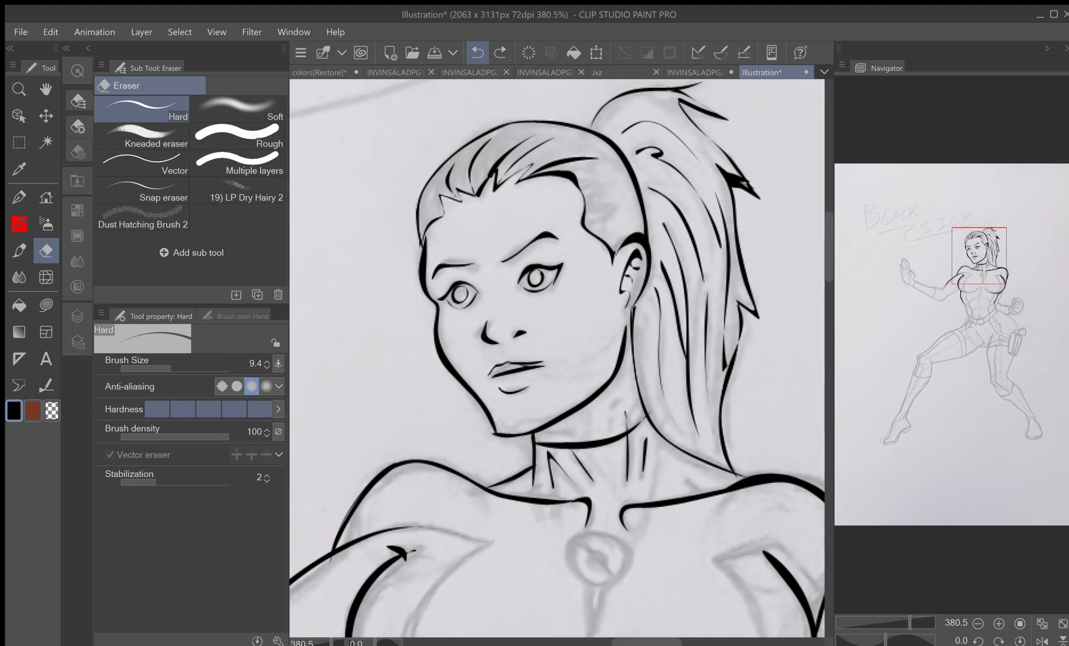
{"action": "left_click", "coordinate": [499, 53]}
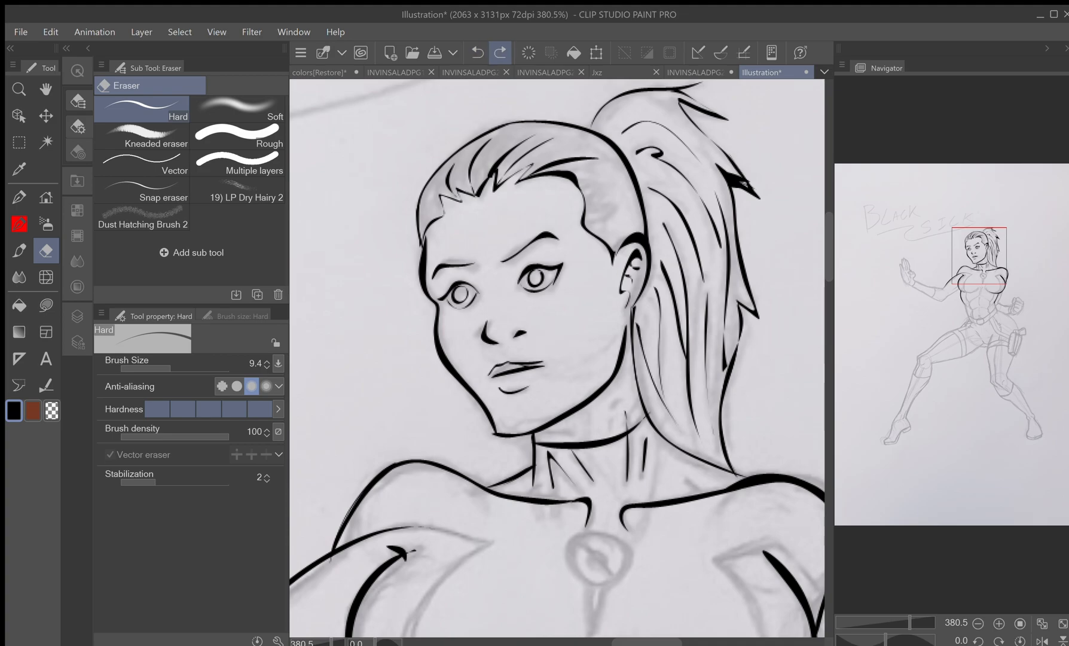
- Return to Lasso fill and set the 20230401_142613 sketch layer's opacity to 0 to examine the inks on their own
{"action": "key", "text": "u"}
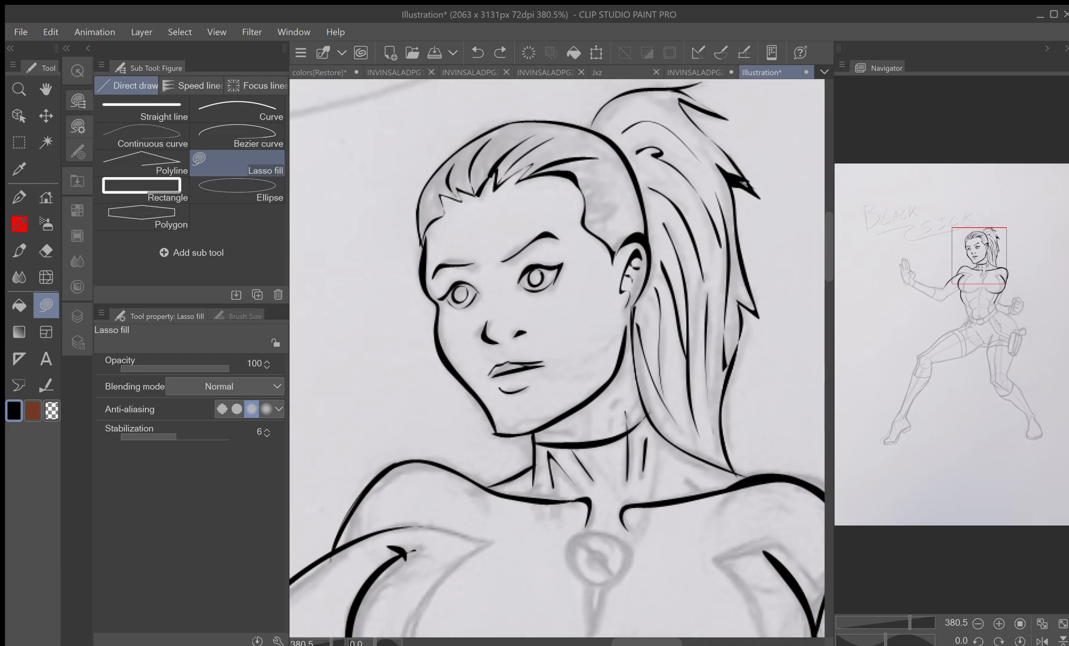
{"action": "left_click", "coordinate": [77, 316]}
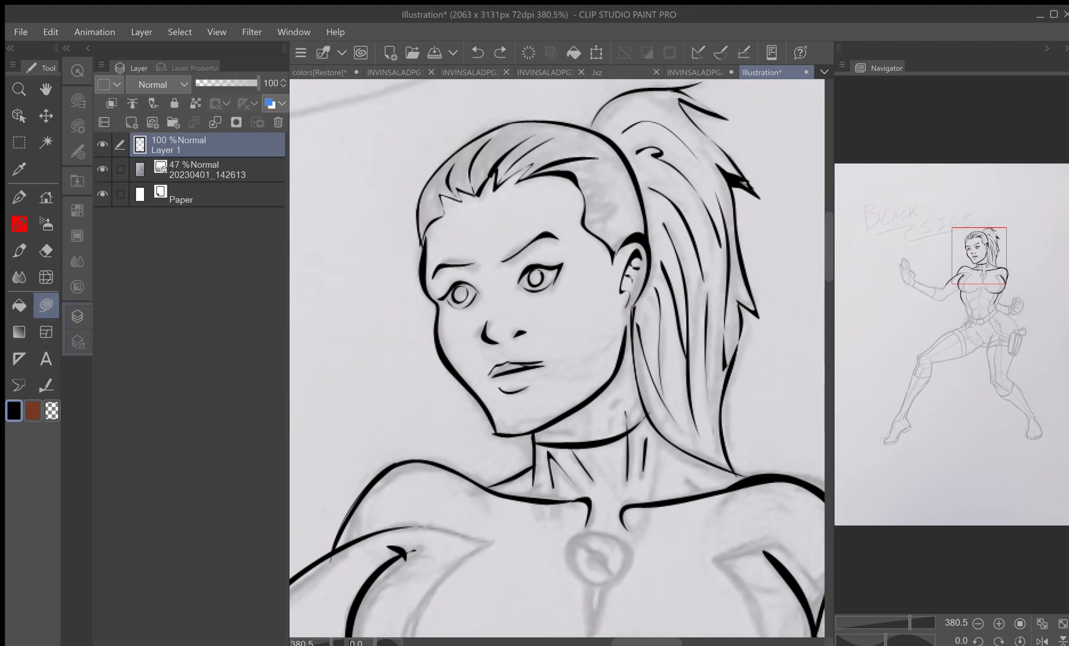
{"action": "left_click", "coordinate": [215, 170]}
{"action": "left_click_drag", "start_coordinate": [225, 83], "coordinate": [194, 84]}
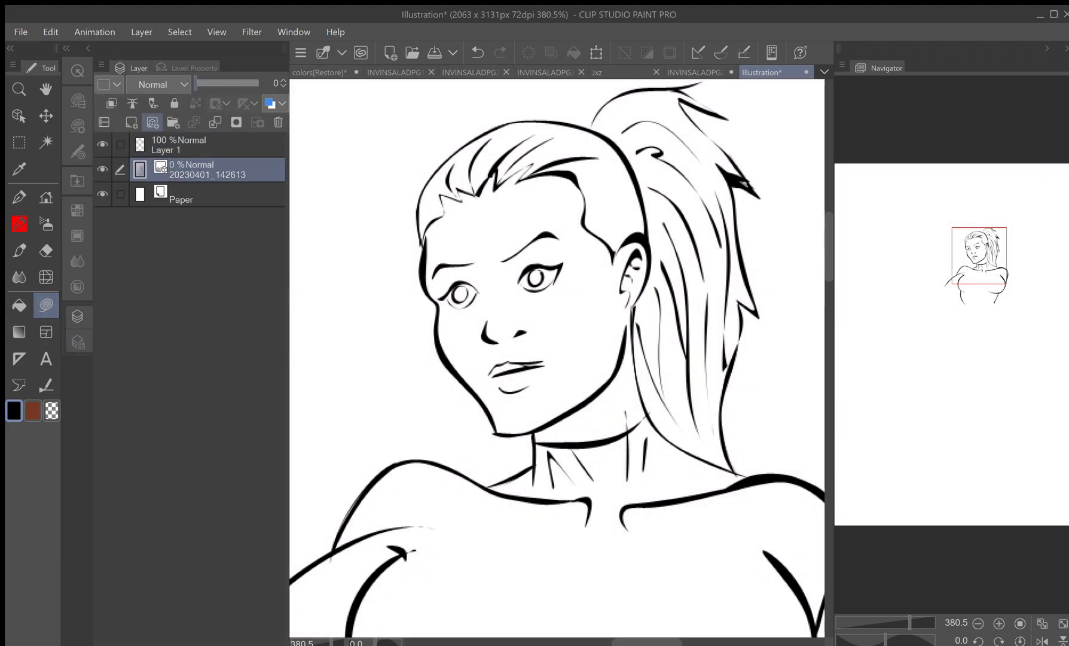
{"action": "left_click_drag", "start_coordinate": [909, 623], "coordinate": [892, 622]}
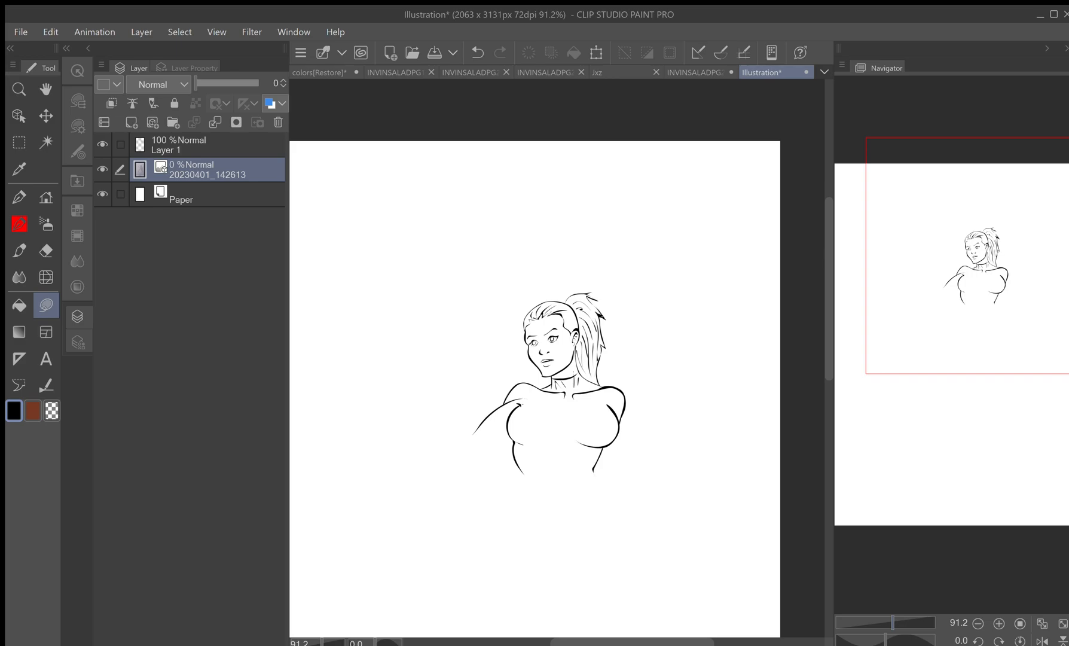
- Set the sketch layer's opacity to 44 and make Layer 1 the active layer
{"action": "left_click", "coordinate": [223, 83]}
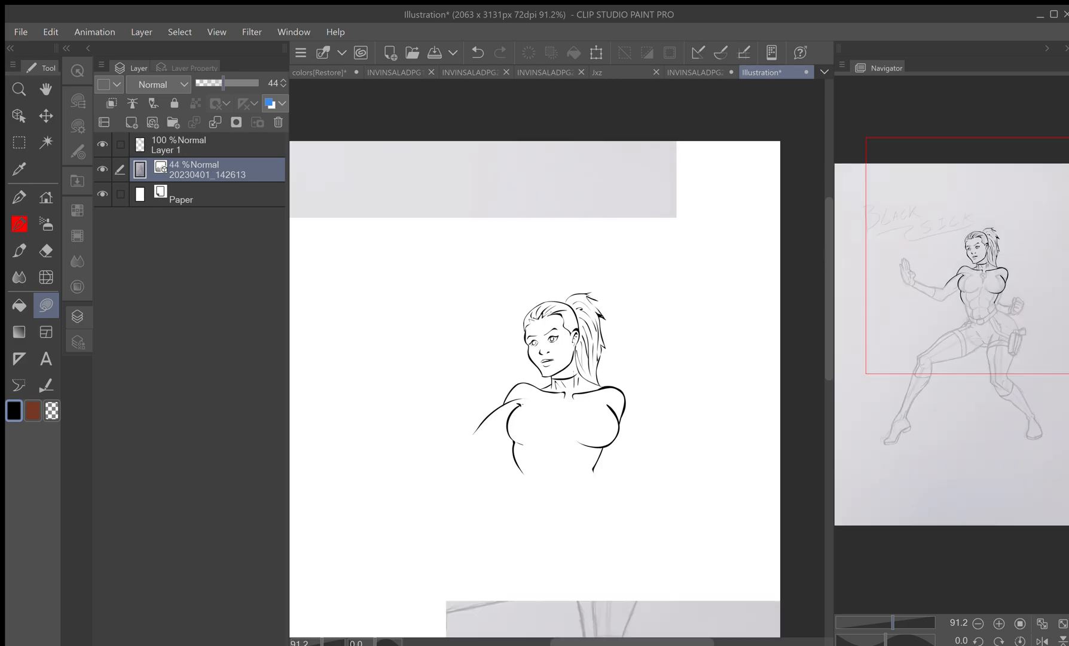
{"action": "left_click", "coordinate": [206, 146]}
- Ink the bent upper arm's line beside the torso and the curved costume panel edges on both sides of the chest
{"action": "left_click", "coordinate": [902, 622]}
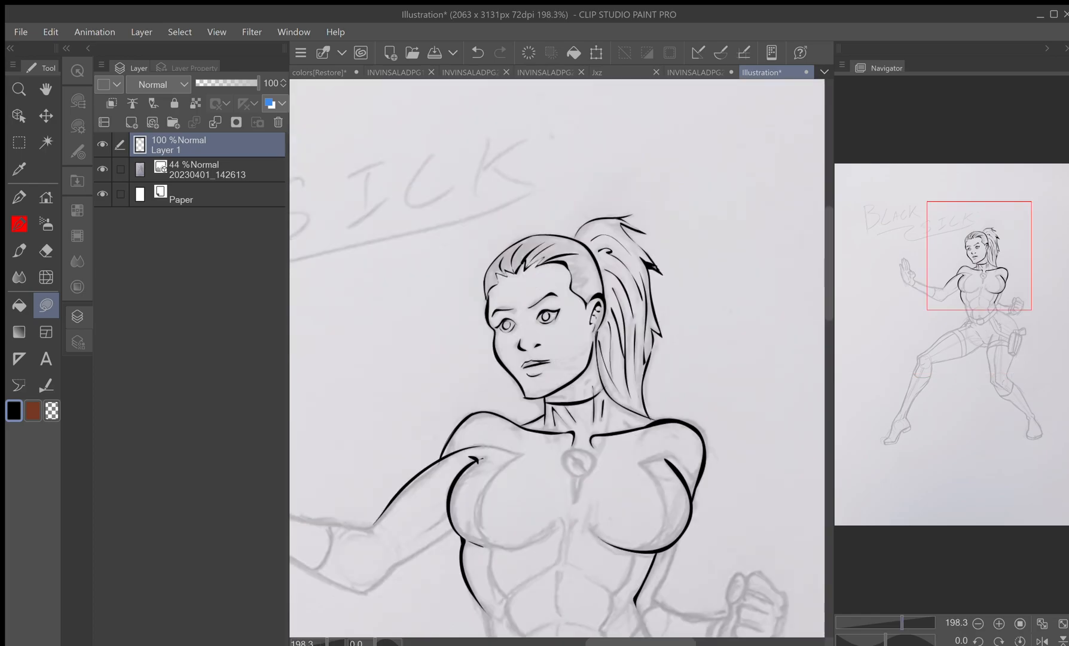
{"action": "left_click_drag", "start_coordinate": [901, 622], "coordinate": [904, 622]}
{"action": "left_click_drag", "start_coordinate": [979, 256], "coordinate": [996, 305]}
{"action": "left_click_drag", "start_coordinate": [595, 261], "coordinate": [563, 346]}
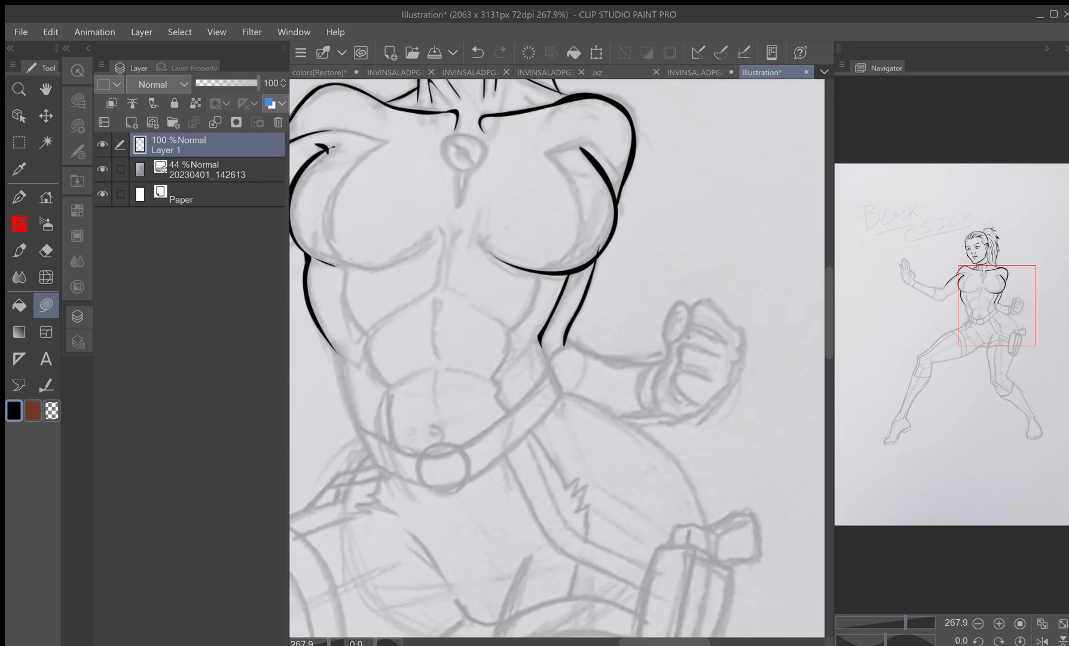
{"action": "mouse_move", "coordinate": [580, 148]}
{"action": "left_mouse_down"}
{"action": "mouse_move", "coordinate": [551, 157]}
{"action": "mouse_move", "coordinate": [575, 194]}
{"action": "mouse_move", "coordinate": [580, 248]}
{"action": "mouse_move", "coordinate": [544, 269]}
{"action": "mouse_move", "coordinate": [576, 252]}
{"action": "mouse_move", "coordinate": [551, 152]}
{"action": "mouse_move", "coordinate": [578, 146]}
{"action": "left_mouse_up"}
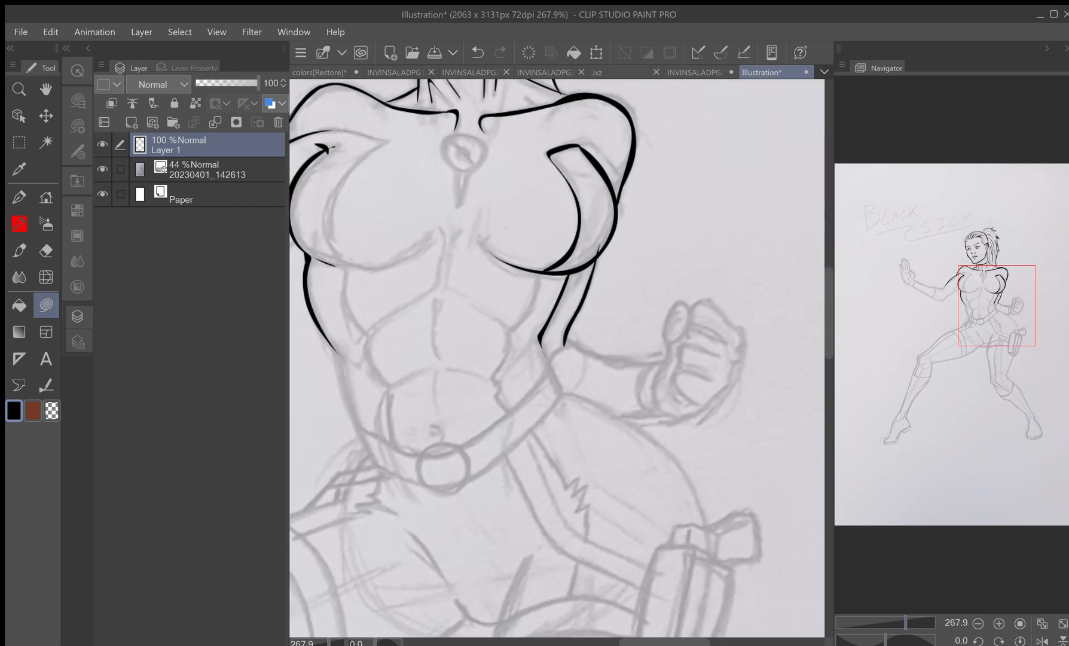
{"action": "mouse_move", "coordinate": [336, 133]}
{"action": "left_mouse_down"}
{"action": "mouse_move", "coordinate": [382, 142]}
{"action": "mouse_move", "coordinate": [327, 245]}
{"action": "mouse_move", "coordinate": [345, 267]}
{"action": "left_mouse_up"}
{"action": "left_click_drag", "start_coordinate": [330, 192], "coordinate": [336, 132]}
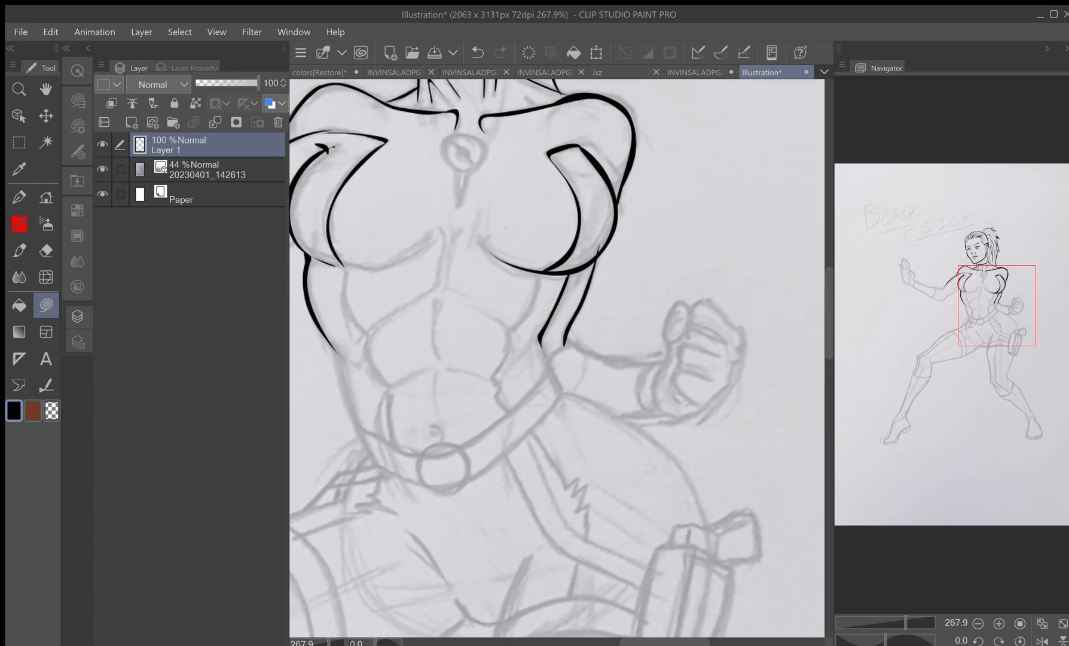
- Ink the round chest emblem with its pointed tail, and the wavy costume seams down both sides of the abdomen
{"action": "mouse_move", "coordinate": [464, 135]}
{"action": "left_mouse_down"}
{"action": "mouse_move", "coordinate": [470, 173]}
{"action": "mouse_move", "coordinate": [451, 142]}
{"action": "mouse_move", "coordinate": [479, 164]}
{"action": "mouse_move", "coordinate": [477, 139]}
{"action": "left_mouse_up"}
{"action": "mouse_move", "coordinate": [456, 180]}
{"action": "left_mouse_down"}
{"action": "mouse_move", "coordinate": [468, 177]}
{"action": "mouse_move", "coordinate": [458, 174]}
{"action": "left_mouse_up"}
{"action": "mouse_move", "coordinate": [340, 267]}
{"action": "left_mouse_down"}
{"action": "mouse_move", "coordinate": [366, 335]}
{"action": "mouse_move", "coordinate": [342, 269]}
{"action": "left_mouse_up"}
{"action": "mouse_move", "coordinate": [364, 333]}
{"action": "left_mouse_down"}
{"action": "mouse_move", "coordinate": [393, 447]}
{"action": "mouse_move", "coordinate": [364, 334]}
{"action": "left_mouse_up"}
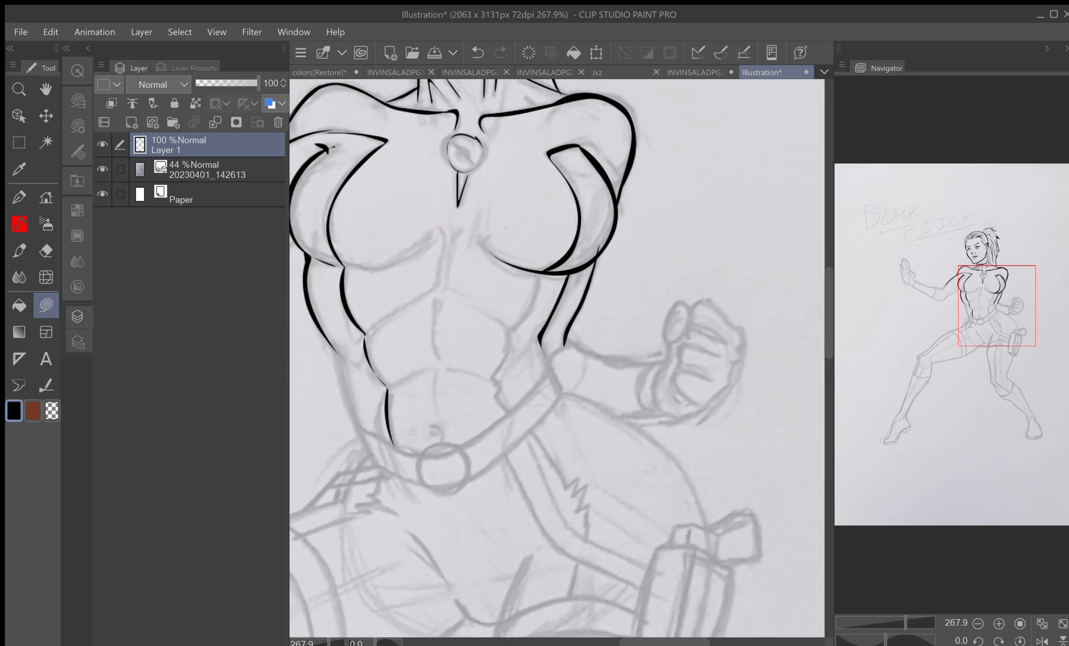
{"action": "mouse_move", "coordinate": [534, 295]}
{"action": "left_mouse_down"}
{"action": "mouse_move", "coordinate": [495, 373]}
{"action": "mouse_move", "coordinate": [506, 414]}
{"action": "mouse_move", "coordinate": [537, 275]}
{"action": "left_mouse_up"}
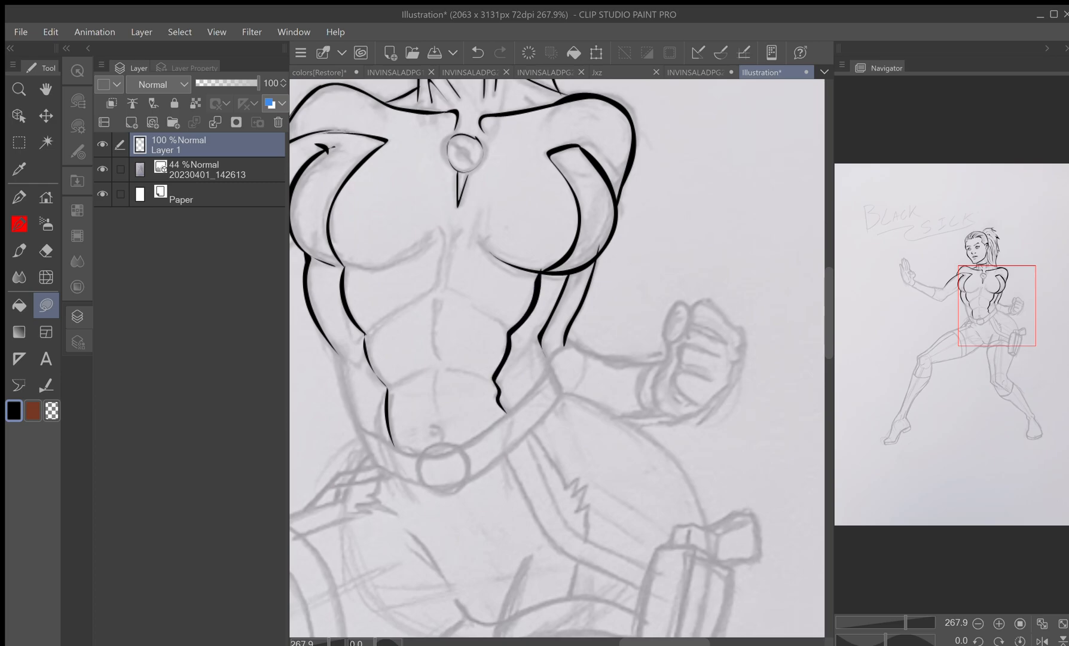
- Ink the navel and extend both outer waist contours down to the belt
{"action": "left_click_drag", "start_coordinate": [442, 440], "coordinate": [433, 426]}
{"action": "mouse_move", "coordinate": [335, 353]}
{"action": "left_mouse_down"}
{"action": "mouse_move", "coordinate": [373, 455]}
{"action": "mouse_move", "coordinate": [335, 353]}
{"action": "left_mouse_up"}
{"action": "left_click_drag", "start_coordinate": [543, 356], "coordinate": [562, 395]}
- Ink the bent forearm with a thick tapered upper line joined to the elbow and a short lower line at the wrist
{"action": "mouse_move", "coordinate": [568, 338]}
{"action": "left_mouse_down"}
{"action": "mouse_move", "coordinate": [592, 357]}
{"action": "mouse_move", "coordinate": [665, 362]}
{"action": "mouse_move", "coordinate": [616, 363]}
{"action": "mouse_move", "coordinate": [569, 338]}
{"action": "left_mouse_up"}
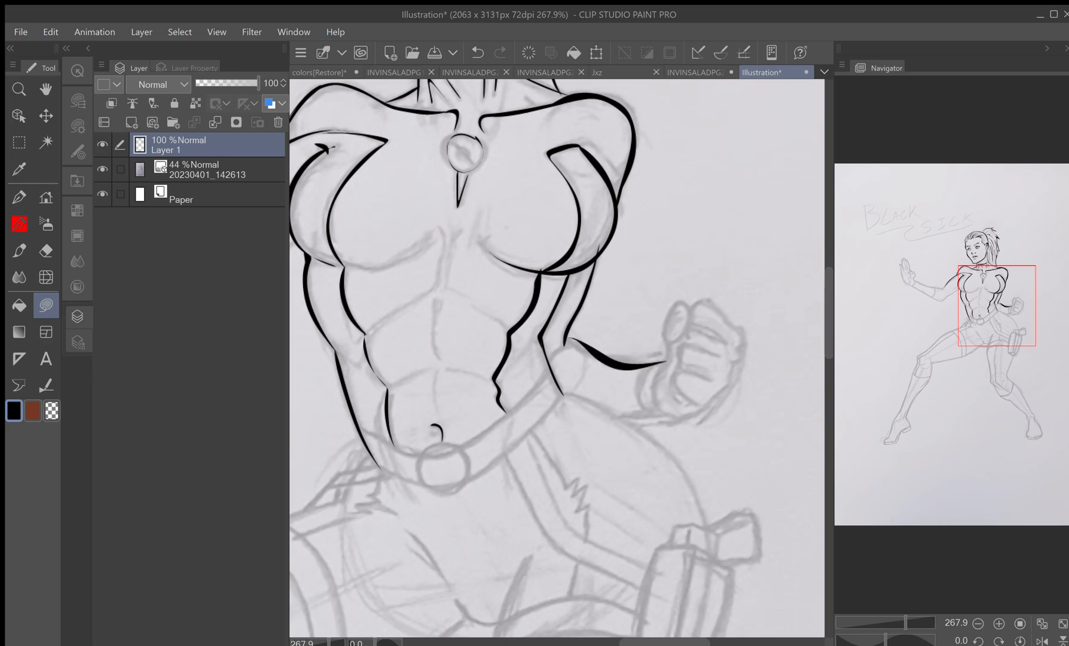
{"action": "mouse_move", "coordinate": [590, 353]}
{"action": "left_mouse_down"}
{"action": "mouse_move", "coordinate": [563, 341]}
{"action": "mouse_move", "coordinate": [591, 350]}
{"action": "left_mouse_up"}
{"action": "mouse_move", "coordinate": [664, 415]}
{"action": "left_mouse_down"}
{"action": "mouse_move", "coordinate": [618, 421]}
{"action": "mouse_move", "coordinate": [680, 418]}
{"action": "left_mouse_up"}
{"action": "left_click", "coordinate": [477, 52]}
{"action": "mouse_move", "coordinate": [669, 417]}
{"action": "left_mouse_down"}
{"action": "mouse_move", "coordinate": [625, 419]}
{"action": "mouse_move", "coordinate": [676, 417]}
{"action": "left_mouse_up"}
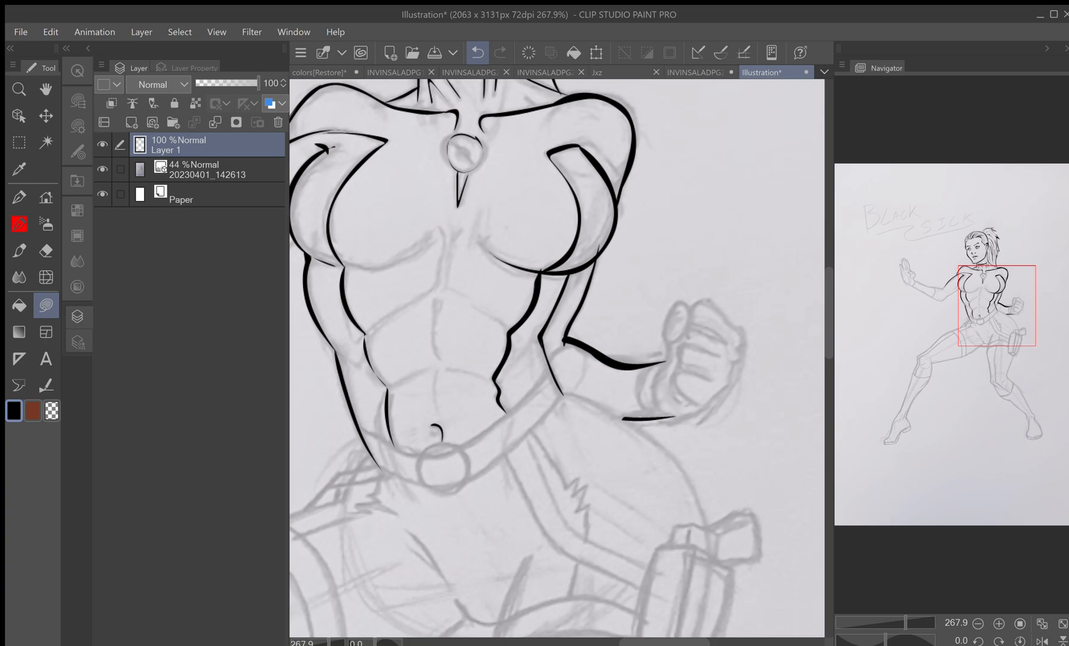
- Ink the clenched fist's oval thumb, wrist edge and upper curled fingers
{"action": "mouse_move", "coordinate": [685, 328]}
{"action": "left_mouse_down"}
{"action": "mouse_move", "coordinate": [665, 317]}
{"action": "mouse_move", "coordinate": [684, 328]}
{"action": "mouse_move", "coordinate": [676, 305]}
{"action": "mouse_move", "coordinate": [684, 317]}
{"action": "left_mouse_up"}
{"action": "mouse_move", "coordinate": [665, 362]}
{"action": "left_mouse_down"}
{"action": "mouse_move", "coordinate": [663, 416]}
{"action": "mouse_move", "coordinate": [667, 340]}
{"action": "left_mouse_up"}
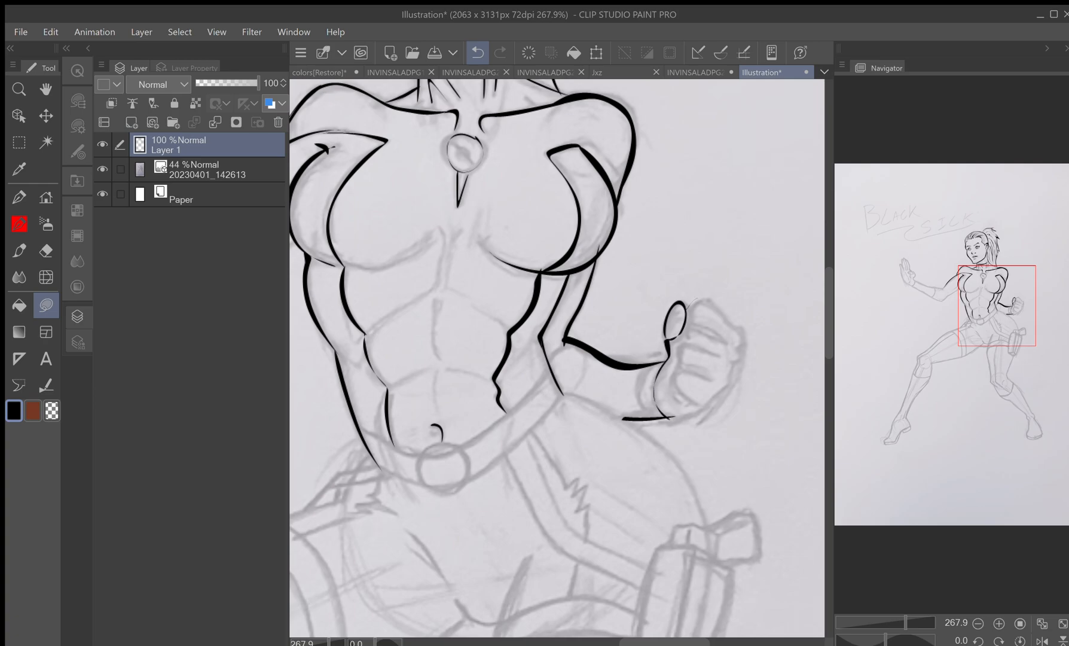
{"action": "mouse_move", "coordinate": [710, 308]}
{"action": "left_mouse_down"}
{"action": "mouse_move", "coordinate": [687, 312]}
{"action": "mouse_move", "coordinate": [707, 332]}
{"action": "mouse_move", "coordinate": [683, 330]}
{"action": "mouse_move", "coordinate": [679, 342]}
{"action": "mouse_move", "coordinate": [712, 355]}
{"action": "left_mouse_up"}
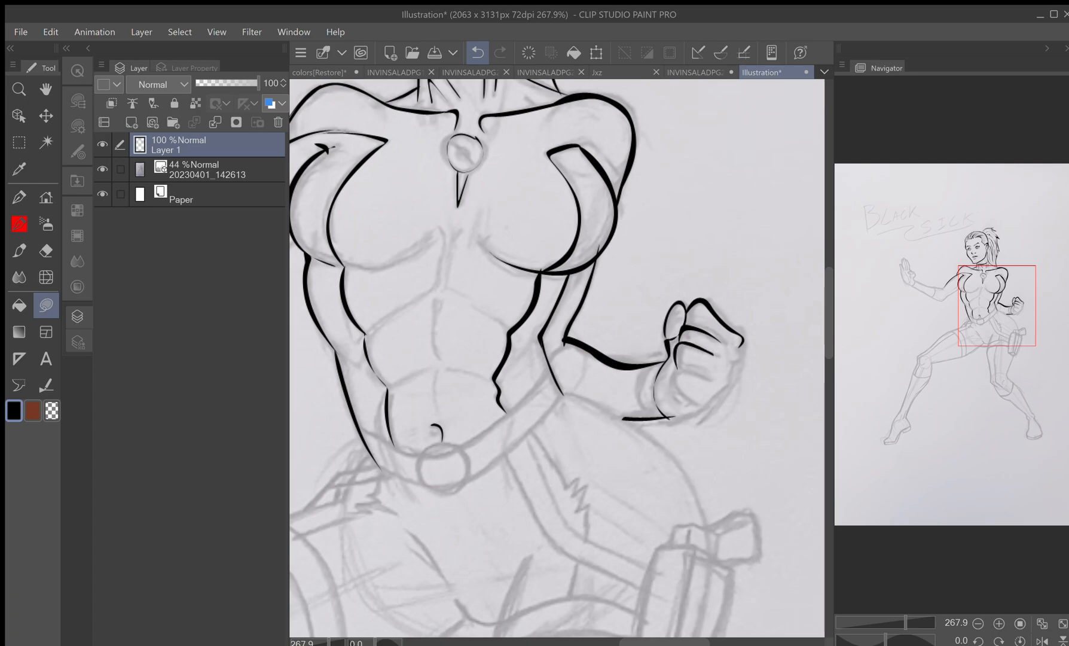
- Complete the fist's lower fingers and outer knuckle contour, and add a short curved line at the elbow
{"action": "mouse_move", "coordinate": [674, 394]}
{"action": "left_mouse_down"}
{"action": "mouse_move", "coordinate": [689, 370]}
{"action": "mouse_move", "coordinate": [710, 379]}
{"action": "mouse_move", "coordinate": [674, 387]}
{"action": "left_mouse_up"}
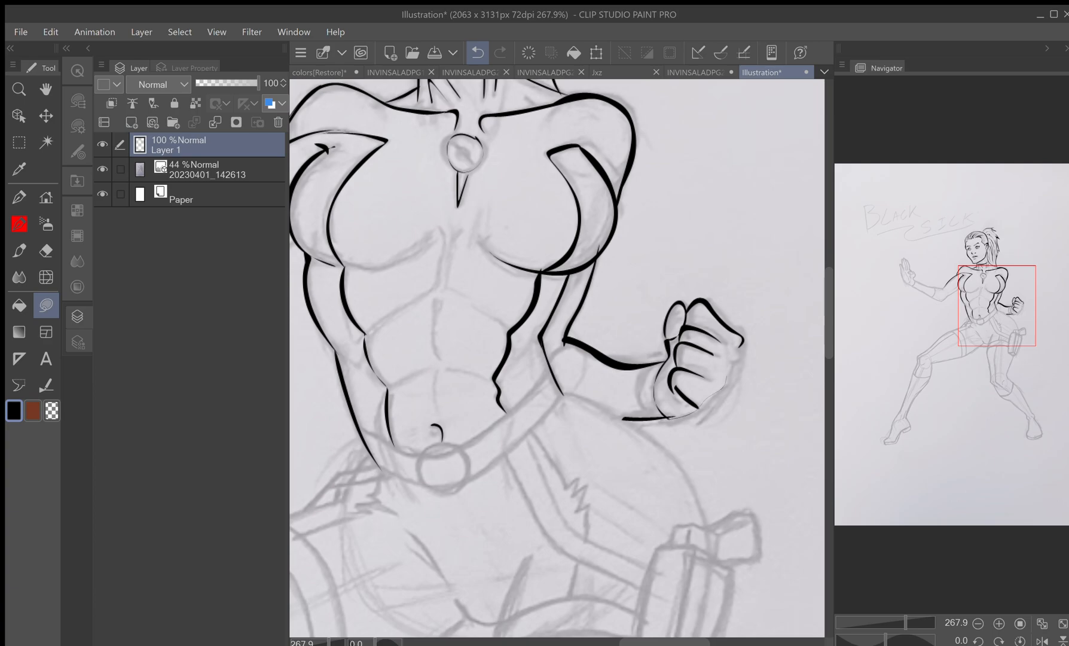
{"action": "left_click_drag", "start_coordinate": [701, 407], "coordinate": [671, 417]}
{"action": "left_click_drag", "start_coordinate": [673, 389], "coordinate": [689, 407]}
{"action": "left_click_drag", "start_coordinate": [565, 344], "coordinate": [549, 366]}
{"action": "key", "text": "ctrl+z"}
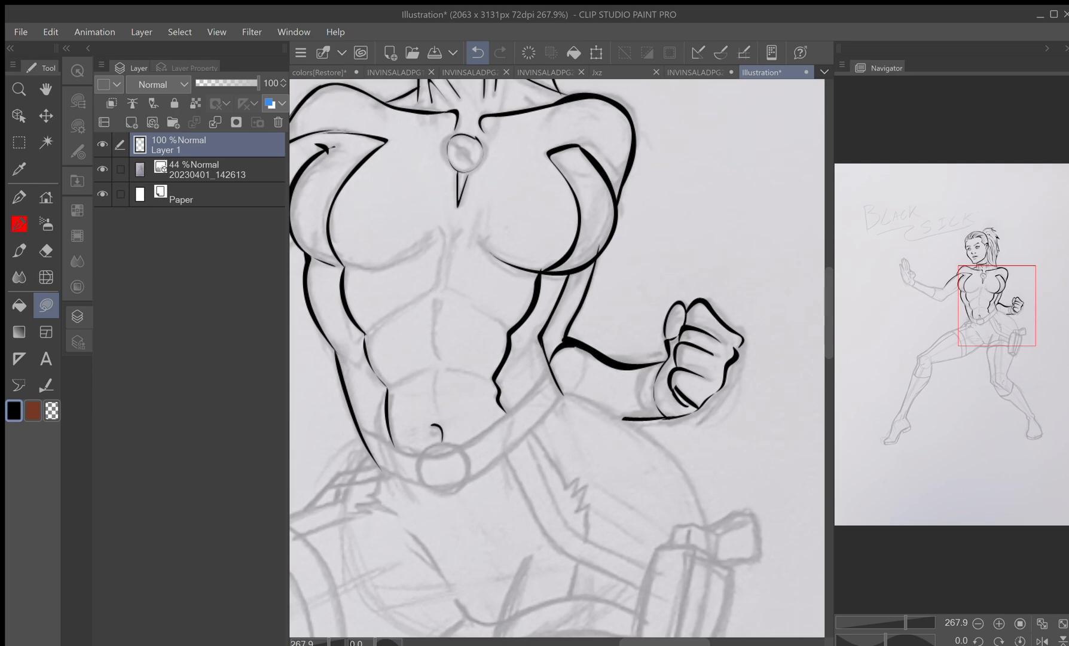
- Ink the lower breast contour on the raised-arm side, and outline the round belt buckle with varied line weight
{"action": "mouse_move", "coordinate": [360, 270]}
{"action": "left_mouse_down"}
{"action": "mouse_move", "coordinate": [391, 264]}
{"action": "mouse_move", "coordinate": [426, 236]}
{"action": "left_mouse_up"}
{"action": "left_click_drag", "start_coordinate": [322, 261], "coordinate": [341, 267]}
{"action": "mouse_move", "coordinate": [478, 359]}
{"action": "left_mouse_down"}
{"action": "mouse_move", "coordinate": [575, 394]}
{"action": "mouse_move", "coordinate": [647, 341]}
{"action": "mouse_move", "coordinate": [568, 287]}
{"action": "left_mouse_up"}
{"action": "mouse_move", "coordinate": [545, 372]}
{"action": "left_mouse_down"}
{"action": "mouse_move", "coordinate": [513, 415]}
{"action": "mouse_move", "coordinate": [553, 379]}
{"action": "mouse_move", "coordinate": [510, 395]}
{"action": "mouse_move", "coordinate": [533, 421]}
{"action": "mouse_move", "coordinate": [510, 411]}
{"action": "left_mouse_up"}
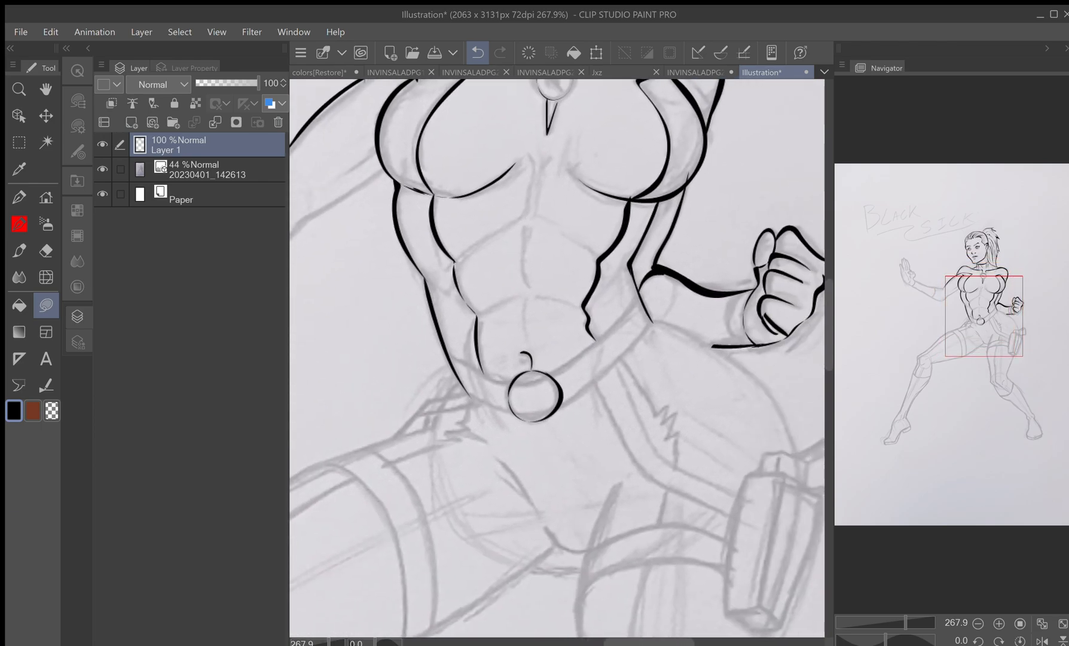
- Ink the belt's upper and lower edges on both sides of the buckle, and the short strap lines on the raised-arm-side hip
{"action": "mouse_move", "coordinate": [551, 372]}
{"action": "left_mouse_down"}
{"action": "mouse_move", "coordinate": [633, 304]}
{"action": "mouse_move", "coordinate": [551, 374]}
{"action": "mouse_move", "coordinate": [625, 353]}
{"action": "mouse_move", "coordinate": [650, 324]}
{"action": "mouse_move", "coordinate": [558, 409]}
{"action": "left_mouse_up"}
{"action": "mouse_move", "coordinate": [475, 373]}
{"action": "left_mouse_down"}
{"action": "mouse_move", "coordinate": [514, 382]}
{"action": "mouse_move", "coordinate": [446, 353]}
{"action": "mouse_move", "coordinate": [510, 411]}
{"action": "mouse_move", "coordinate": [461, 389]}
{"action": "left_mouse_up"}
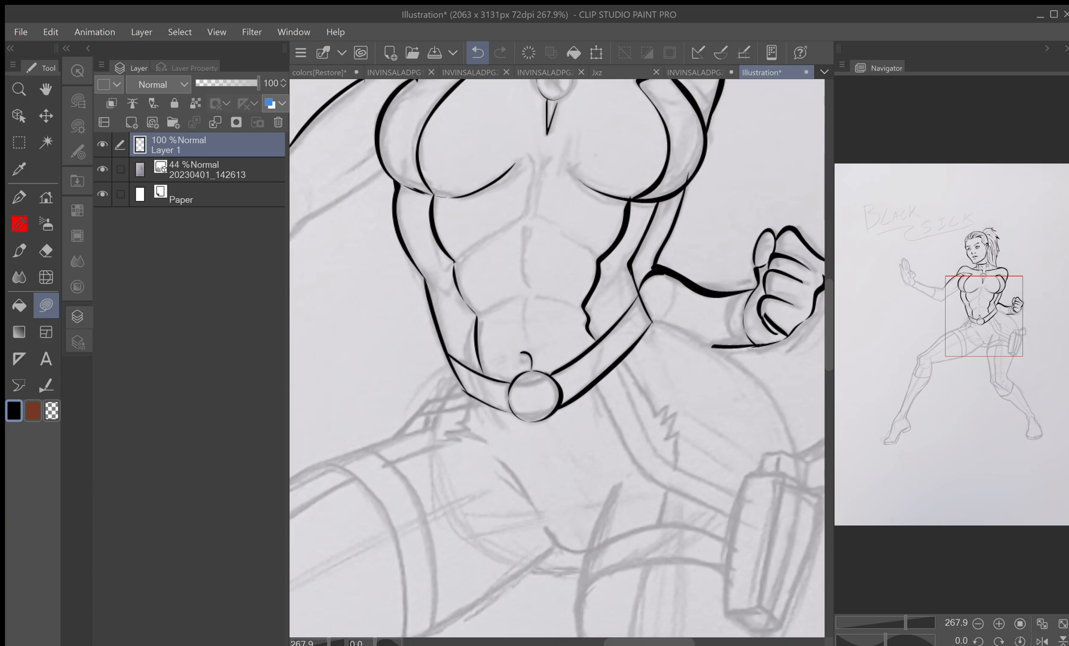
{"action": "mouse_move", "coordinate": [397, 438]}
{"action": "left_mouse_down"}
{"action": "mouse_move", "coordinate": [434, 402]}
{"action": "mouse_move", "coordinate": [476, 396]}
{"action": "mouse_move", "coordinate": [443, 395]}
{"action": "mouse_move", "coordinate": [486, 405]}
{"action": "left_mouse_up"}
{"action": "left_click_drag", "start_coordinate": [419, 416], "coordinate": [482, 404]}
{"action": "left_click_drag", "start_coordinate": [424, 431], "coordinate": [431, 415]}
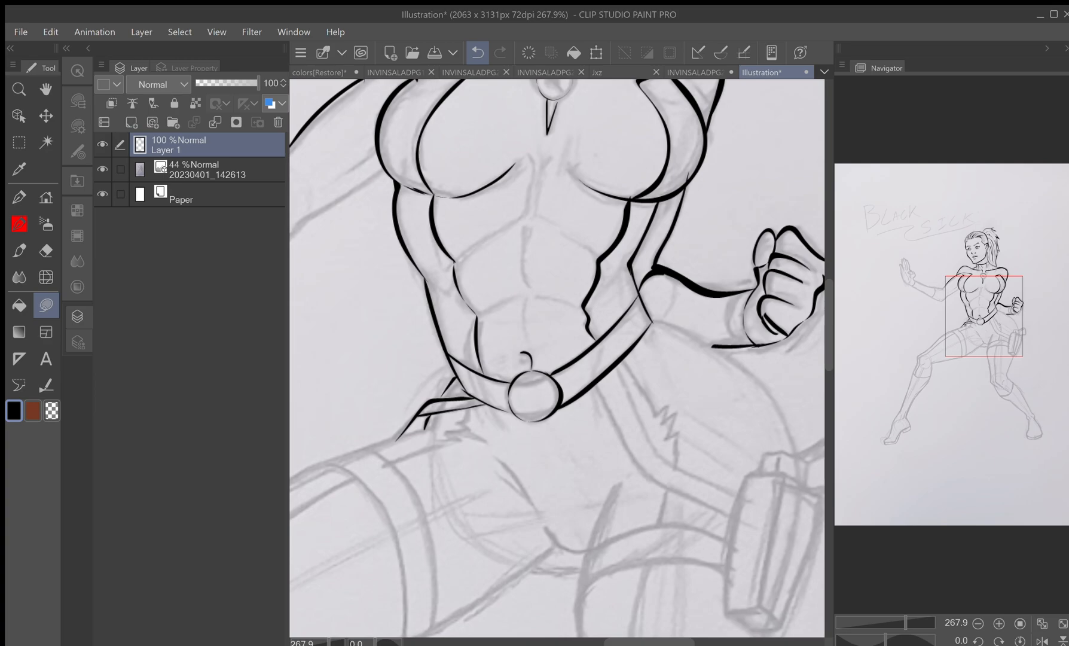
- Ink the jagged costume edges on both hips and the curved outer hip contour on the fist side
{"action": "left_click_drag", "start_coordinate": [464, 425], "coordinate": [437, 446]}
{"action": "mouse_move", "coordinate": [624, 367]}
{"action": "left_mouse_down"}
{"action": "mouse_move", "coordinate": [668, 425]}
{"action": "mouse_move", "coordinate": [675, 469]}
{"action": "mouse_move", "coordinate": [674, 411]}
{"action": "mouse_move", "coordinate": [623, 362]}
{"action": "left_mouse_up"}
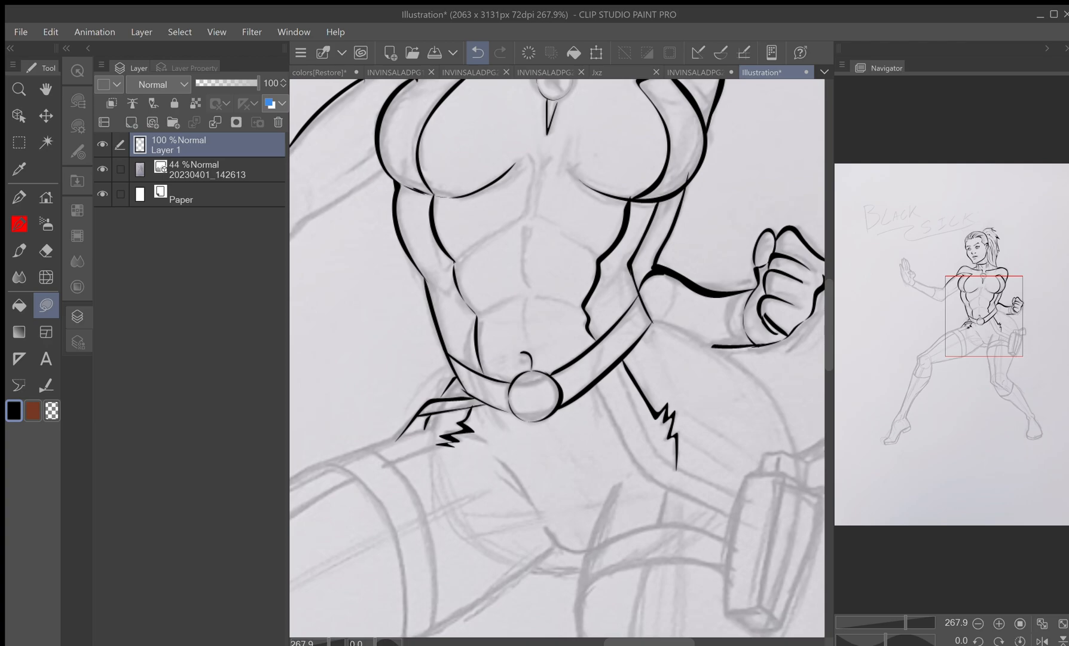
{"action": "mouse_move", "coordinate": [654, 324]}
{"action": "left_mouse_down"}
{"action": "mouse_move", "coordinate": [700, 343]}
{"action": "mouse_move", "coordinate": [789, 442]}
{"action": "mouse_move", "coordinate": [723, 353]}
{"action": "mouse_move", "coordinate": [694, 338]}
{"action": "left_mouse_up"}
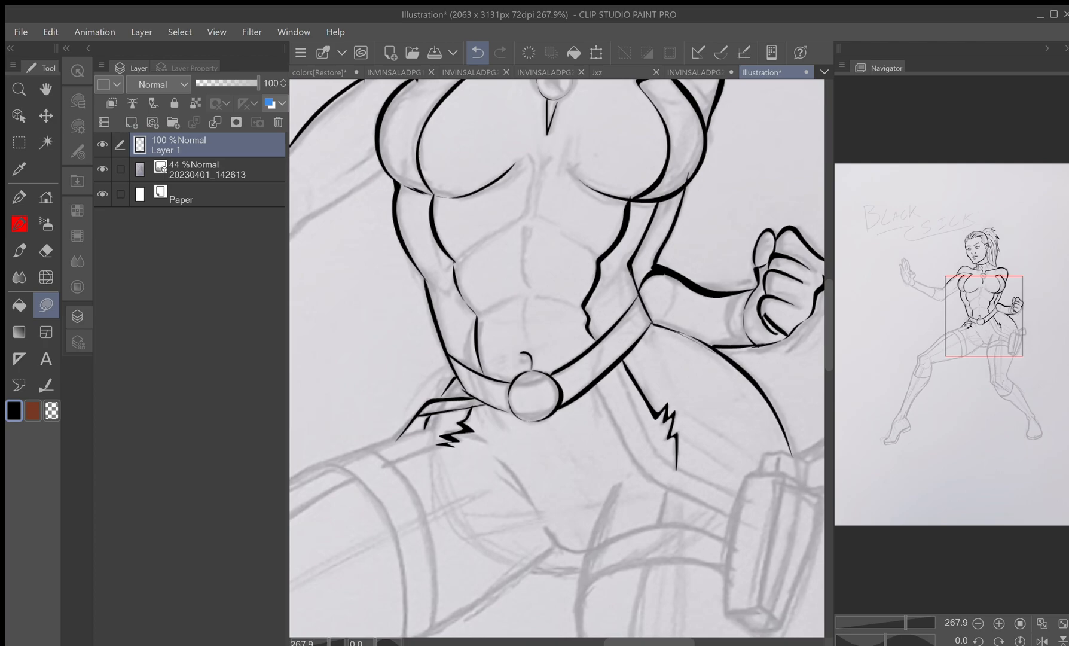
{"action": "left_click_drag", "start_coordinate": [653, 325], "coordinate": [719, 353]}
{"action": "left_click_drag", "start_coordinate": [646, 327], "coordinate": [659, 326]}
- Ink the diagonal holster strap below the belt and outline the holster with its protruding grip
{"action": "mouse_move", "coordinate": [596, 388]}
{"action": "left_mouse_down"}
{"action": "mouse_move", "coordinate": [626, 450]}
{"action": "mouse_move", "coordinate": [719, 514]}
{"action": "mouse_move", "coordinate": [643, 473]}
{"action": "mouse_move", "coordinate": [597, 388]}
{"action": "mouse_move", "coordinate": [605, 403]}
{"action": "mouse_move", "coordinate": [628, 399]}
{"action": "mouse_move", "coordinate": [654, 452]}
{"action": "mouse_move", "coordinate": [741, 498]}
{"action": "mouse_move", "coordinate": [676, 468]}
{"action": "mouse_move", "coordinate": [618, 371]}
{"action": "left_mouse_up"}
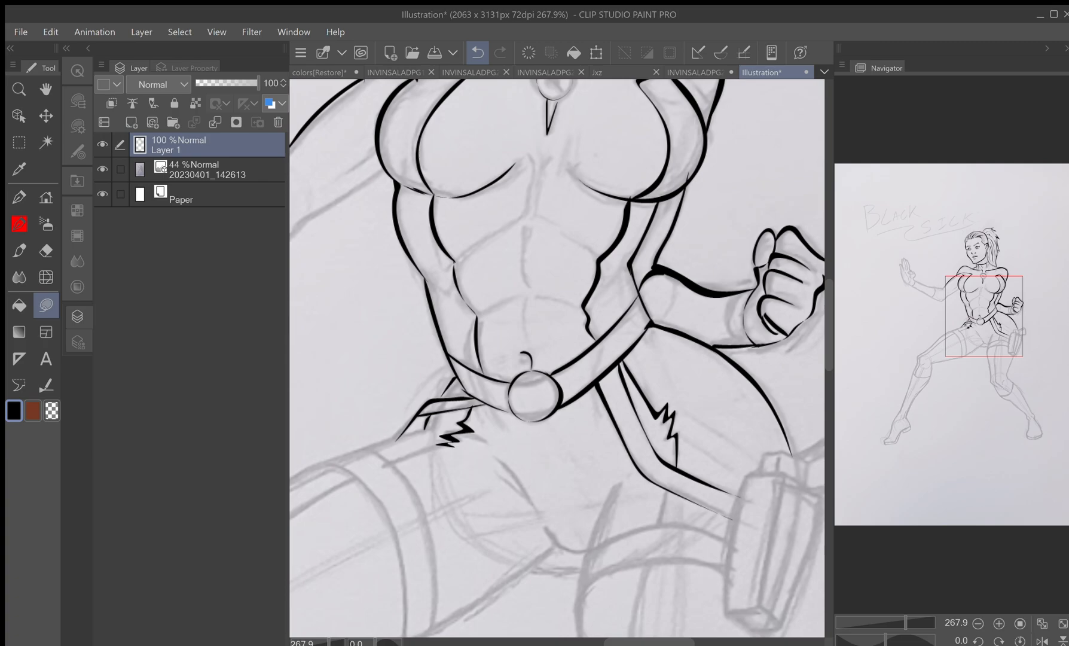
{"action": "mouse_move", "coordinate": [646, 443]}
{"action": "left_mouse_down"}
{"action": "mouse_move", "coordinate": [465, 270]}
{"action": "mouse_move", "coordinate": [444, 301]}
{"action": "left_mouse_up"}
{"action": "mouse_move", "coordinate": [545, 338]}
{"action": "left_mouse_down"}
{"action": "mouse_move", "coordinate": [577, 337]}
{"action": "mouse_move", "coordinate": [566, 434]}
{"action": "mouse_move", "coordinate": [582, 347]}
{"action": "mouse_move", "coordinate": [545, 338]}
{"action": "mouse_move", "coordinate": [535, 372]}
{"action": "mouse_move", "coordinate": [526, 474]}
{"action": "mouse_move", "coordinate": [548, 476]}
{"action": "mouse_move", "coordinate": [527, 411]}
{"action": "mouse_move", "coordinate": [544, 339]}
{"action": "left_mouse_up"}
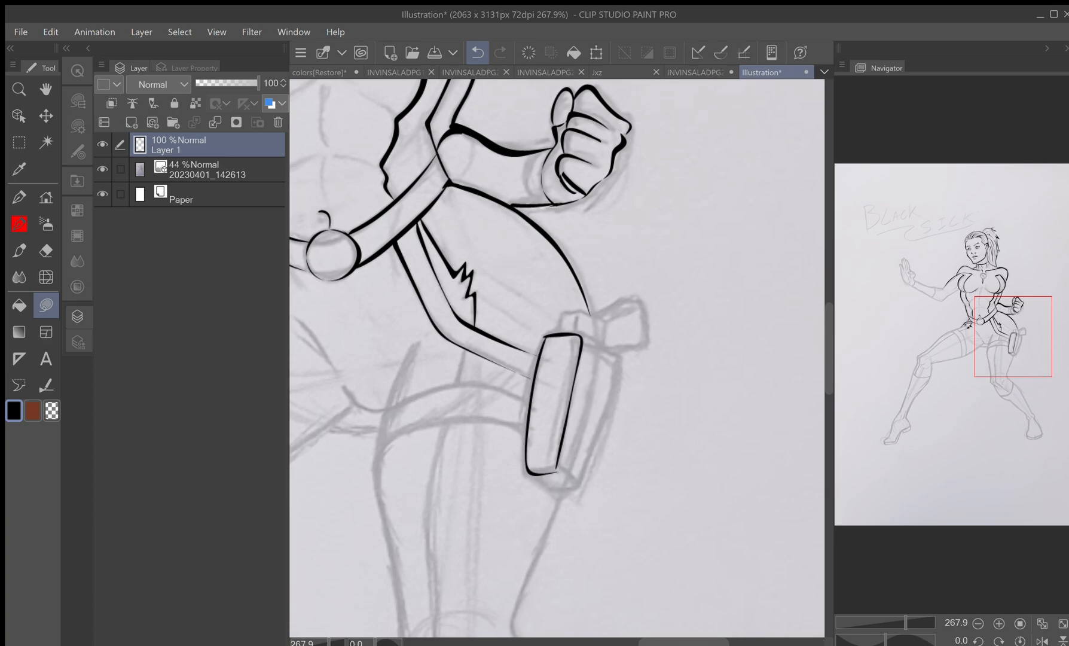
{"action": "mouse_move", "coordinate": [532, 475]}
{"action": "left_mouse_down"}
{"action": "mouse_move", "coordinate": [570, 491]}
{"action": "mouse_move", "coordinate": [558, 469]}
{"action": "mouse_move", "coordinate": [561, 494]}
{"action": "mouse_move", "coordinate": [533, 475]}
{"action": "left_mouse_up"}
{"action": "mouse_move", "coordinate": [583, 338]}
{"action": "left_mouse_down"}
{"action": "mouse_move", "coordinate": [618, 364]}
{"action": "mouse_move", "coordinate": [586, 465]}
{"action": "mouse_move", "coordinate": [614, 402]}
{"action": "mouse_move", "coordinate": [616, 353]}
{"action": "left_mouse_up"}
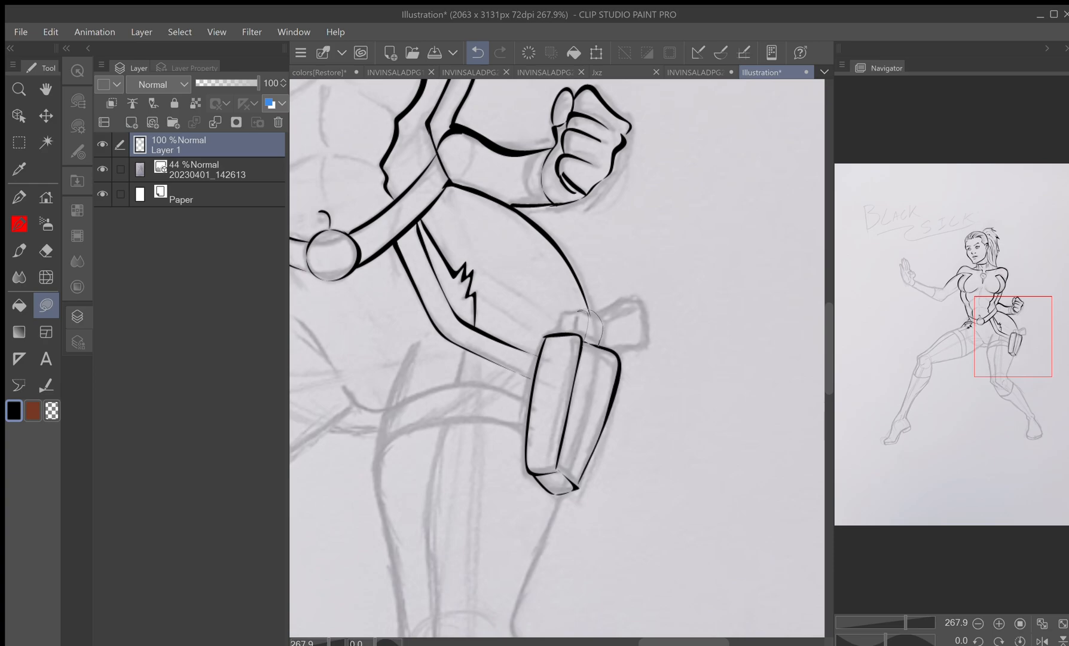
{"action": "mouse_move", "coordinate": [600, 344]}
{"action": "left_mouse_down"}
{"action": "mouse_move", "coordinate": [584, 312]}
{"action": "mouse_move", "coordinate": [575, 332]}
{"action": "mouse_move", "coordinate": [582, 313]}
{"action": "mouse_move", "coordinate": [561, 318]}
{"action": "mouse_move", "coordinate": [620, 299]}
{"action": "mouse_move", "coordinate": [647, 348]}
{"action": "mouse_move", "coordinate": [618, 353]}
{"action": "mouse_move", "coordinate": [648, 348]}
{"action": "mouse_move", "coordinate": [639, 302]}
{"action": "mouse_move", "coordinate": [625, 296]}
{"action": "mouse_move", "coordinate": [635, 303]}
{"action": "mouse_move", "coordinate": [605, 322]}
{"action": "mouse_move", "coordinate": [597, 314]}
{"action": "left_mouse_up"}
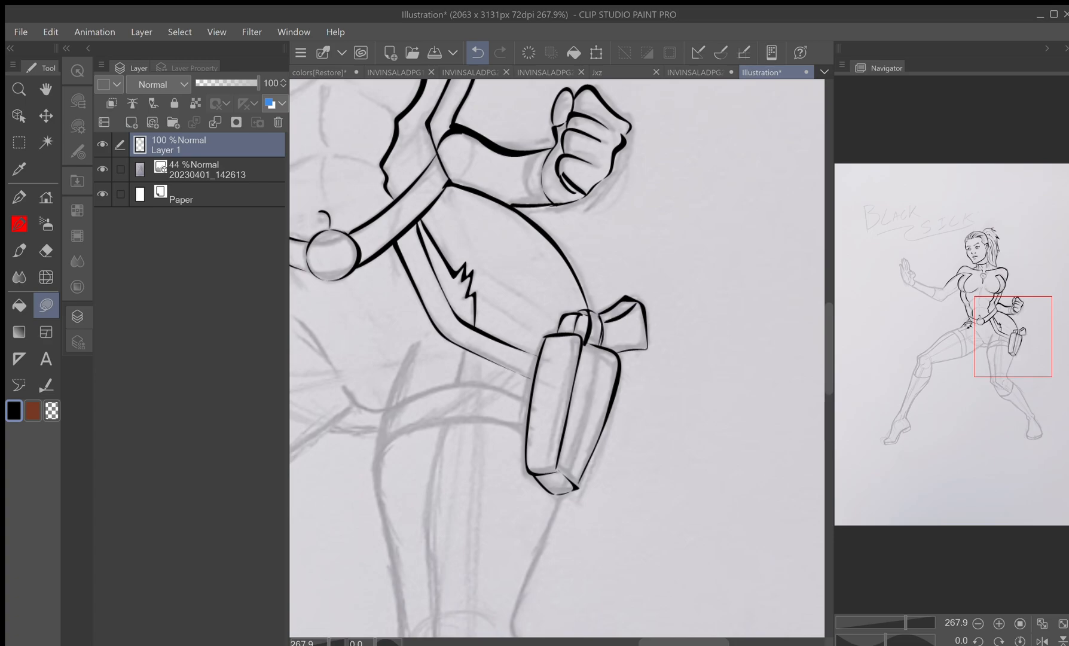
{"action": "mouse_move", "coordinate": [730, 186]}
{"action": "left_mouse_down"}
{"action": "mouse_move", "coordinate": [702, 324]}
{"action": "mouse_move", "coordinate": [744, 412]}
{"action": "mouse_move", "coordinate": [711, 321]}
{"action": "mouse_move", "coordinate": [715, 247]}
{"action": "mouse_move", "coordinate": [761, 155]}
{"action": "left_mouse_up"}
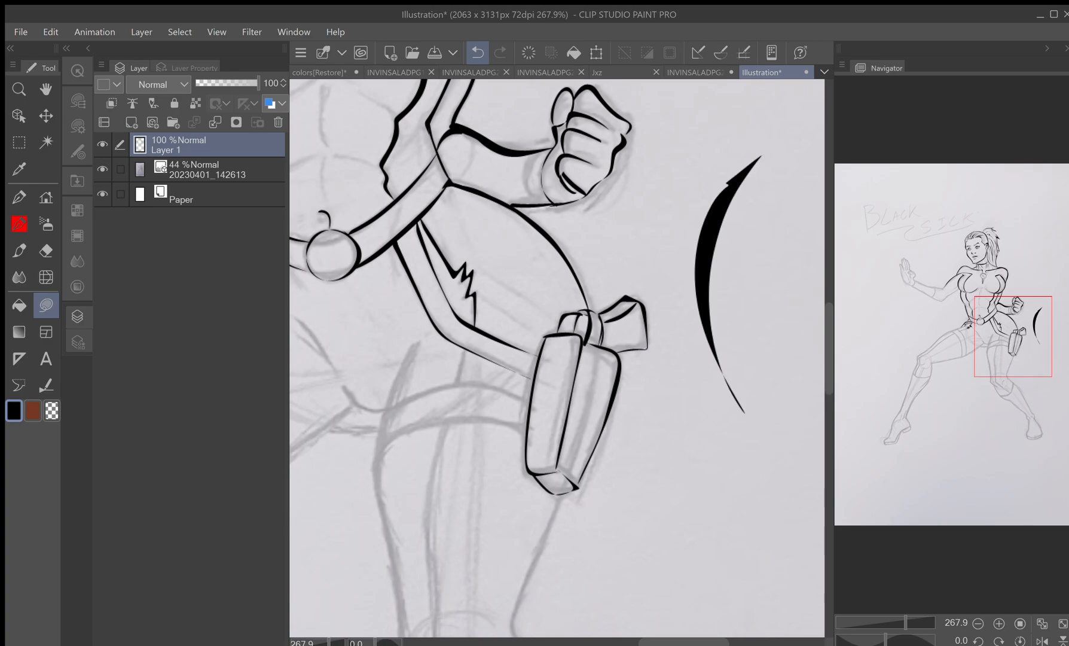
{"action": "key", "text": "ctrl+z"}
{"action": "mouse_move", "coordinate": [716, 193]}
{"action": "left_mouse_down"}
{"action": "mouse_move", "coordinate": [697, 314]}
{"action": "mouse_move", "coordinate": [716, 194]}
{"action": "left_mouse_up"}
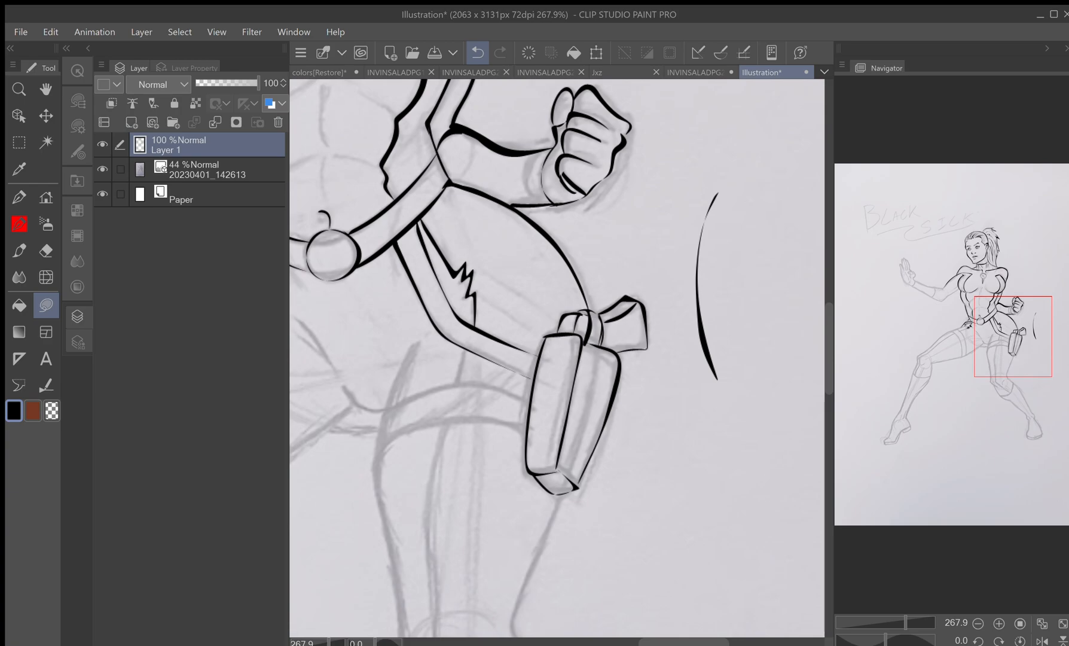
{"action": "key", "text": "ctrl+z"}
- Ink the hip crease and crotch curve, and the holster-side leg's thick tapered inner contour down to the knee
{"action": "left_click_drag", "start_coordinate": [508, 418], "coordinate": [633, 264]}
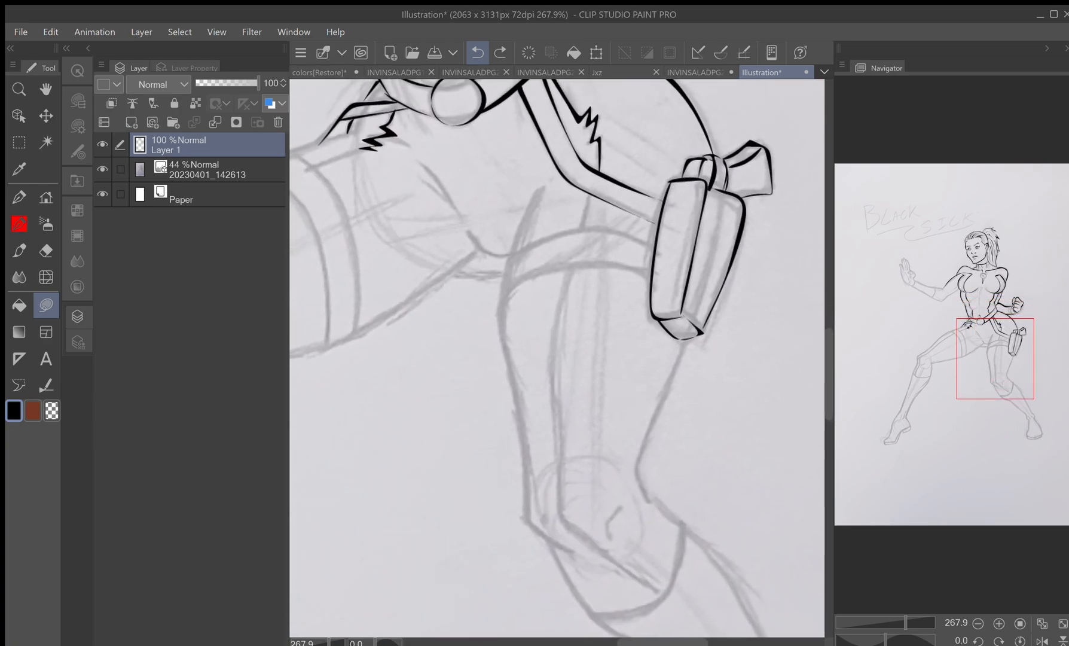
{"action": "left_click_drag", "start_coordinate": [424, 166], "coordinate": [459, 214]}
{"action": "mouse_move", "coordinate": [420, 165]}
{"action": "left_mouse_down"}
{"action": "mouse_move", "coordinate": [470, 237]}
{"action": "mouse_move", "coordinate": [513, 255]}
{"action": "left_mouse_up"}
{"action": "mouse_move", "coordinate": [540, 190]}
{"action": "left_mouse_down"}
{"action": "mouse_move", "coordinate": [501, 315]}
{"action": "mouse_move", "coordinate": [530, 534]}
{"action": "mouse_move", "coordinate": [574, 556]}
{"action": "mouse_move", "coordinate": [525, 499]}
{"action": "mouse_move", "coordinate": [515, 399]}
{"action": "mouse_move", "coordinate": [506, 293]}
{"action": "mouse_move", "coordinate": [541, 191]}
{"action": "left_mouse_up"}
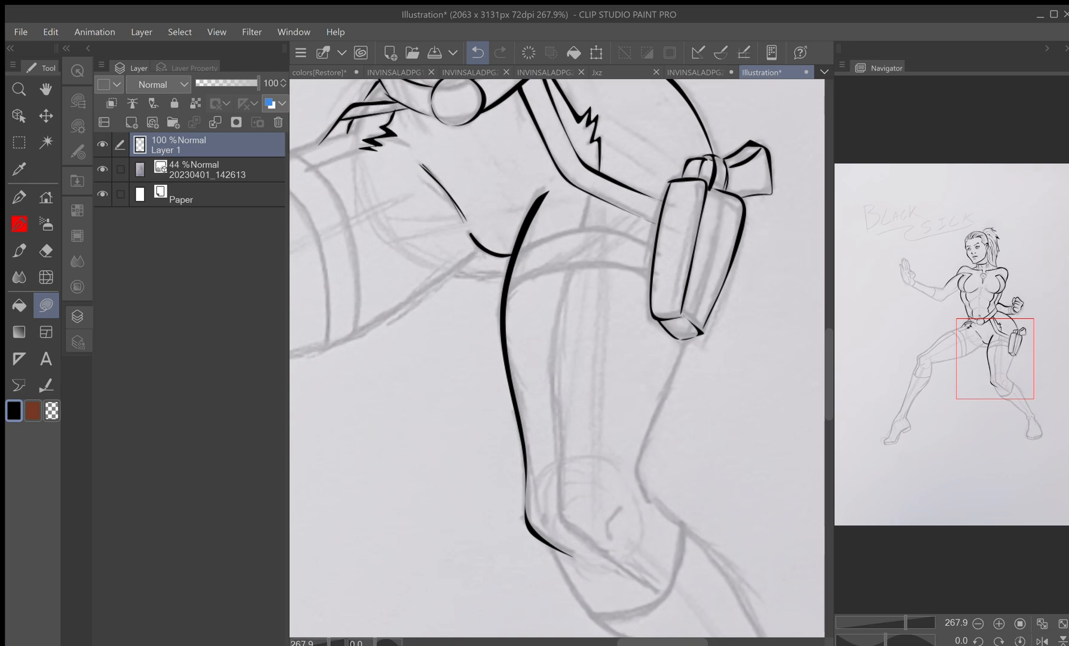
- Ink the holster-side leg's thigh strap, side stripe and outer thigh contour with tapered lines
{"action": "mouse_move", "coordinate": [514, 254]}
{"action": "left_mouse_down"}
{"action": "mouse_move", "coordinate": [628, 233]}
{"action": "mouse_move", "coordinate": [530, 236]}
{"action": "mouse_move", "coordinate": [515, 250]}
{"action": "mouse_move", "coordinate": [559, 234]}
{"action": "mouse_move", "coordinate": [652, 250]}
{"action": "mouse_move", "coordinate": [573, 231]}
{"action": "mouse_move", "coordinate": [515, 252]}
{"action": "mouse_move", "coordinate": [518, 277]}
{"action": "mouse_move", "coordinate": [650, 266]}
{"action": "mouse_move", "coordinate": [517, 276]}
{"action": "left_mouse_up"}
{"action": "key", "text": "ctrl+z"}
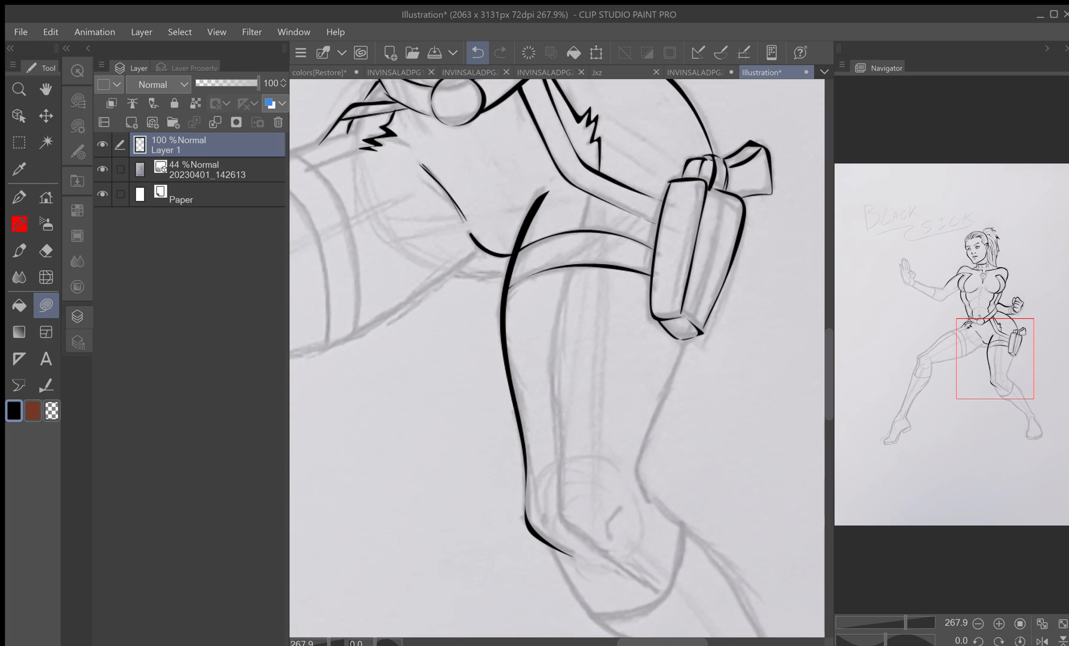
{"action": "left_click_drag", "start_coordinate": [583, 230], "coordinate": [592, 191]}
{"action": "mouse_move", "coordinate": [567, 276]}
{"action": "left_mouse_down"}
{"action": "mouse_move", "coordinate": [550, 399]}
{"action": "mouse_move", "coordinate": [555, 511]}
{"action": "mouse_move", "coordinate": [594, 553]}
{"action": "mouse_move", "coordinate": [561, 515]}
{"action": "mouse_move", "coordinate": [553, 374]}
{"action": "mouse_move", "coordinate": [571, 270]}
{"action": "left_mouse_up"}
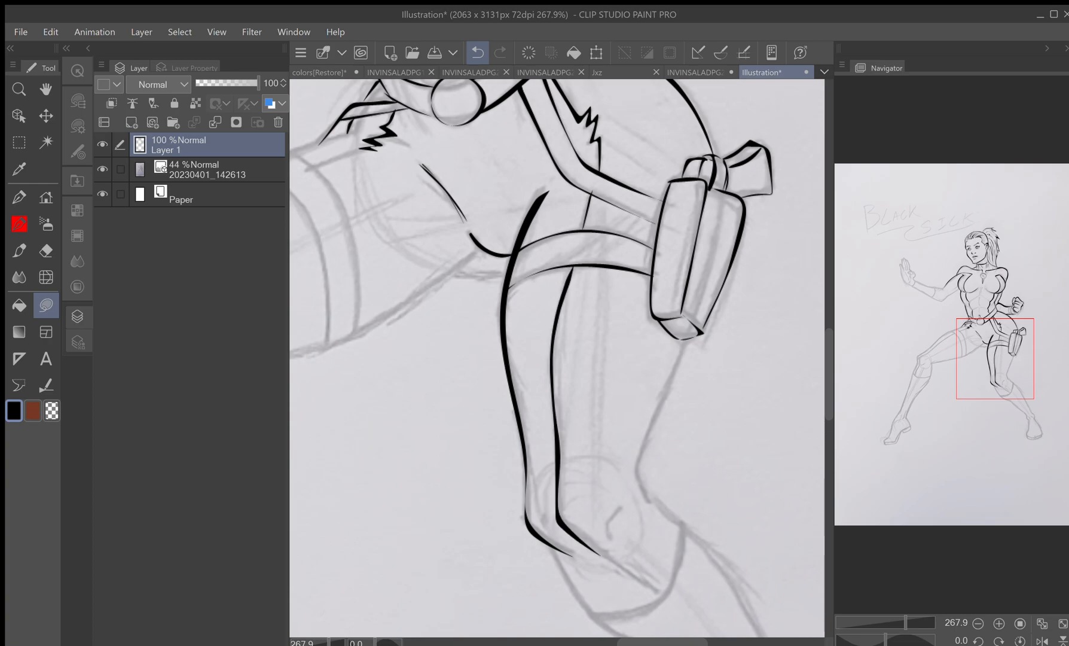
{"action": "mouse_move", "coordinate": [681, 340]}
{"action": "left_mouse_down"}
{"action": "mouse_move", "coordinate": [644, 496]}
{"action": "mouse_move", "coordinate": [638, 459]}
{"action": "mouse_move", "coordinate": [681, 339]}
{"action": "left_mouse_up"}
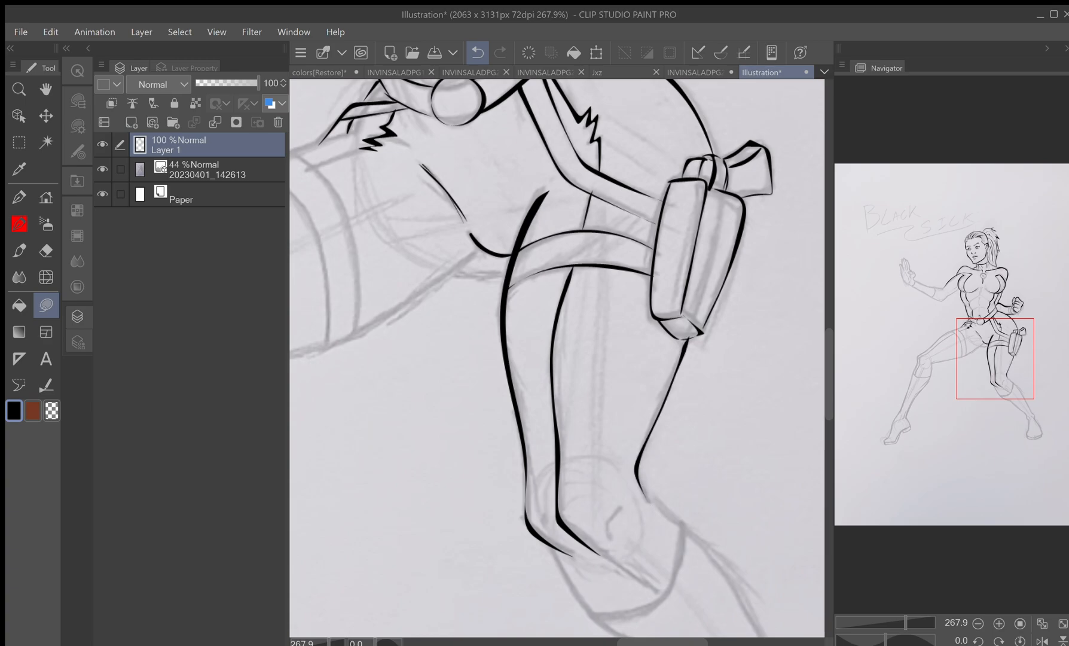
- Ink the holster-side leg's kneecap mark, inner contour below the knee and curved boot top
{"action": "left_click_drag", "start_coordinate": [640, 466], "coordinate": [492, 269]}
{"action": "left_click_drag", "start_coordinate": [556, 359], "coordinate": [565, 377]}
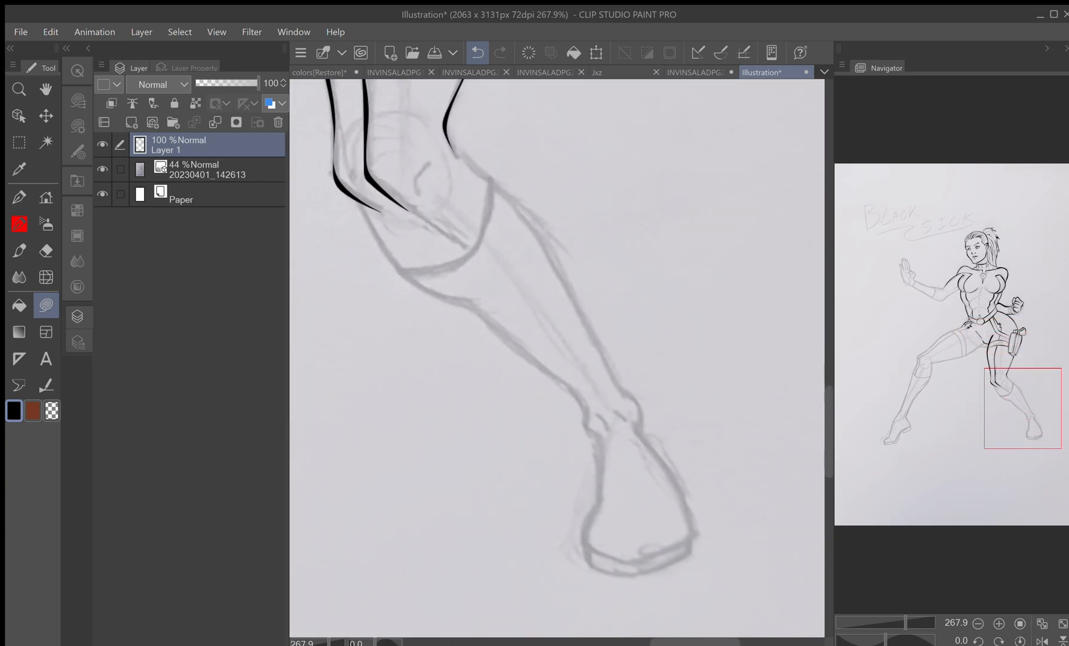
{"action": "left_click_drag", "start_coordinate": [423, 149], "coordinate": [415, 181]}
{"action": "mouse_move", "coordinate": [359, 209]}
{"action": "left_mouse_down"}
{"action": "mouse_move", "coordinate": [387, 254]}
{"action": "mouse_move", "coordinate": [462, 304]}
{"action": "mouse_move", "coordinate": [416, 285]}
{"action": "mouse_move", "coordinate": [359, 206]}
{"action": "left_mouse_up"}
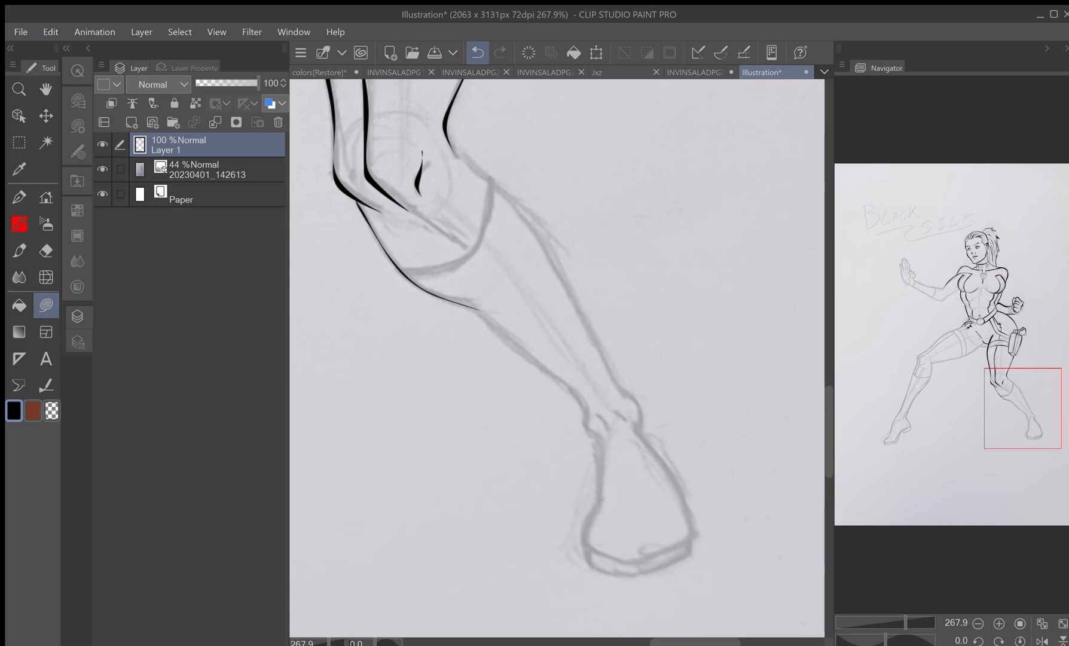
{"action": "mouse_move", "coordinate": [404, 274]}
{"action": "left_mouse_down"}
{"action": "mouse_move", "coordinate": [472, 248]}
{"action": "mouse_move", "coordinate": [490, 182]}
{"action": "mouse_move", "coordinate": [459, 268]}
{"action": "mouse_move", "coordinate": [404, 273]}
{"action": "left_mouse_up"}
- Ink the holster-side boot's outer contour as one smooth line, redoing the first attempt, and its inner calf contour down to the ankle
{"action": "mouse_move", "coordinate": [459, 158]}
{"action": "left_mouse_down"}
{"action": "mouse_move", "coordinate": [565, 272]}
{"action": "mouse_move", "coordinate": [611, 374]}
{"action": "mouse_move", "coordinate": [547, 251]}
{"action": "mouse_move", "coordinate": [459, 157]}
{"action": "left_mouse_up"}
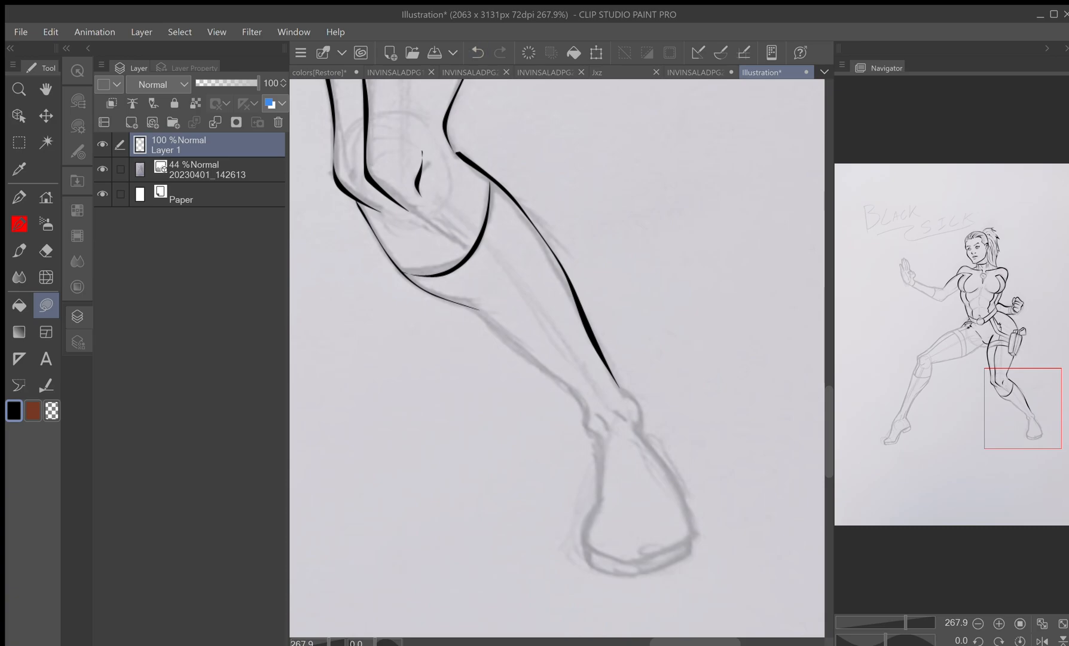
{"action": "left_click", "coordinate": [477, 52]}
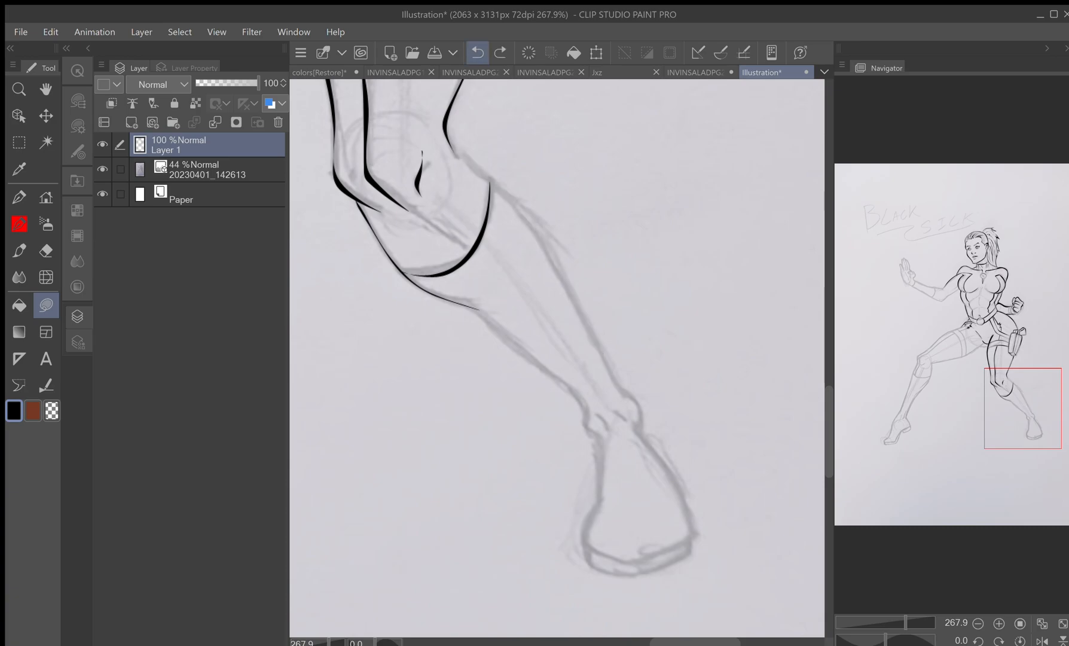
{"action": "mouse_move", "coordinate": [457, 154]}
{"action": "left_mouse_down"}
{"action": "mouse_move", "coordinate": [531, 225]}
{"action": "mouse_move", "coordinate": [622, 392]}
{"action": "mouse_move", "coordinate": [534, 238]}
{"action": "mouse_move", "coordinate": [491, 187]}
{"action": "left_mouse_up"}
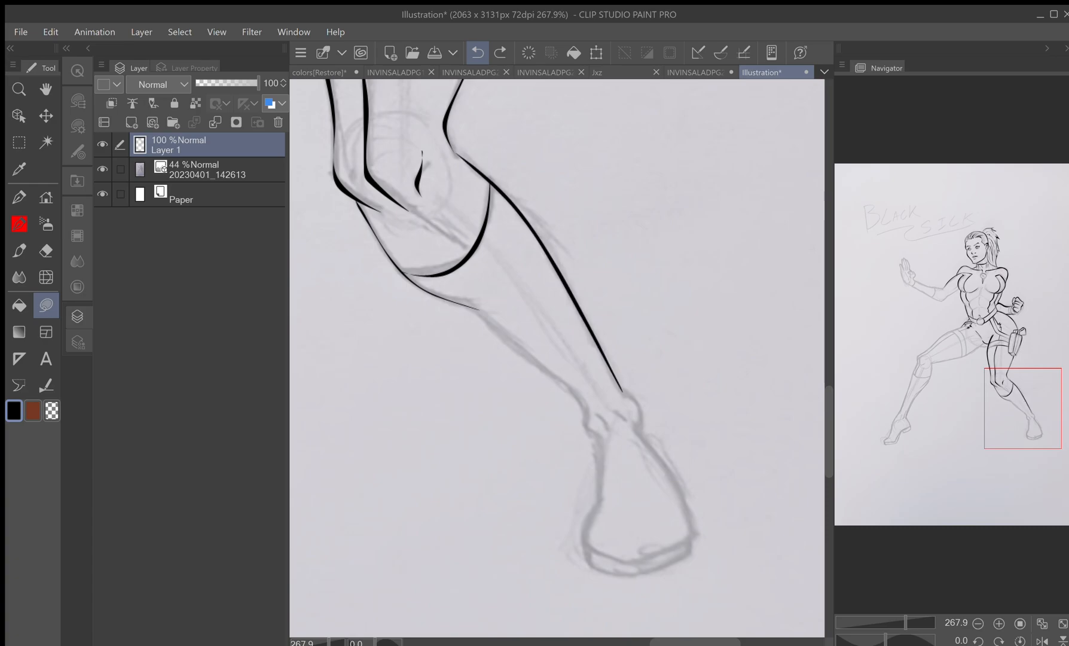
{"action": "mouse_move", "coordinate": [432, 292]}
{"action": "left_mouse_down"}
{"action": "mouse_move", "coordinate": [500, 327]}
{"action": "mouse_move", "coordinate": [563, 385]}
{"action": "mouse_move", "coordinate": [436, 294]}
{"action": "left_mouse_up"}
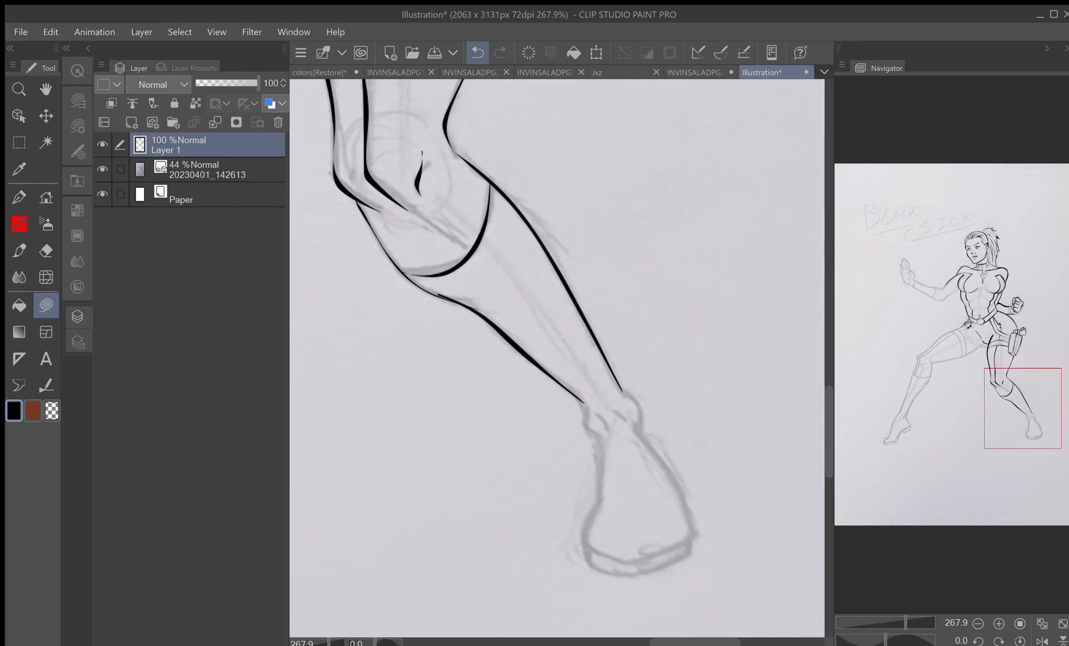
- Ink both sides of the holster-side ankle and outline the foot with its rounded sole
{"action": "mouse_move", "coordinate": [637, 402]}
{"action": "left_mouse_down"}
{"action": "mouse_move", "coordinate": [639, 425]}
{"action": "mouse_move", "coordinate": [624, 392]}
{"action": "mouse_move", "coordinate": [594, 436]}
{"action": "mouse_move", "coordinate": [583, 407]}
{"action": "left_mouse_up"}
{"action": "mouse_move", "coordinate": [638, 433]}
{"action": "left_mouse_down"}
{"action": "mouse_move", "coordinate": [689, 519]}
{"action": "mouse_move", "coordinate": [680, 547]}
{"action": "mouse_move", "coordinate": [638, 433]}
{"action": "mouse_move", "coordinate": [584, 538]}
{"action": "mouse_move", "coordinate": [610, 552]}
{"action": "mouse_move", "coordinate": [585, 515]}
{"action": "mouse_move", "coordinate": [597, 440]}
{"action": "left_mouse_up"}
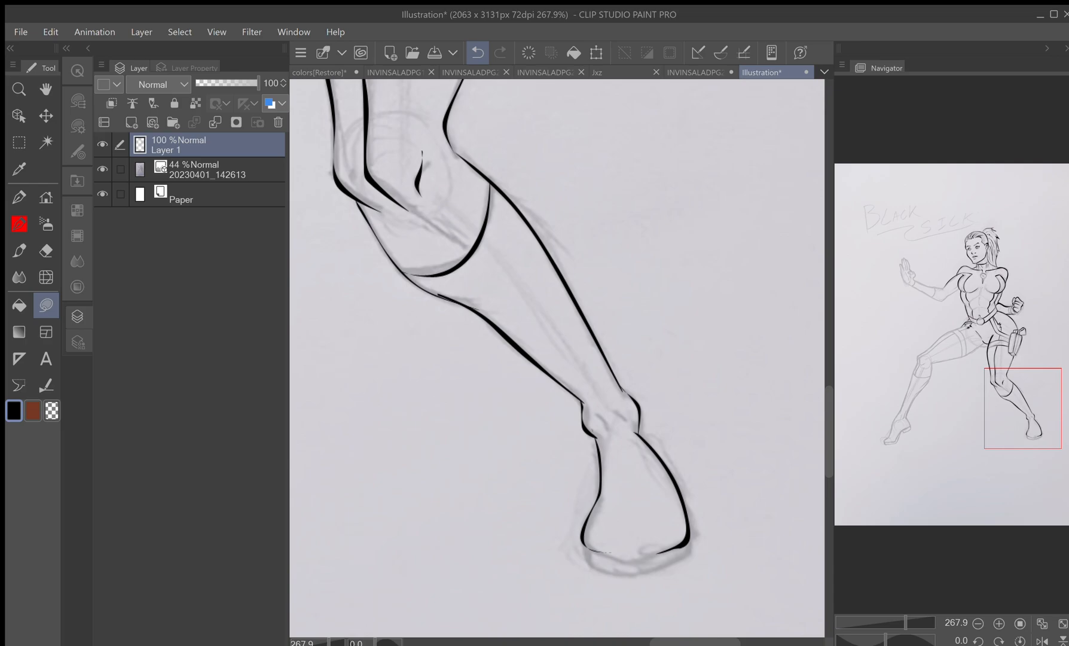
{"action": "mouse_move", "coordinate": [584, 559]}
{"action": "left_mouse_down"}
{"action": "mouse_move", "coordinate": [636, 575]}
{"action": "mouse_move", "coordinate": [689, 546]}
{"action": "mouse_move", "coordinate": [648, 568]}
{"action": "mouse_move", "coordinate": [593, 565]}
{"action": "mouse_move", "coordinate": [585, 551]}
{"action": "mouse_move", "coordinate": [658, 559]}
{"action": "mouse_move", "coordinate": [679, 550]}
{"action": "left_mouse_up"}
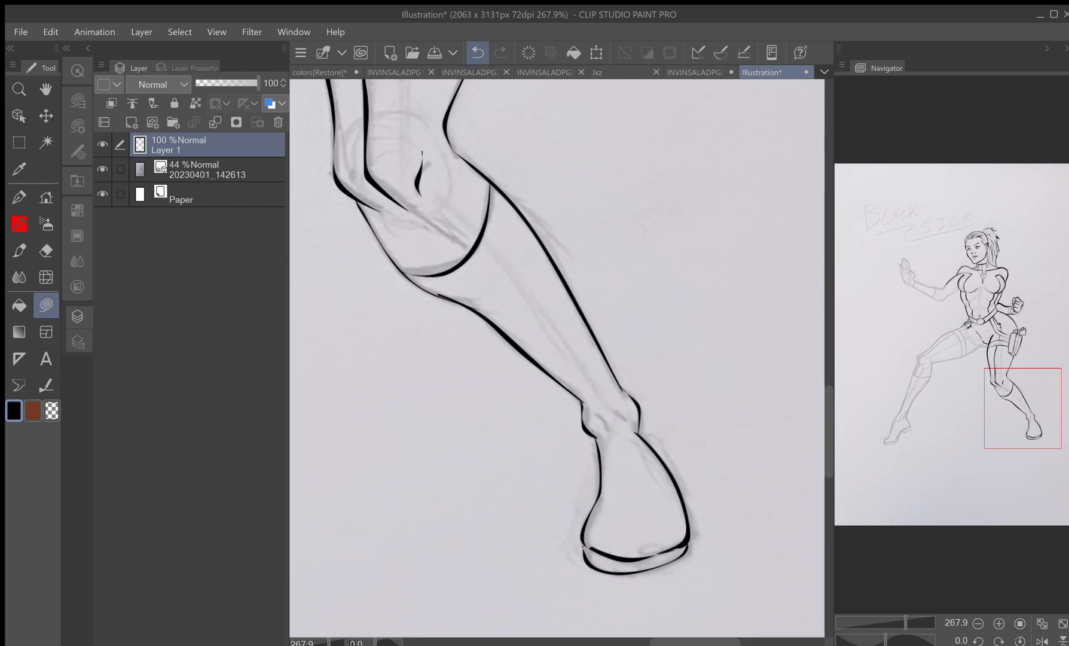
{"action": "left_click_drag", "start_coordinate": [592, 549], "coordinate": [583, 540]}
- Extend the holster-side leg's stripe below the knee and ink the fold mark at the ankle
{"action": "left_click_drag", "start_coordinate": [478, 286], "coordinate": [515, 410]}
{"action": "mouse_move", "coordinate": [440, 331]}
{"action": "left_mouse_down"}
{"action": "mouse_move", "coordinate": [482, 357]}
{"action": "mouse_move", "coordinate": [440, 330]}
{"action": "left_mouse_up"}
{"action": "left_click_drag", "start_coordinate": [632, 538], "coordinate": [639, 557]}
- Ink the upper and lower thigh contours of the raised-arm-side leg with varied line weight
{"action": "left_click_drag", "start_coordinate": [370, 227], "coordinate": [747, 517]}
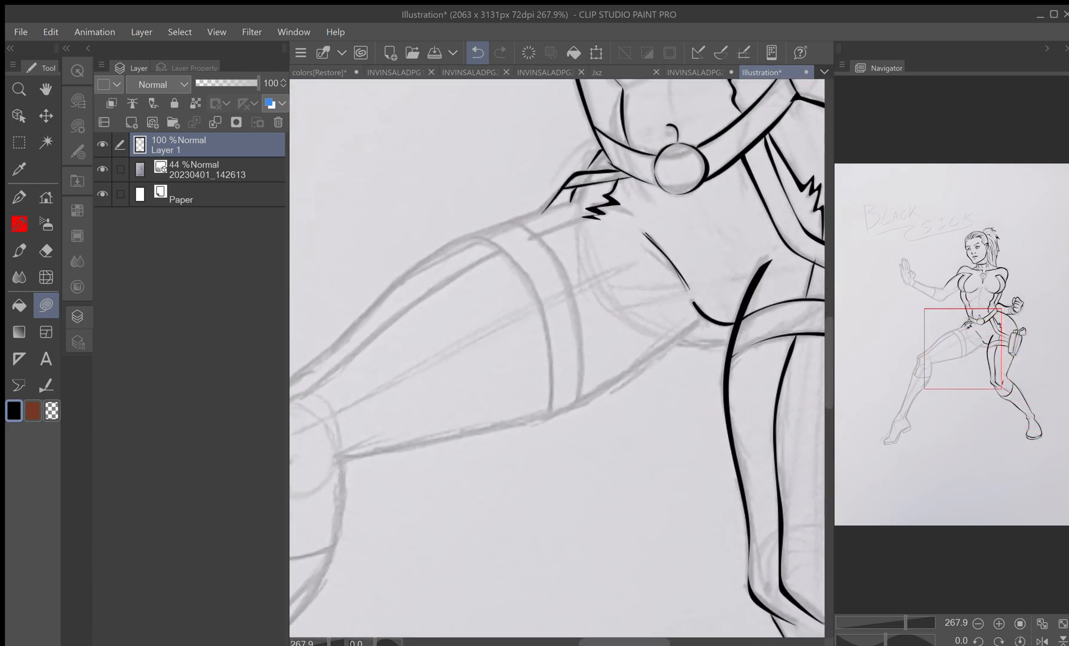
{"action": "mouse_move", "coordinate": [568, 205]}
{"action": "left_mouse_down"}
{"action": "mouse_move", "coordinate": [433, 255]}
{"action": "mouse_move", "coordinate": [320, 358]}
{"action": "mouse_move", "coordinate": [466, 242]}
{"action": "mouse_move", "coordinate": [571, 206]}
{"action": "left_mouse_up"}
{"action": "mouse_move", "coordinate": [694, 321]}
{"action": "left_mouse_down"}
{"action": "mouse_move", "coordinate": [641, 360]}
{"action": "mouse_move", "coordinate": [486, 424]}
{"action": "mouse_move", "coordinate": [606, 385]}
{"action": "mouse_move", "coordinate": [668, 349]}
{"action": "mouse_move", "coordinate": [694, 308]}
{"action": "left_mouse_up"}
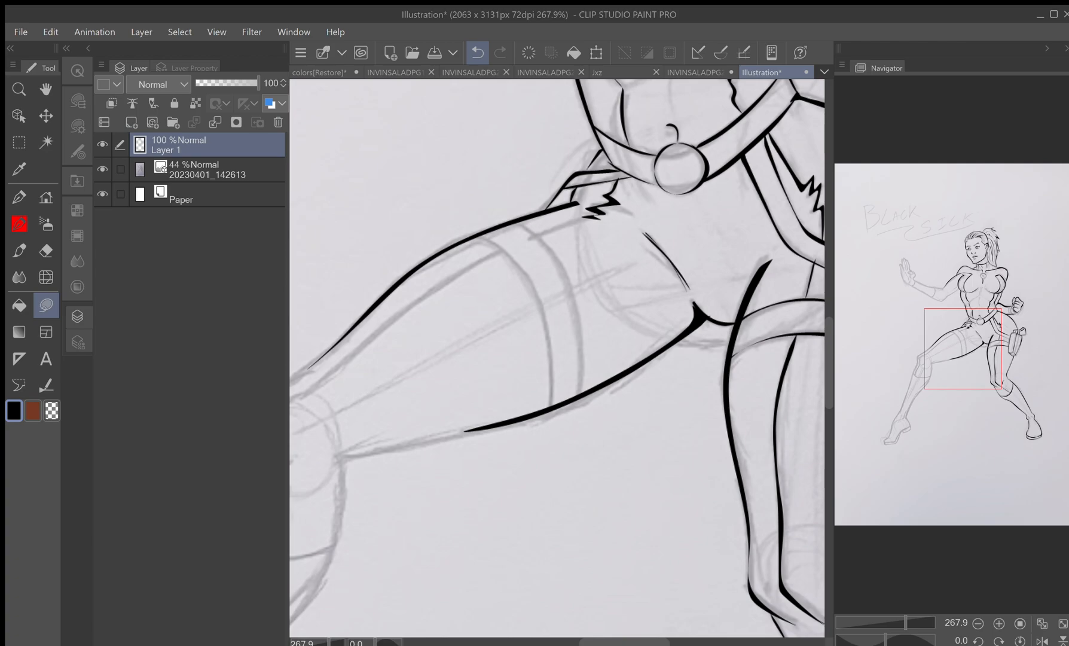
- Ink the curved thigh band and the side stripe along the upper thigh of the raised-arm-side leg
{"action": "mouse_move", "coordinate": [541, 314]}
{"action": "left_mouse_down"}
{"action": "mouse_move", "coordinate": [551, 404]}
{"action": "mouse_move", "coordinate": [548, 339]}
{"action": "mouse_move", "coordinate": [512, 256]}
{"action": "mouse_move", "coordinate": [478, 237]}
{"action": "mouse_move", "coordinate": [575, 320]}
{"action": "mouse_move", "coordinate": [579, 388]}
{"action": "mouse_move", "coordinate": [569, 276]}
{"action": "mouse_move", "coordinate": [518, 221]}
{"action": "left_mouse_up"}
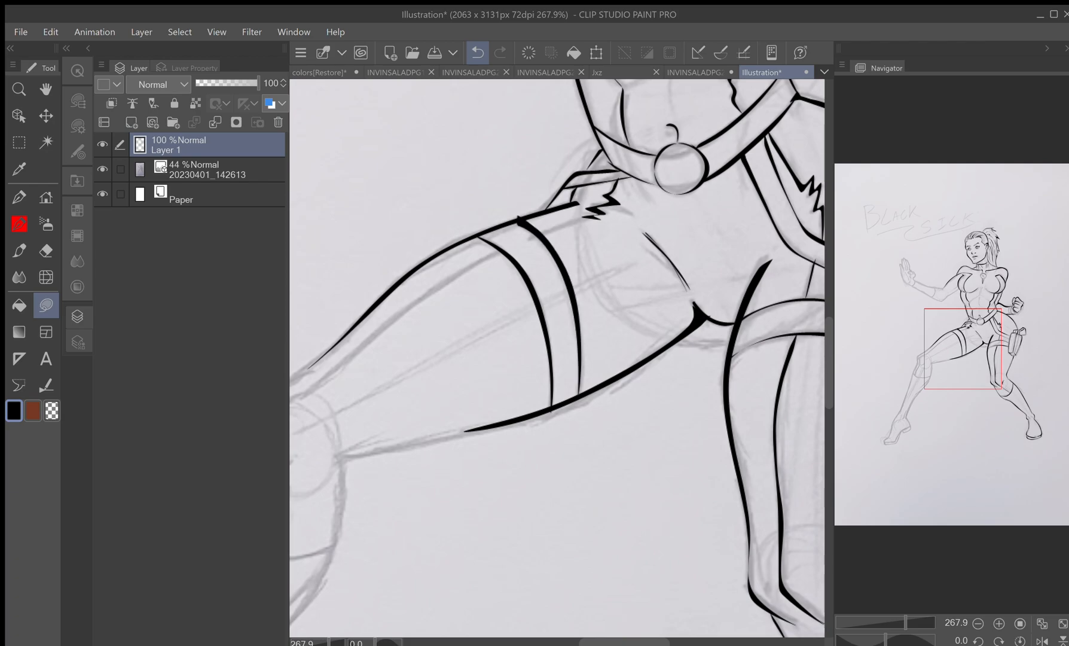
{"action": "mouse_move", "coordinate": [582, 223]}
{"action": "left_mouse_down"}
{"action": "mouse_move", "coordinate": [558, 231]}
{"action": "mouse_move", "coordinate": [593, 217]}
{"action": "left_mouse_up"}
{"action": "mouse_move", "coordinate": [496, 252]}
{"action": "left_mouse_down"}
{"action": "mouse_move", "coordinate": [312, 387]}
{"action": "mouse_move", "coordinate": [441, 279]}
{"action": "mouse_move", "coordinate": [496, 252]}
{"action": "left_mouse_up"}
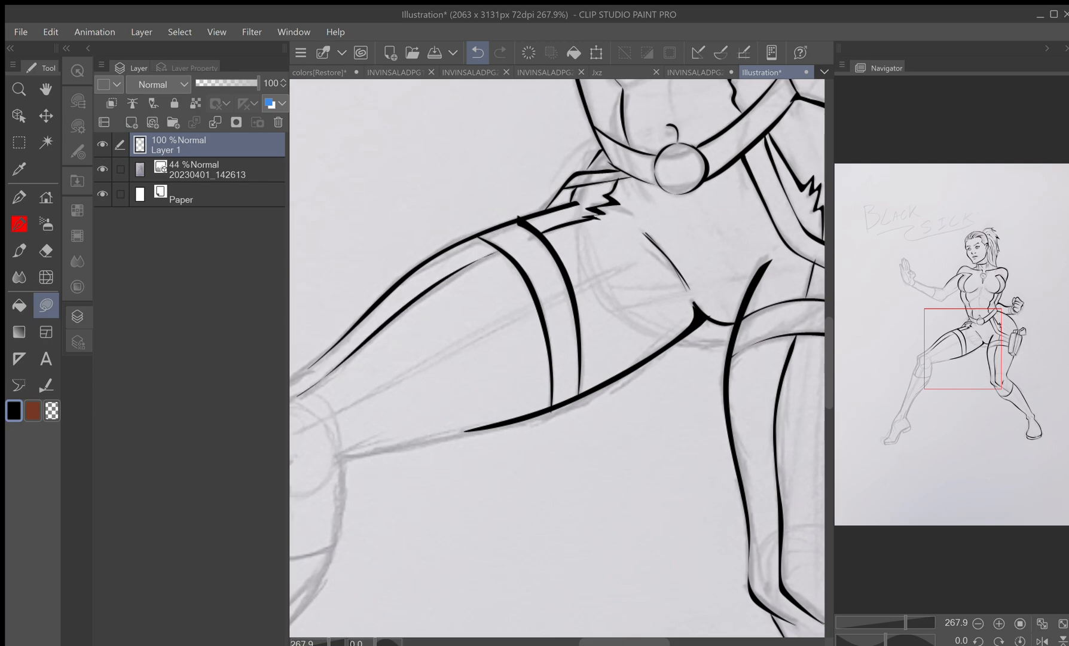
- Ink the raised-arm-side leg's knee and shin contours, underside of the thigh, kneecap mark and stripe around the knee
{"action": "left_click_drag", "start_coordinate": [433, 413], "coordinate": [683, 262]}
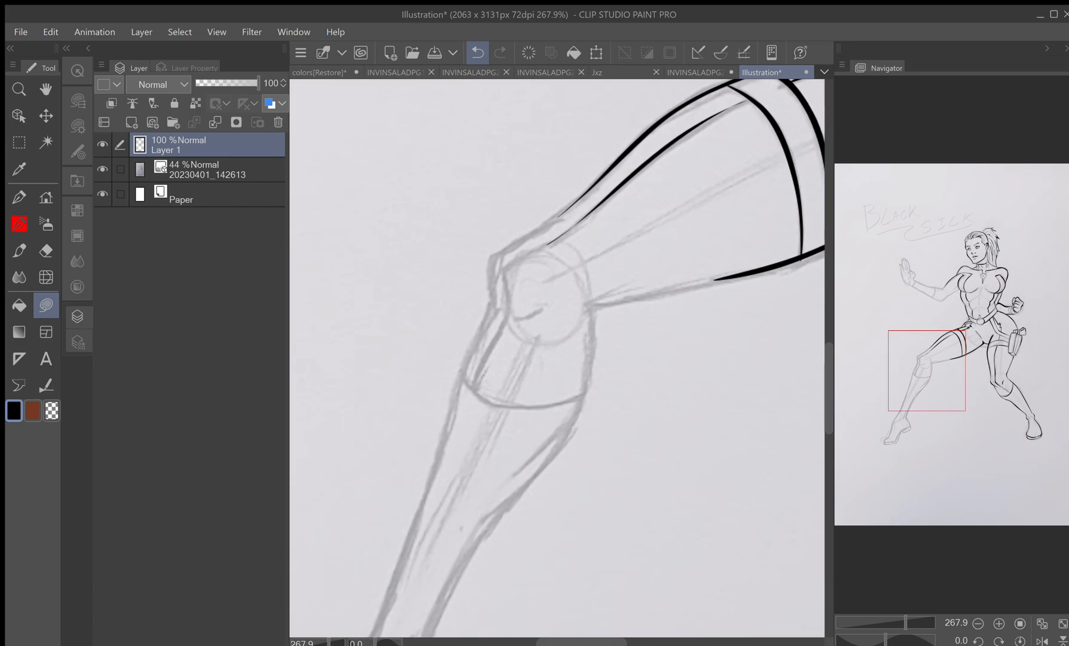
{"action": "mouse_move", "coordinate": [562, 214]}
{"action": "left_mouse_down"}
{"action": "mouse_move", "coordinate": [502, 254]}
{"action": "mouse_move", "coordinate": [489, 316]}
{"action": "mouse_move", "coordinate": [488, 273]}
{"action": "mouse_move", "coordinate": [523, 237]}
{"action": "left_mouse_up"}
{"action": "mouse_move", "coordinate": [489, 312]}
{"action": "left_mouse_down"}
{"action": "mouse_move", "coordinate": [390, 584]}
{"action": "mouse_move", "coordinate": [486, 322]}
{"action": "left_mouse_up"}
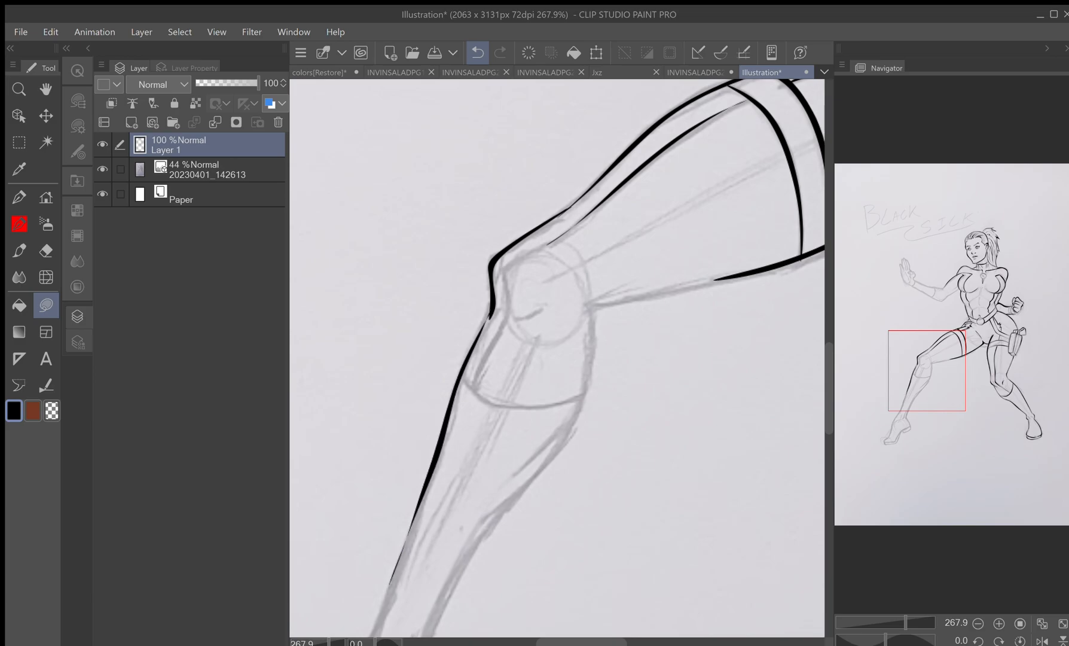
{"action": "mouse_move", "coordinate": [556, 339]}
{"action": "left_mouse_down"}
{"action": "mouse_move", "coordinate": [600, 309]}
{"action": "mouse_move", "coordinate": [722, 281]}
{"action": "mouse_move", "coordinate": [589, 308]}
{"action": "left_mouse_up"}
{"action": "left_click_drag", "start_coordinate": [513, 318], "coordinate": [545, 308]}
{"action": "mouse_move", "coordinate": [546, 245]}
{"action": "left_mouse_down"}
{"action": "mouse_move", "coordinate": [511, 263]}
{"action": "mouse_move", "coordinate": [490, 344]}
{"action": "mouse_move", "coordinate": [508, 269]}
{"action": "mouse_move", "coordinate": [585, 219]}
{"action": "left_mouse_up"}
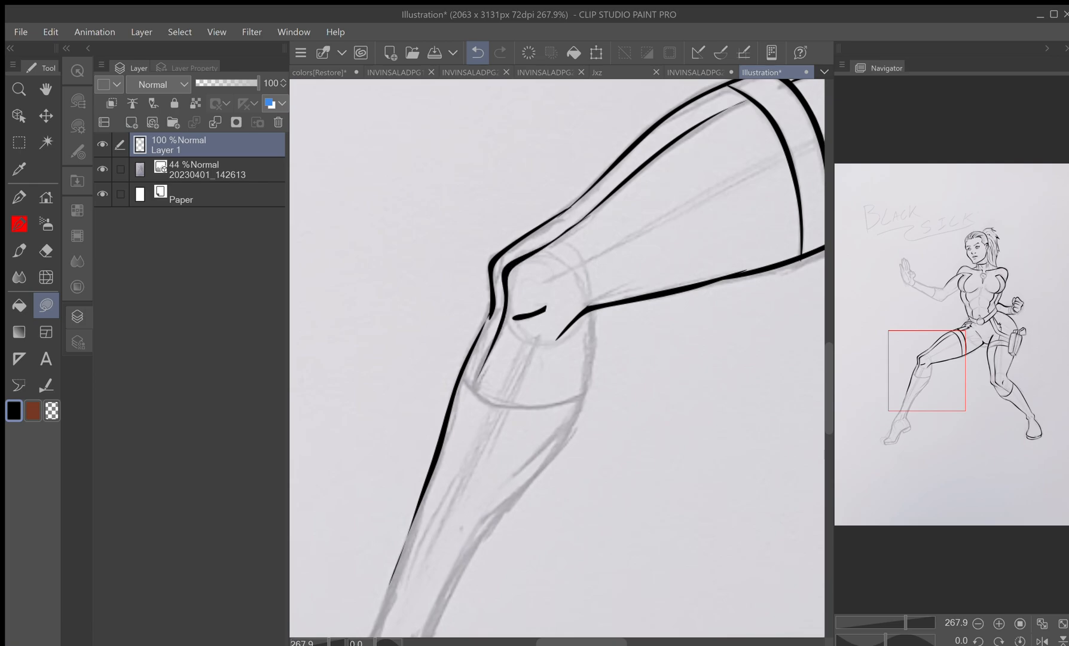
- Ink the back contour of the raised-arm-side calf down to the ankle and continue the shin line toward the foot
{"action": "left_click_drag", "start_coordinate": [556, 419], "coordinate": [576, 283]}
{"action": "mouse_move", "coordinate": [610, 202]}
{"action": "left_mouse_down"}
{"action": "mouse_move", "coordinate": [598, 277]}
{"action": "mouse_move", "coordinate": [506, 391]}
{"action": "mouse_move", "coordinate": [599, 274]}
{"action": "mouse_move", "coordinate": [609, 202]}
{"action": "left_mouse_up"}
{"action": "mouse_move", "coordinate": [507, 392]}
{"action": "left_mouse_down"}
{"action": "mouse_move", "coordinate": [434, 555]}
{"action": "mouse_move", "coordinate": [467, 460]}
{"action": "mouse_move", "coordinate": [520, 383]}
{"action": "mouse_move", "coordinate": [506, 392]}
{"action": "left_mouse_up"}
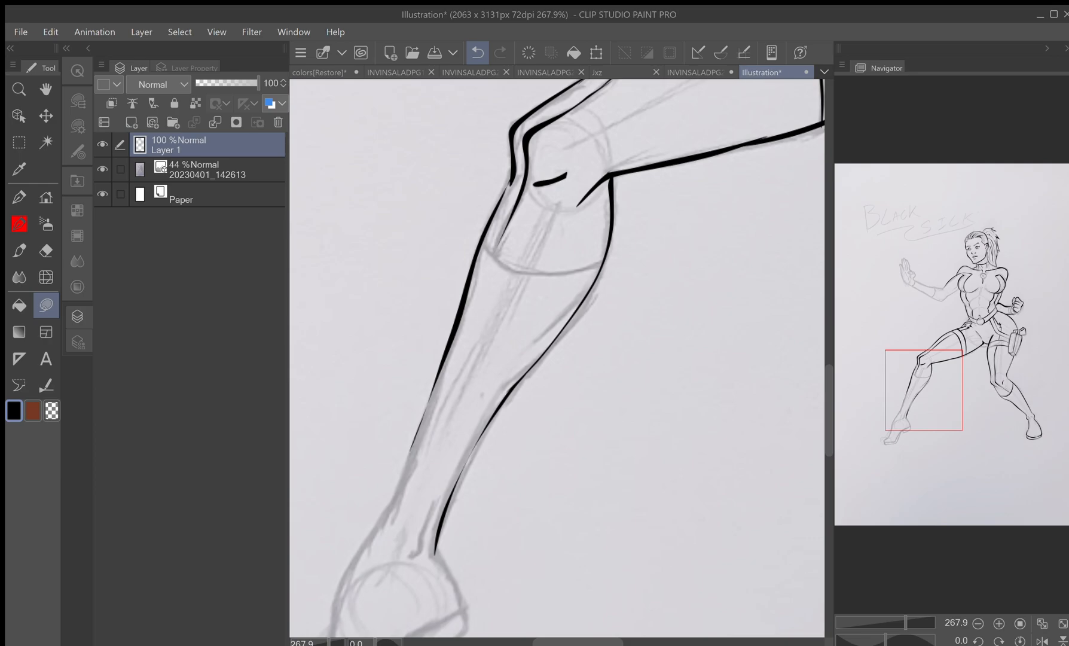
{"action": "mouse_move", "coordinate": [482, 434]}
{"action": "left_mouse_down"}
{"action": "mouse_move", "coordinate": [441, 515]}
{"action": "mouse_move", "coordinate": [478, 439]}
{"action": "left_mouse_up"}
{"action": "mouse_move", "coordinate": [434, 383]}
{"action": "left_mouse_down"}
{"action": "mouse_move", "coordinate": [333, 603]}
{"action": "mouse_move", "coordinate": [400, 496]}
{"action": "mouse_move", "coordinate": [439, 376]}
{"action": "left_mouse_up"}
- Ink the raised-arm-side foot's front contour to the toe, the ankle tendon line, and the heel with its block
{"action": "left_click_drag", "start_coordinate": [556, 358], "coordinate": [659, 172]}
{"action": "mouse_move", "coordinate": [433, 440]}
{"action": "left_mouse_down"}
{"action": "mouse_move", "coordinate": [383, 541]}
{"action": "mouse_move", "coordinate": [391, 547]}
{"action": "mouse_move", "coordinate": [434, 442]}
{"action": "left_mouse_up"}
{"action": "mouse_move", "coordinate": [535, 367]}
{"action": "left_mouse_down"}
{"action": "mouse_move", "coordinate": [561, 429]}
{"action": "mouse_move", "coordinate": [537, 368]}
{"action": "left_mouse_up"}
{"action": "mouse_move", "coordinate": [533, 325]}
{"action": "left_mouse_down"}
{"action": "mouse_move", "coordinate": [518, 372]}
{"action": "mouse_move", "coordinate": [531, 327]}
{"action": "left_mouse_up"}
{"action": "mouse_move", "coordinate": [567, 441]}
{"action": "left_mouse_down"}
{"action": "mouse_move", "coordinate": [521, 468]}
{"action": "mouse_move", "coordinate": [565, 432]}
{"action": "left_mouse_up"}
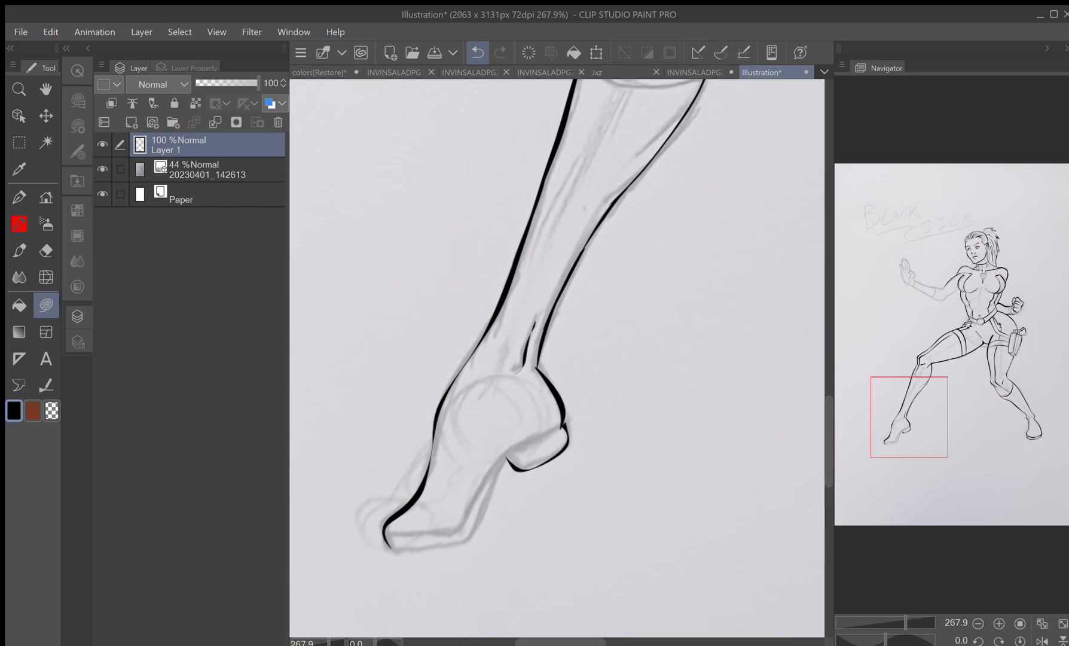
- Ink the arch and sole edges of the raised-arm-side foot, and the curved boot top below the knee
{"action": "mouse_move", "coordinate": [505, 461]}
{"action": "left_mouse_down"}
{"action": "mouse_move", "coordinate": [481, 511]}
{"action": "mouse_move", "coordinate": [419, 551]}
{"action": "mouse_move", "coordinate": [476, 520]}
{"action": "mouse_move", "coordinate": [505, 462]}
{"action": "left_mouse_up"}
{"action": "mouse_move", "coordinate": [388, 534]}
{"action": "left_mouse_down"}
{"action": "mouse_move", "coordinate": [470, 511]}
{"action": "mouse_move", "coordinate": [526, 442]}
{"action": "mouse_move", "coordinate": [563, 425]}
{"action": "mouse_move", "coordinate": [437, 537]}
{"action": "mouse_move", "coordinate": [387, 538]}
{"action": "left_mouse_up"}
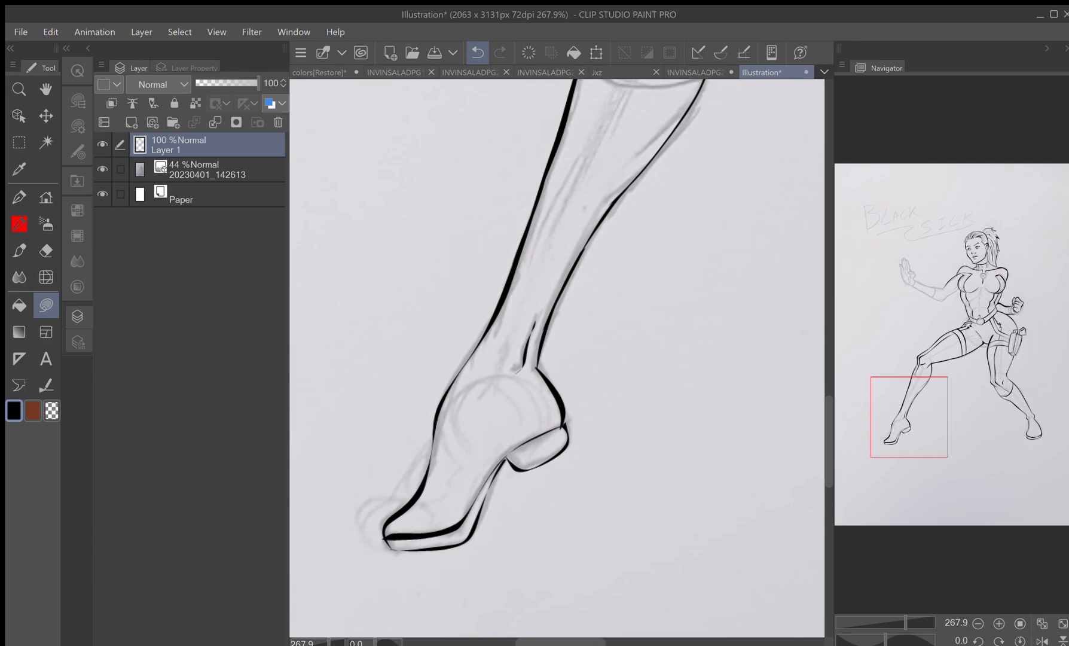
{"action": "left_click_drag", "start_coordinate": [909, 416], "coordinate": [943, 367]}
{"action": "mouse_move", "coordinate": [460, 417]}
{"action": "left_mouse_down"}
{"action": "mouse_move", "coordinate": [423, 427]}
{"action": "mouse_move", "coordinate": [341, 395]}
{"action": "mouse_move", "coordinate": [412, 431]}
{"action": "mouse_move", "coordinate": [460, 418]}
{"action": "left_mouse_up"}
- Ink two short tapered sternum lines between the breasts and the upper abdominal center line
{"action": "left_click_drag", "start_coordinate": [943, 368], "coordinate": [980, 310]}
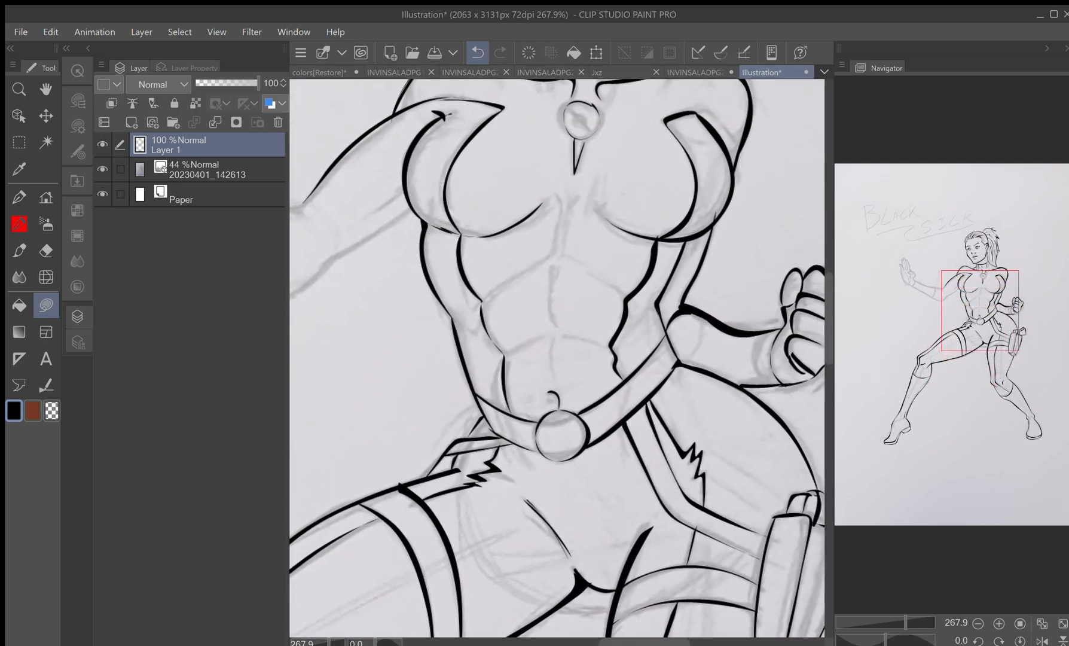
{"action": "mouse_move", "coordinate": [560, 196]}
{"action": "left_mouse_down"}
{"action": "mouse_move", "coordinate": [556, 254]}
{"action": "mouse_move", "coordinate": [559, 194]}
{"action": "mouse_move", "coordinate": [564, 253]}
{"action": "mouse_move", "coordinate": [576, 195]}
{"action": "left_mouse_up"}
{"action": "mouse_move", "coordinate": [553, 268]}
{"action": "left_mouse_down"}
{"action": "mouse_move", "coordinate": [547, 329]}
{"action": "mouse_move", "coordinate": [554, 266]}
{"action": "left_mouse_up"}
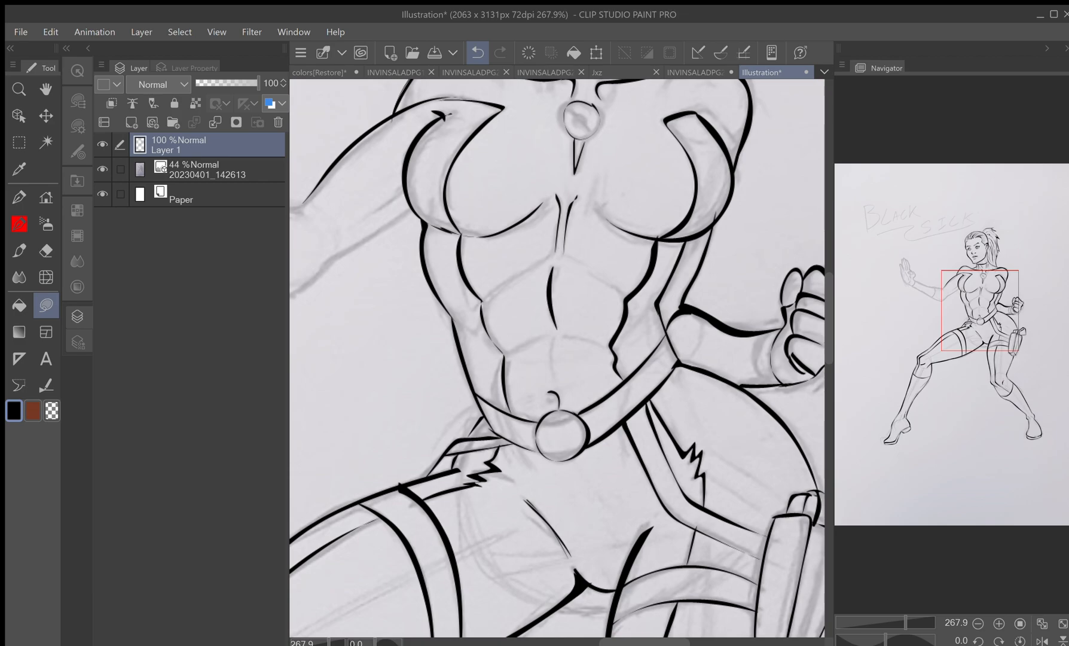
- Ink the curved abdominal muscle lines on both sides of the center line, from the rib arch down to the lower abs
{"action": "mouse_move", "coordinate": [554, 351]}
{"action": "left_mouse_down"}
{"action": "mouse_move", "coordinate": [552, 386]}
{"action": "mouse_move", "coordinate": [554, 352]}
{"action": "mouse_move", "coordinate": [530, 339]}
{"action": "mouse_move", "coordinate": [602, 348]}
{"action": "left_mouse_up"}
{"action": "left_click_drag", "start_coordinate": [534, 264], "coordinate": [491, 292]}
{"action": "left_click_drag", "start_coordinate": [587, 271], "coordinate": [620, 295]}
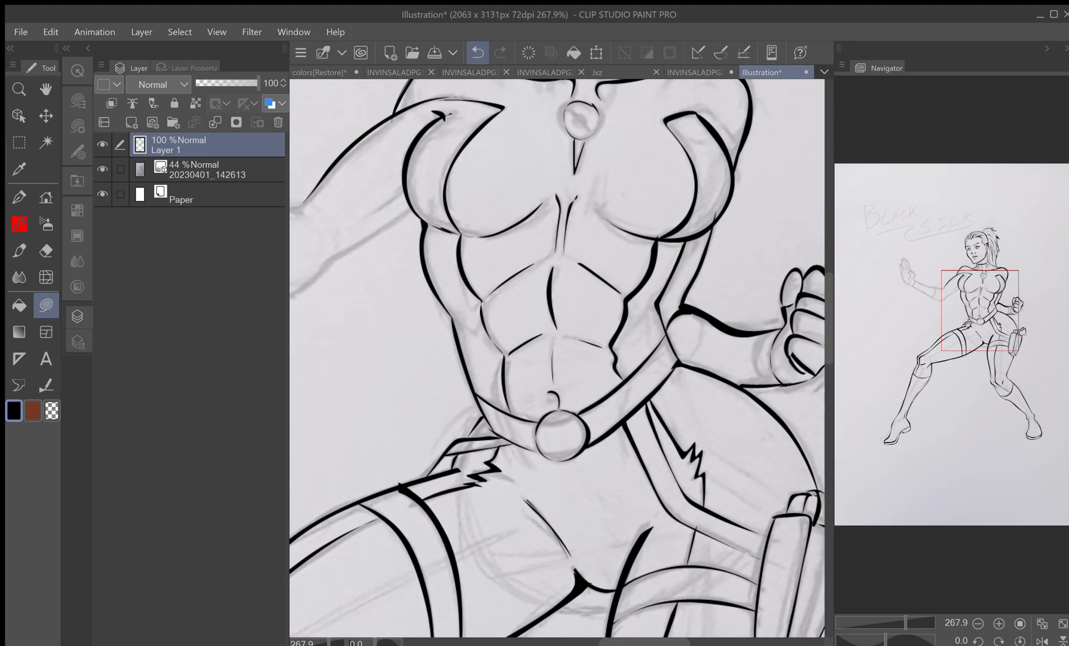
{"action": "left_click_drag", "start_coordinate": [621, 334], "coordinate": [551, 327]}
{"action": "left_click_drag", "start_coordinate": [689, 330], "coordinate": [679, 378]}
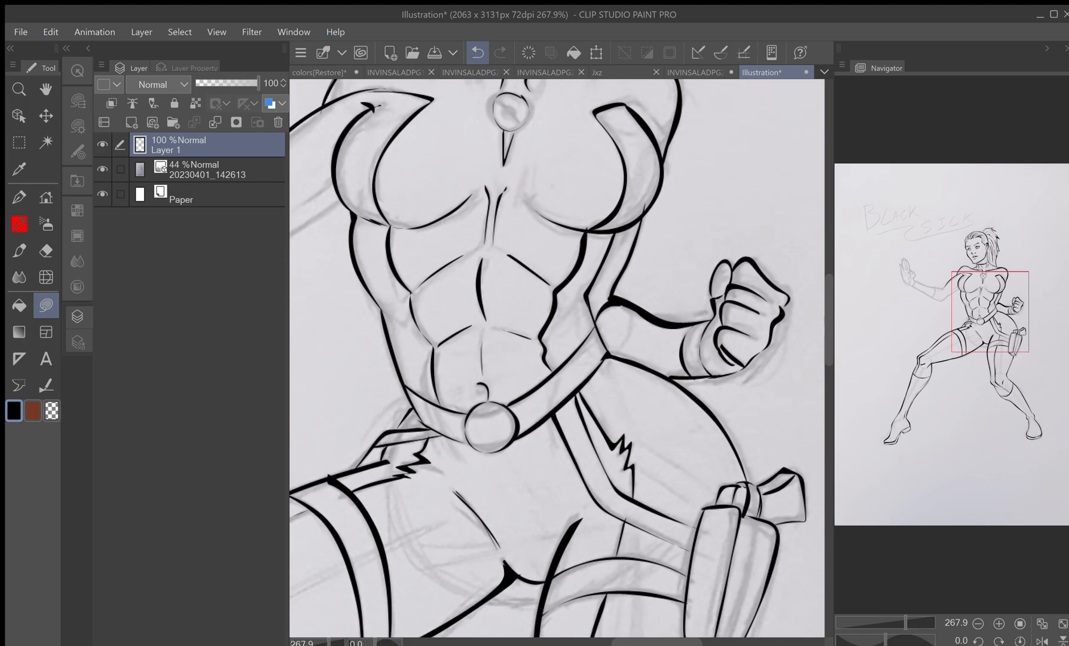
- Ink the raised arm from the upper arm's underside along both forearm contours, including the curved bands near elbow and wrist
{"action": "left_click_drag", "start_coordinate": [419, 287], "coordinate": [781, 379]}
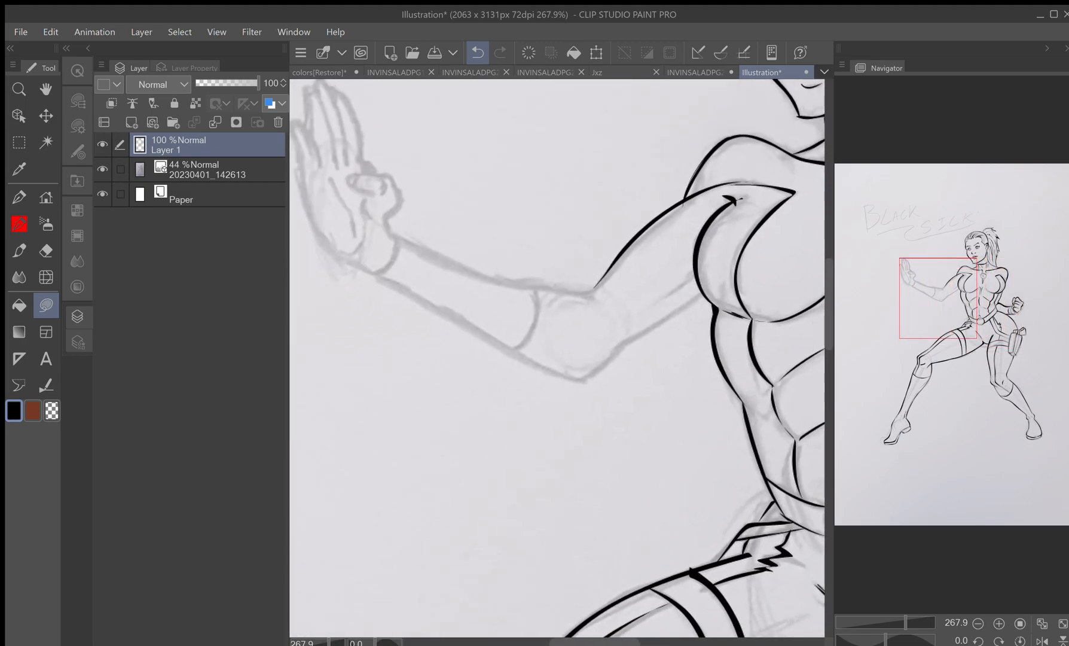
{"action": "mouse_move", "coordinate": [698, 294]}
{"action": "left_mouse_down"}
{"action": "mouse_move", "coordinate": [600, 368]}
{"action": "mouse_move", "coordinate": [698, 295]}
{"action": "mouse_move", "coordinate": [661, 301]}
{"action": "mouse_move", "coordinate": [693, 275]}
{"action": "left_mouse_up"}
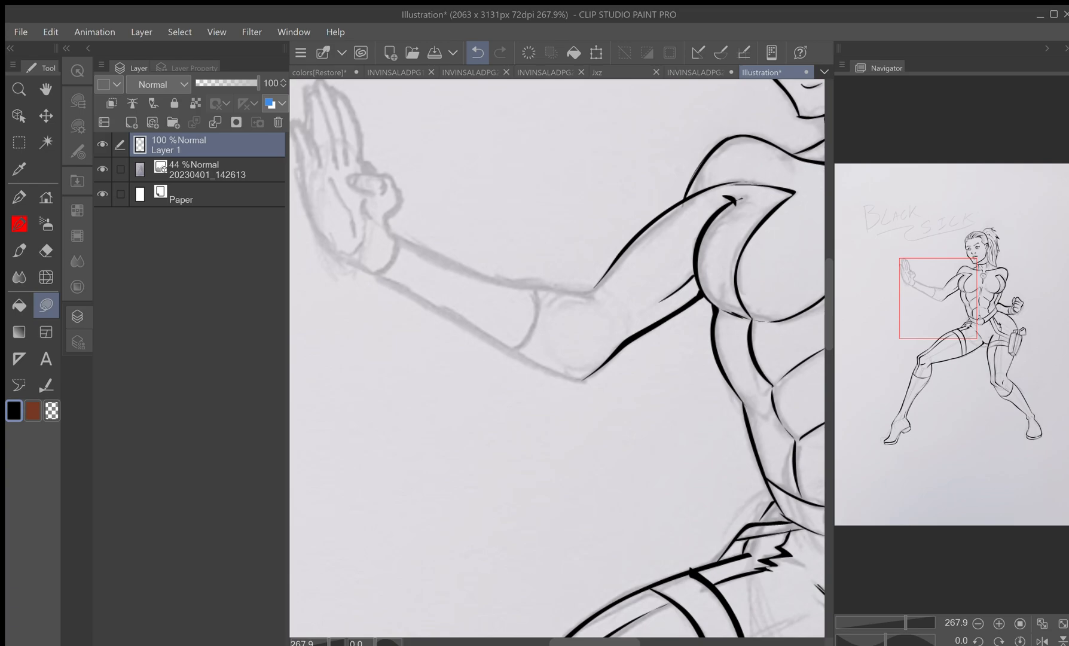
{"action": "mouse_move", "coordinate": [387, 216]}
{"action": "left_mouse_down"}
{"action": "mouse_move", "coordinate": [441, 259]}
{"action": "mouse_move", "coordinate": [599, 299]}
{"action": "mouse_move", "coordinate": [479, 278]}
{"action": "mouse_move", "coordinate": [408, 246]}
{"action": "mouse_move", "coordinate": [386, 219]}
{"action": "left_mouse_up"}
{"action": "mouse_move", "coordinate": [344, 260]}
{"action": "left_mouse_down"}
{"action": "mouse_move", "coordinate": [554, 375]}
{"action": "mouse_move", "coordinate": [337, 255]}
{"action": "left_mouse_up"}
{"action": "mouse_move", "coordinate": [536, 293]}
{"action": "left_mouse_down"}
{"action": "mouse_move", "coordinate": [533, 329]}
{"action": "mouse_move", "coordinate": [536, 293]}
{"action": "mouse_move", "coordinate": [513, 348]}
{"action": "mouse_move", "coordinate": [536, 290]}
{"action": "left_mouse_up"}
{"action": "key", "text": "ctrl+z"}
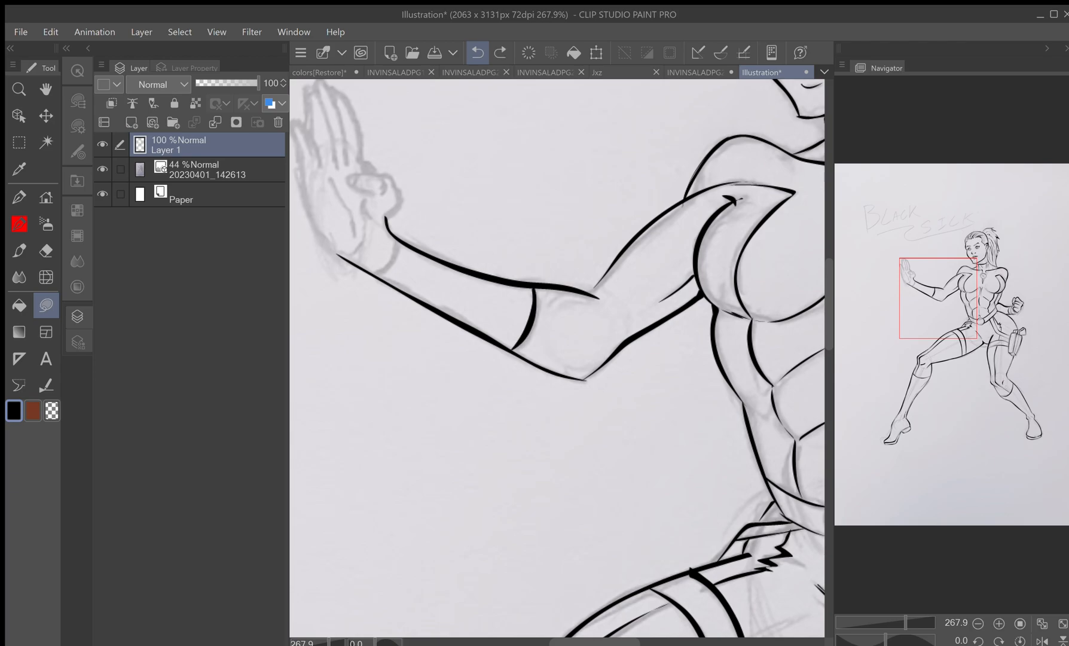
{"action": "left_click_drag", "start_coordinate": [377, 274], "coordinate": [397, 239]}
- Try practice S, C and straight tapered strokes with varied line weight in the empty area above the raised forearm, undoing them
{"action": "mouse_move", "coordinate": [587, 126]}
{"action": "left_mouse_down"}
{"action": "mouse_move", "coordinate": [573, 196]}
{"action": "mouse_move", "coordinate": [590, 206]}
{"action": "mouse_move", "coordinate": [579, 139]}
{"action": "mouse_move", "coordinate": [621, 141]}
{"action": "mouse_move", "coordinate": [548, 124]}
{"action": "mouse_move", "coordinate": [500, 237]}
{"action": "left_mouse_up"}
{"action": "key", "text": "ctrl+z"}
{"action": "mouse_move", "coordinate": [520, 189]}
{"action": "left_mouse_down"}
{"action": "mouse_move", "coordinate": [587, 132]}
{"action": "mouse_move", "coordinate": [538, 149]}
{"action": "mouse_move", "coordinate": [581, 172]}
{"action": "mouse_move", "coordinate": [596, 209]}
{"action": "left_mouse_up"}
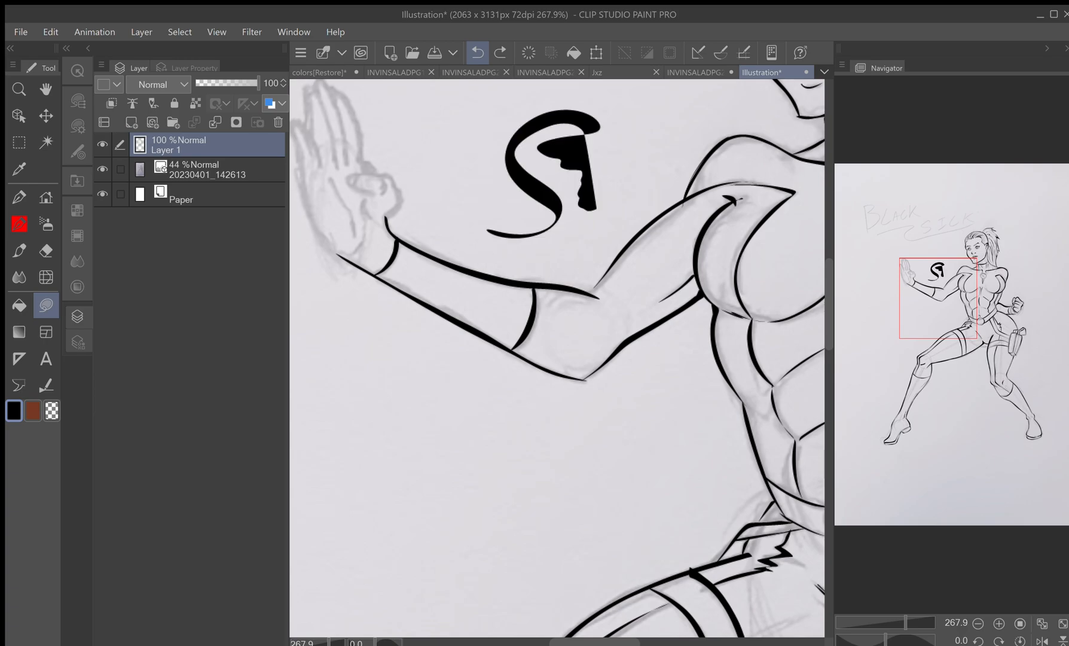
{"action": "key", "text": "ctrl+z"}
{"action": "mouse_move", "coordinate": [609, 116]}
{"action": "left_mouse_down"}
{"action": "mouse_move", "coordinate": [537, 232]}
{"action": "mouse_move", "coordinate": [574, 206]}
{"action": "mouse_move", "coordinate": [597, 117]}
{"action": "left_mouse_up"}
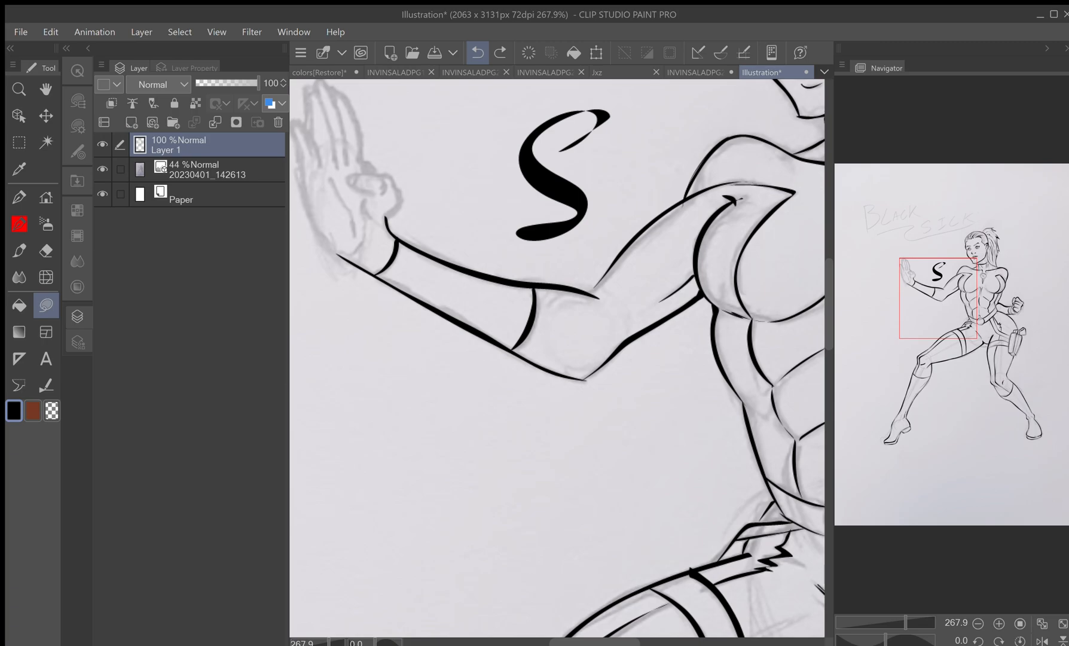
{"action": "key", "text": "ctrl+z"}
{"action": "mouse_move", "coordinate": [616, 127]}
{"action": "left_mouse_down"}
{"action": "mouse_move", "coordinate": [526, 210]}
{"action": "mouse_move", "coordinate": [491, 224]}
{"action": "mouse_move", "coordinate": [591, 99]}
{"action": "mouse_move", "coordinate": [621, 152]}
{"action": "mouse_move", "coordinate": [609, 163]}
{"action": "left_mouse_up"}
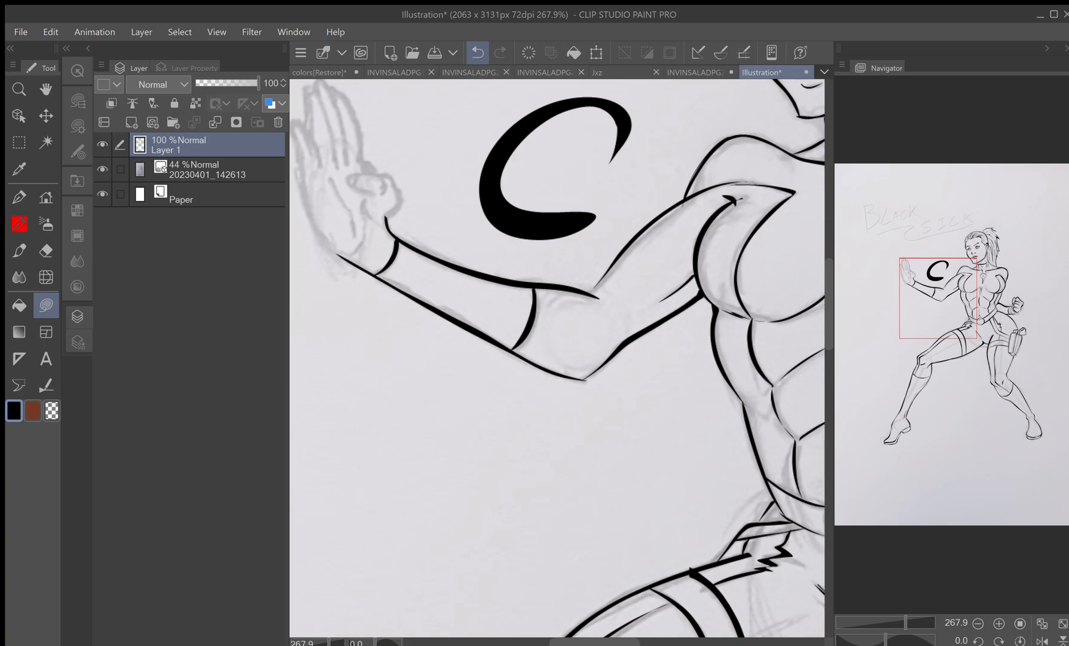
{"action": "key", "text": "ctrl+z"}
{"action": "left_click_drag", "start_coordinate": [507, 207], "coordinate": [484, 230]}
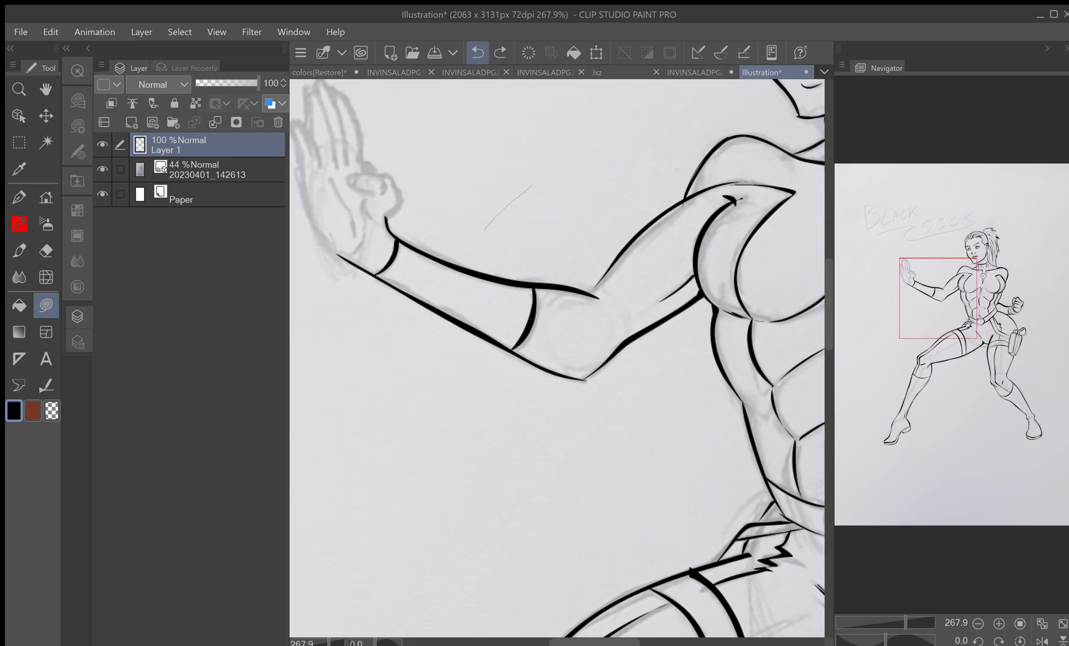
{"action": "mouse_move", "coordinate": [553, 167]}
{"action": "left_mouse_down"}
{"action": "mouse_move", "coordinate": [489, 223]}
{"action": "mouse_move", "coordinate": [574, 165]}
{"action": "mouse_move", "coordinate": [509, 223]}
{"action": "left_mouse_up"}
{"action": "key", "text": "ctrl+z"}
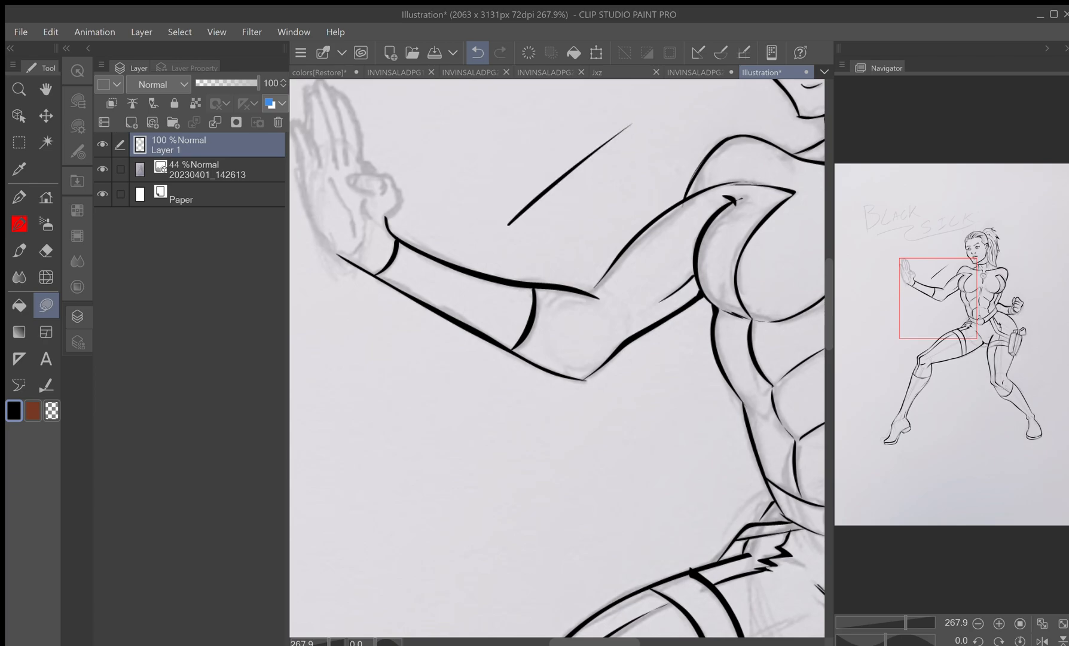
{"action": "key", "text": "ctrl+z"}
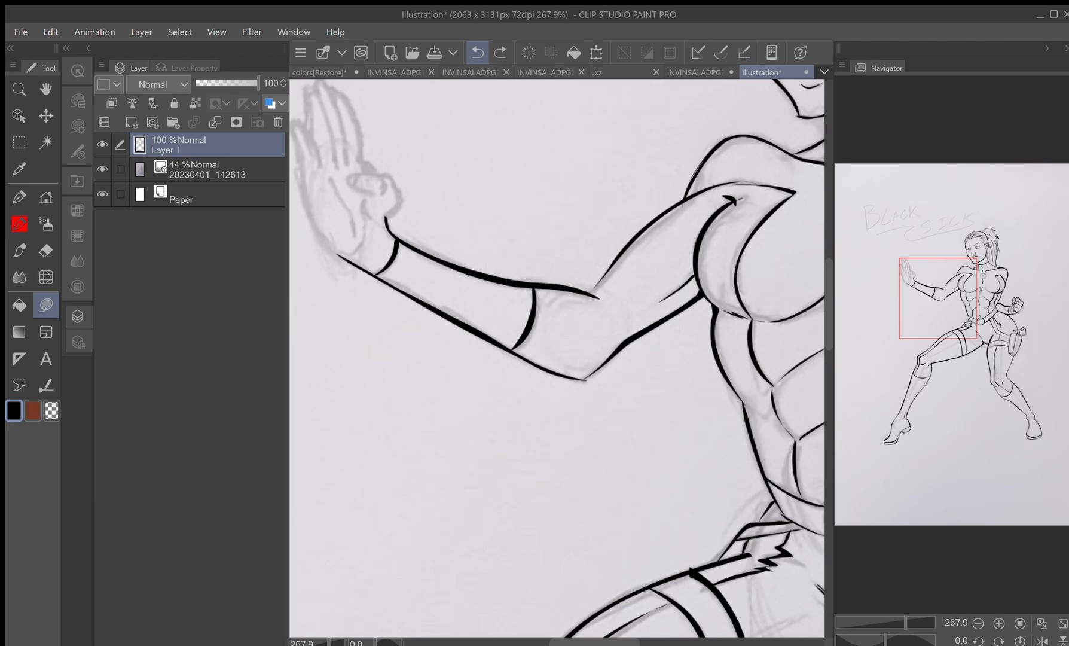
- Ink the raised hand's outer palm edge, finger outlines and thumb
{"action": "left_click_drag", "start_coordinate": [514, 335], "coordinate": [602, 377]}
{"action": "mouse_move", "coordinate": [422, 293]}
{"action": "left_mouse_down"}
{"action": "mouse_move", "coordinate": [393, 242]}
{"action": "mouse_move", "coordinate": [383, 182]}
{"action": "mouse_move", "coordinate": [395, 179]}
{"action": "mouse_move", "coordinate": [380, 166]}
{"action": "mouse_move", "coordinate": [402, 263]}
{"action": "mouse_move", "coordinate": [429, 297]}
{"action": "left_mouse_up"}
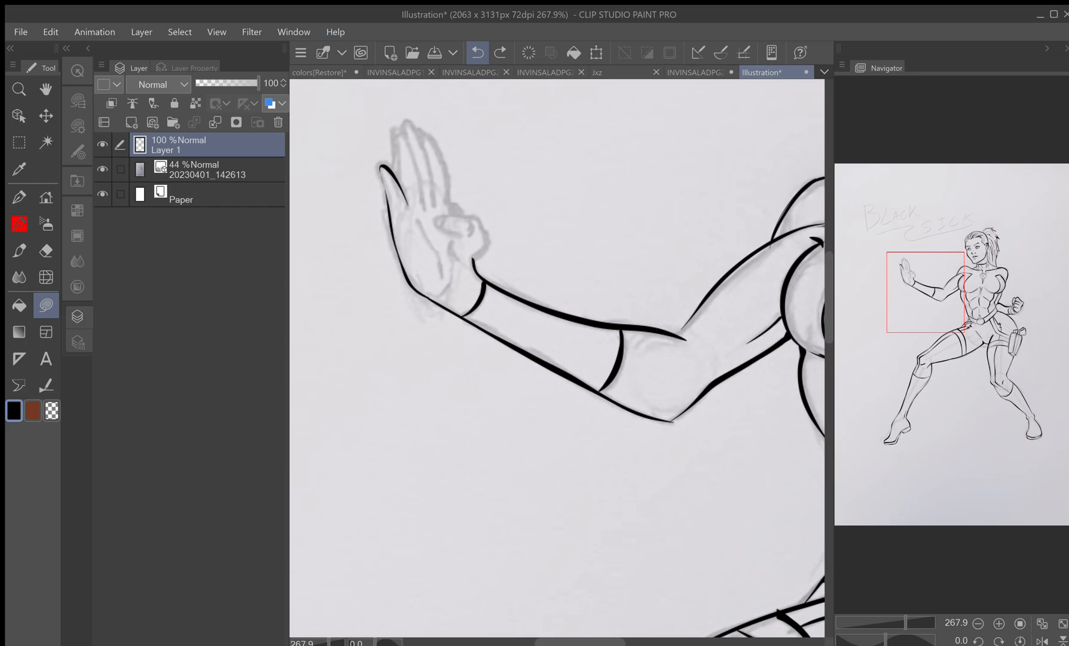
{"action": "left_click_drag", "start_coordinate": [381, 169], "coordinate": [388, 199]}
{"action": "mouse_move", "coordinate": [401, 135]}
{"action": "left_mouse_down"}
{"action": "mouse_move", "coordinate": [404, 120]}
{"action": "mouse_move", "coordinate": [449, 190]}
{"action": "mouse_move", "coordinate": [432, 145]}
{"action": "mouse_move", "coordinate": [425, 150]}
{"action": "left_mouse_up"}
{"action": "left_click_drag", "start_coordinate": [443, 167], "coordinate": [449, 197]}
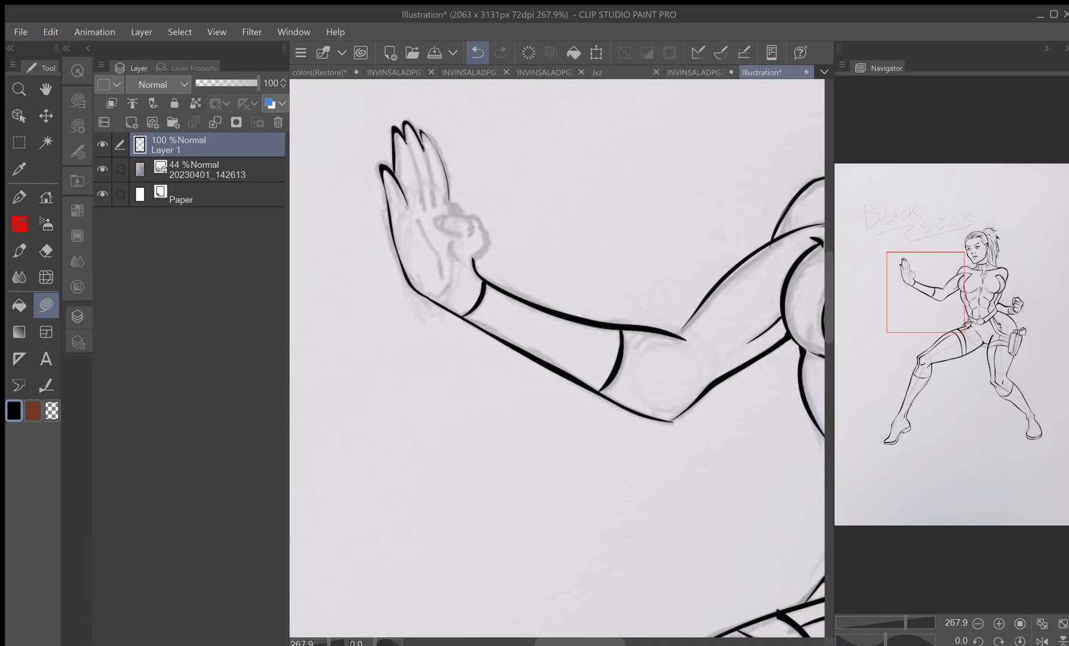
{"action": "mouse_move", "coordinate": [429, 136]}
{"action": "left_mouse_down"}
{"action": "mouse_move", "coordinate": [438, 152]}
{"action": "mouse_move", "coordinate": [424, 207]}
{"action": "mouse_move", "coordinate": [415, 166]}
{"action": "mouse_move", "coordinate": [432, 200]}
{"action": "mouse_move", "coordinate": [464, 214]}
{"action": "left_mouse_up"}
{"action": "mouse_move", "coordinate": [483, 257]}
{"action": "left_mouse_down"}
{"action": "mouse_move", "coordinate": [482, 222]}
{"action": "mouse_move", "coordinate": [439, 215]}
{"action": "mouse_move", "coordinate": [458, 220]}
{"action": "mouse_move", "coordinate": [474, 259]}
{"action": "mouse_move", "coordinate": [460, 263]}
{"action": "mouse_move", "coordinate": [418, 219]}
{"action": "left_mouse_up"}
- Ink small accent lines on the neck and beneath the jaw
{"action": "left_click_drag", "start_coordinate": [771, 281], "coordinate": [347, 430]}
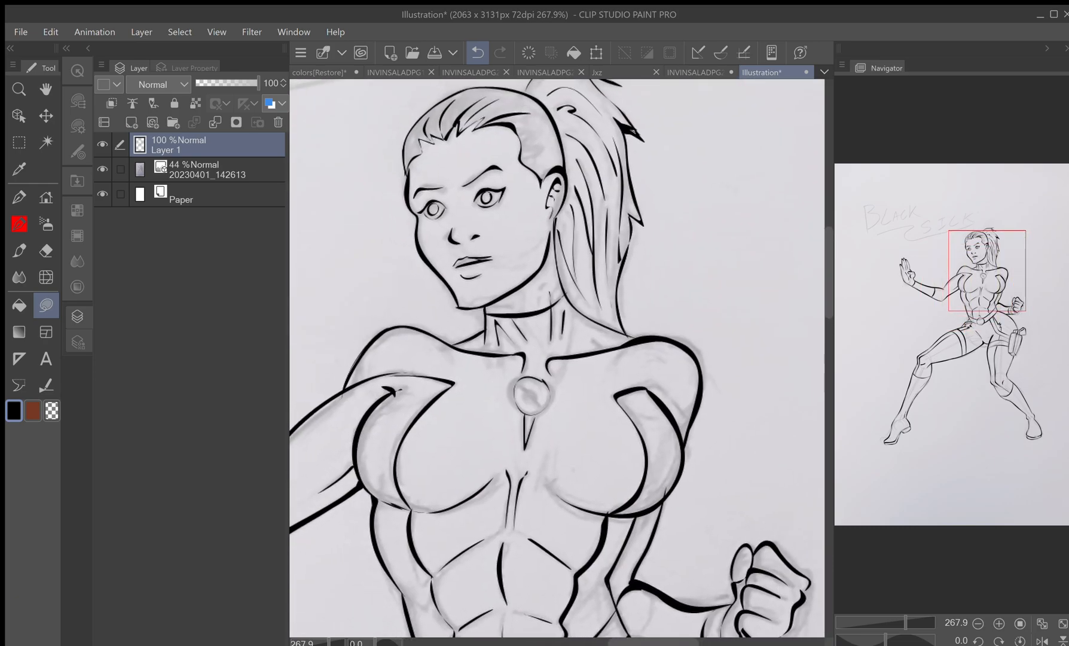
{"action": "left_click_drag", "start_coordinate": [598, 346], "coordinate": [586, 335]}
{"action": "mouse_move", "coordinate": [490, 344]}
{"action": "left_mouse_down"}
{"action": "mouse_move", "coordinate": [476, 351]}
{"action": "mouse_move", "coordinate": [489, 345]}
{"action": "left_mouse_up"}
{"action": "mouse_move", "coordinate": [493, 306]}
{"action": "left_mouse_down"}
{"action": "mouse_move", "coordinate": [514, 307]}
{"action": "mouse_move", "coordinate": [494, 304]}
{"action": "mouse_move", "coordinate": [527, 291]}
{"action": "left_mouse_up"}
- Lower the 20230401_142613 sketch layer's opacity to 0% and add a new layer between it and the line art
{"action": "left_click", "coordinate": [896, 622]}
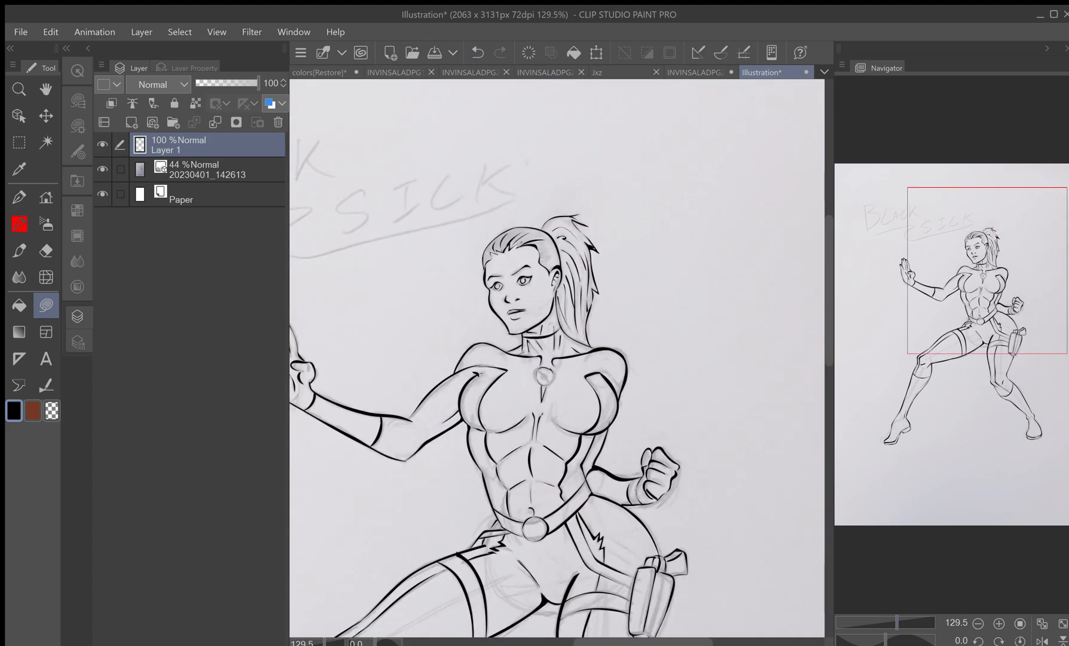
{"action": "left_click", "coordinate": [893, 622]}
{"action": "left_click_drag", "start_coordinate": [987, 270], "coordinate": [964, 337]}
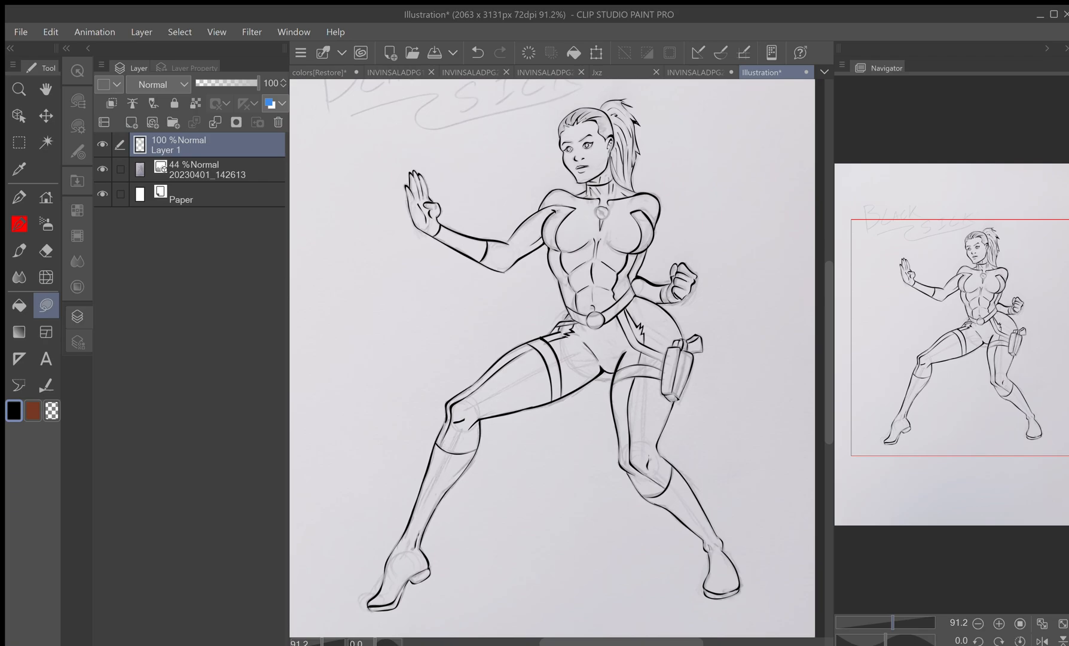
{"action": "left_click", "coordinate": [206, 170]}
{"action": "left_click_drag", "start_coordinate": [223, 84], "coordinate": [194, 83]}
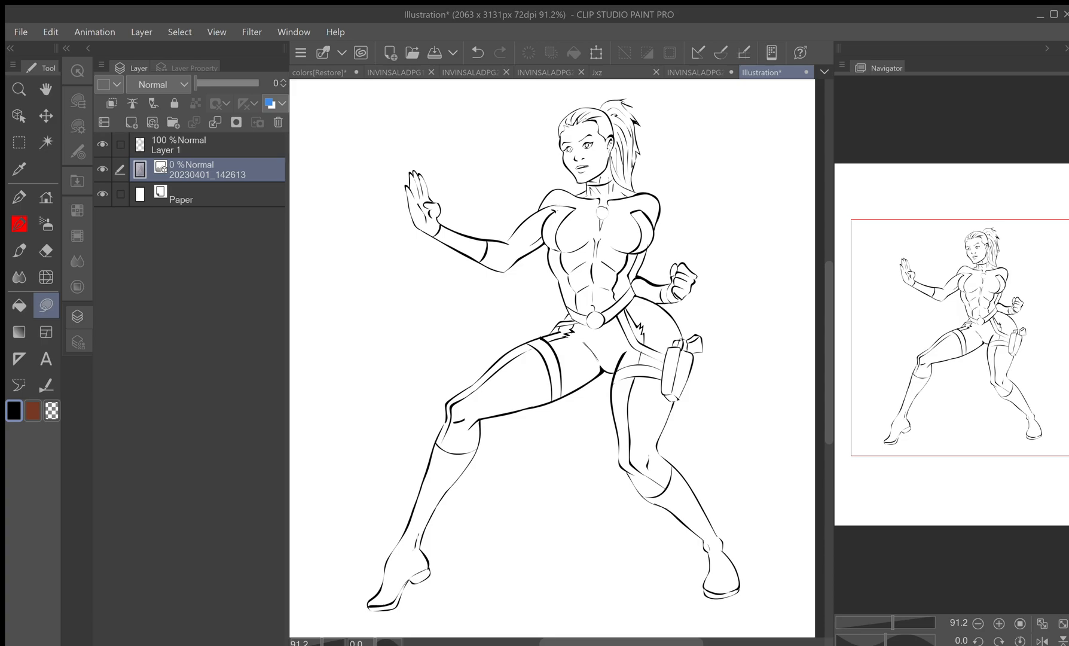
{"action": "left_click", "coordinate": [130, 122]}
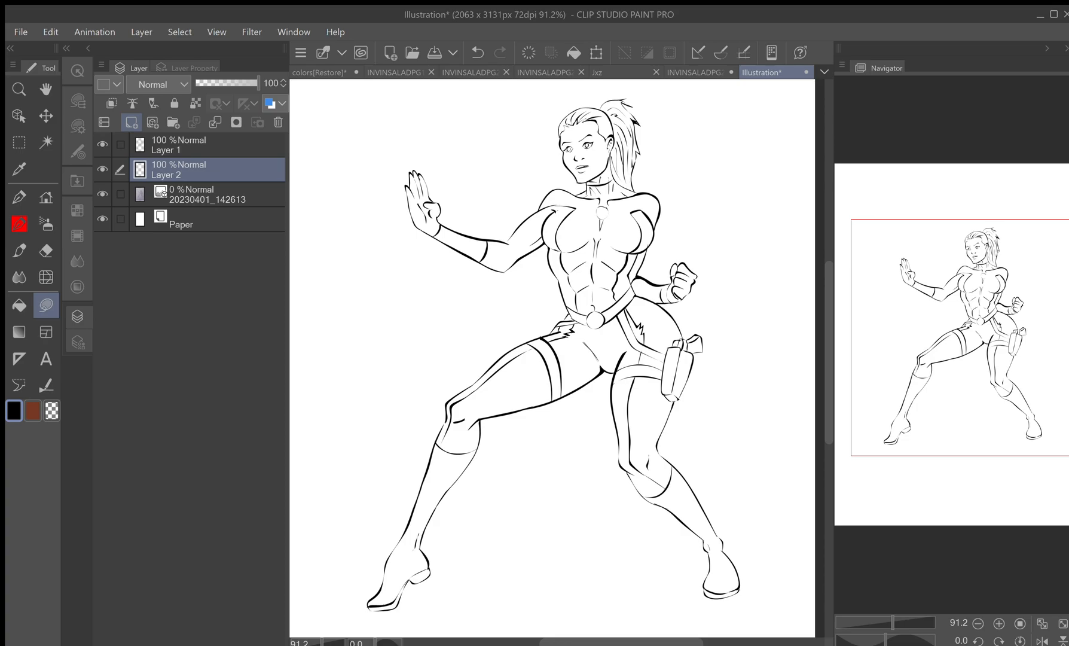
- Fill the torso's center panel with black and erase textured highlights on the chest with the 19) LP Dry Hairy 2 eraser
{"action": "left_click", "coordinate": [19, 305]}
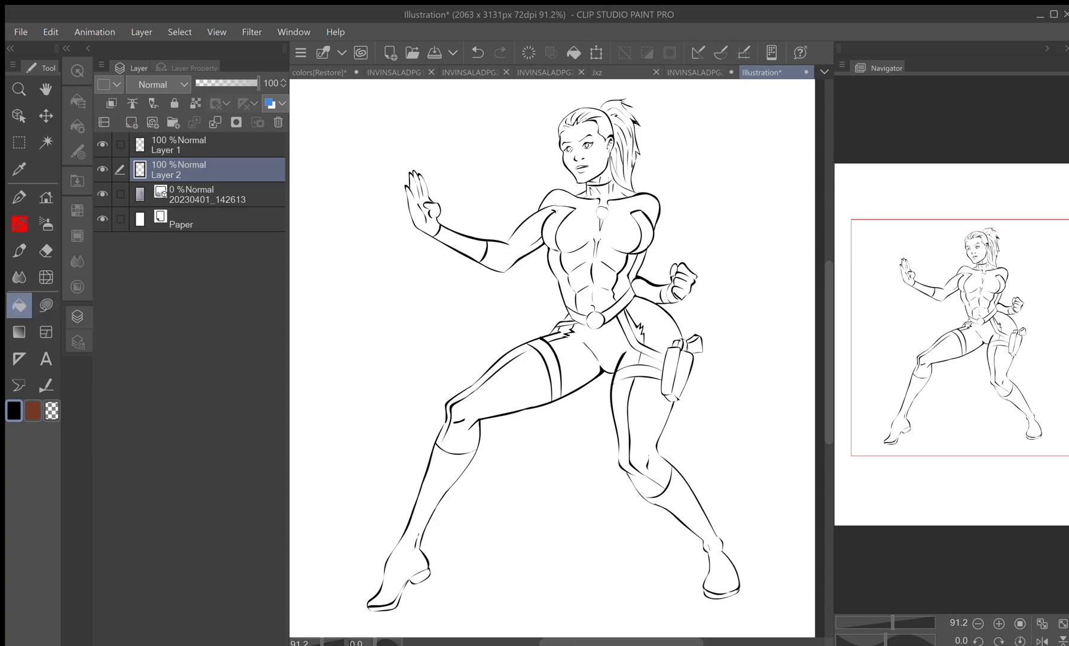
{"action": "left_click", "coordinate": [580, 225]}
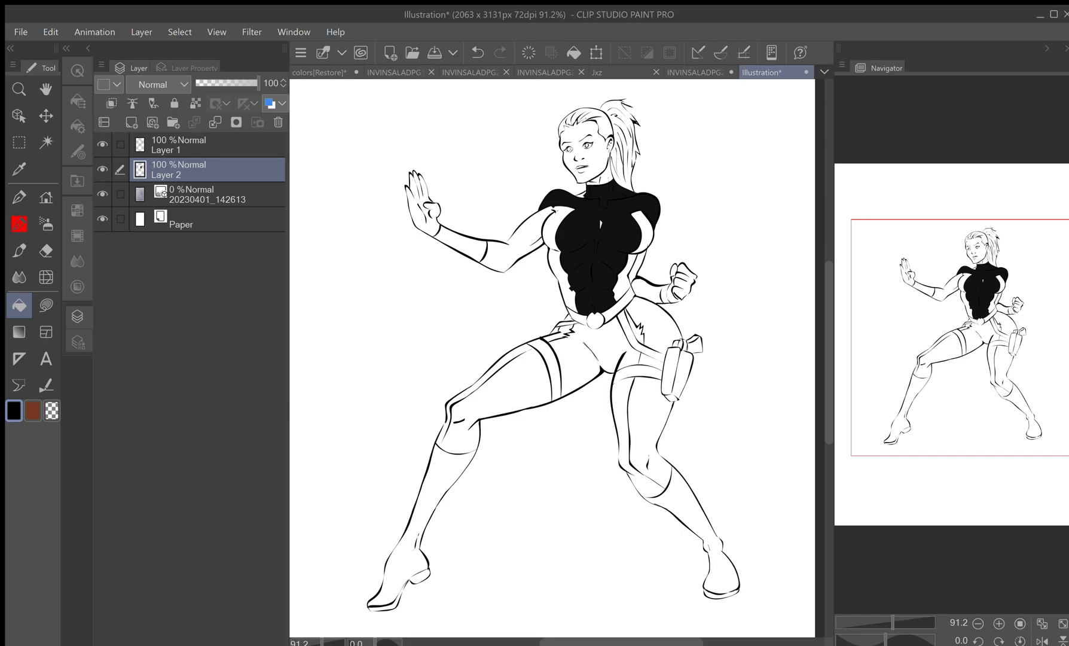
{"action": "key", "text": "e"}
{"action": "left_click", "coordinate": [237, 191]}
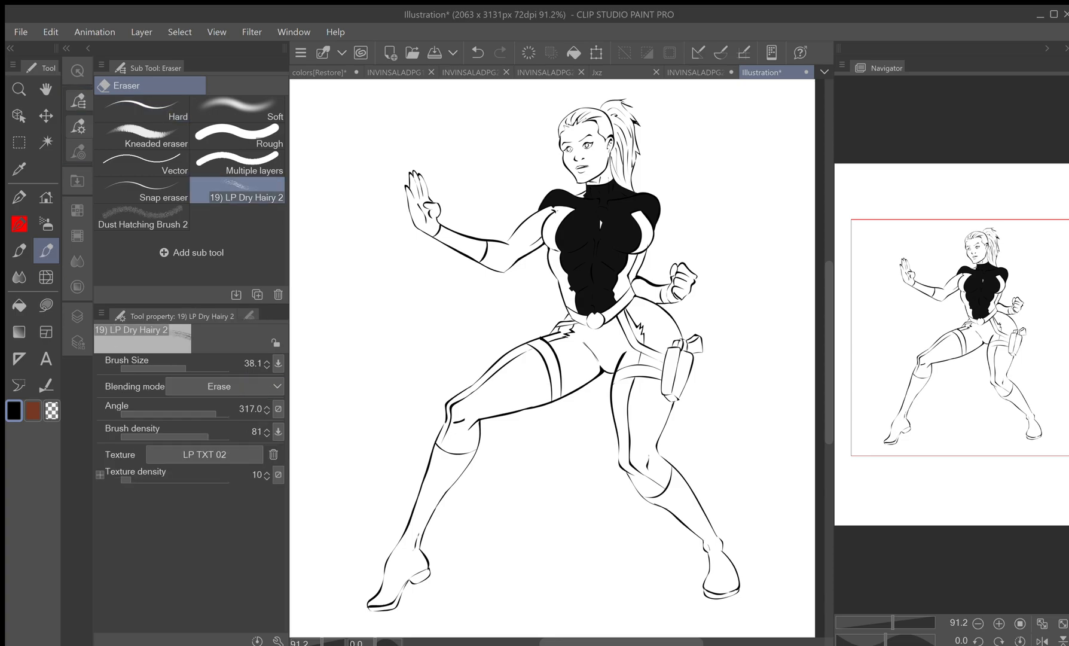
{"action": "left_click_drag", "start_coordinate": [609, 220], "coordinate": [616, 243]}
{"action": "left_click", "coordinate": [477, 53]}
{"action": "mouse_move", "coordinate": [606, 221]}
{"action": "left_mouse_down"}
{"action": "mouse_move", "coordinate": [616, 236]}
{"action": "mouse_move", "coordinate": [616, 219]}
{"action": "mouse_move", "coordinate": [616, 239]}
{"action": "mouse_move", "coordinate": [568, 219]}
{"action": "mouse_move", "coordinate": [559, 248]}
{"action": "mouse_move", "coordinate": [583, 236]}
{"action": "mouse_move", "coordinate": [562, 242]}
{"action": "mouse_move", "coordinate": [598, 200]}
{"action": "mouse_move", "coordinate": [541, 194]}
{"action": "mouse_move", "coordinate": [559, 199]}
{"action": "left_mouse_up"}
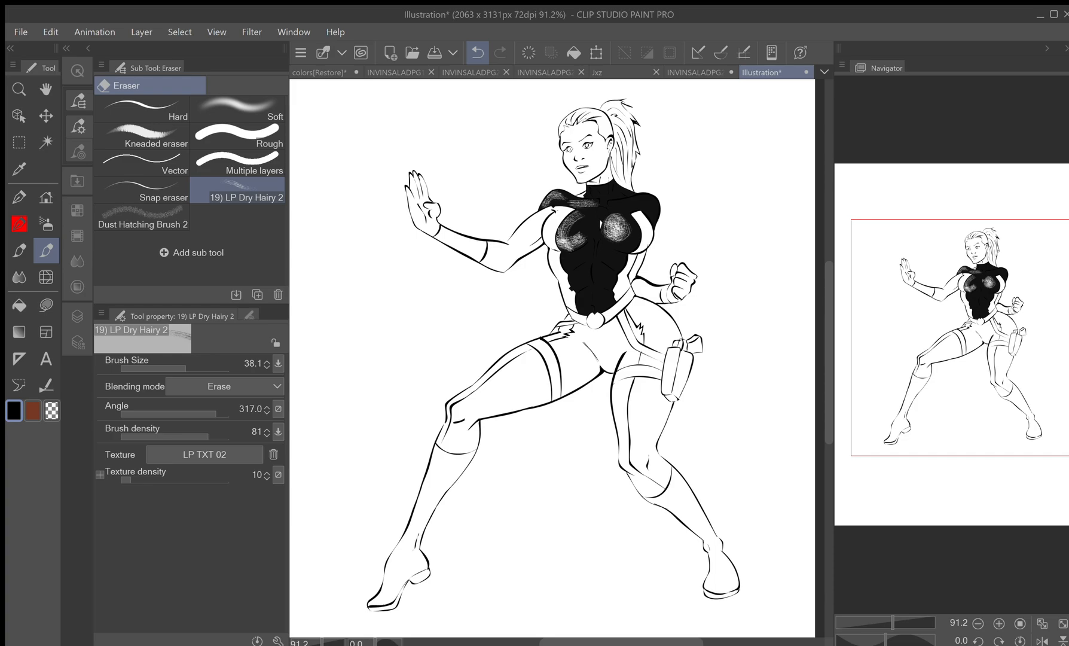
- Undo the textured chest highlights and the black torso fill
{"action": "key", "text": "ctrl+z"}
{"action": "key", "text": "ctrl+z"}
{"action": "key", "text": "ctrl+z"}
{"action": "key", "text": "ctrl+z"}
{"action": "key", "text": "ctrl+z"}
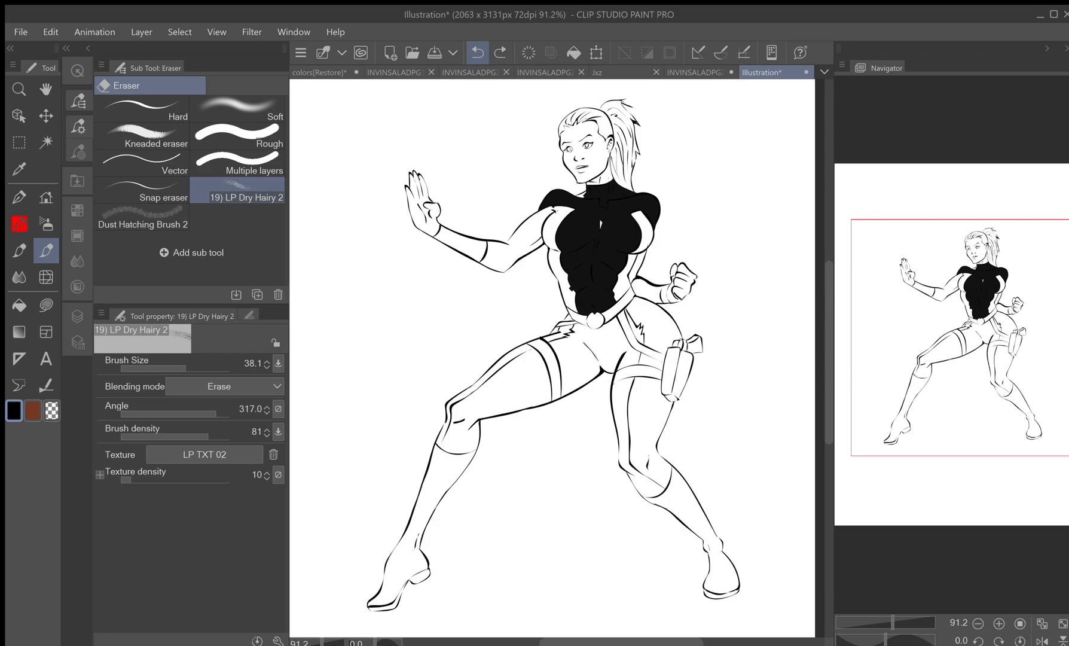
{"action": "key", "text": "ctrl+z"}
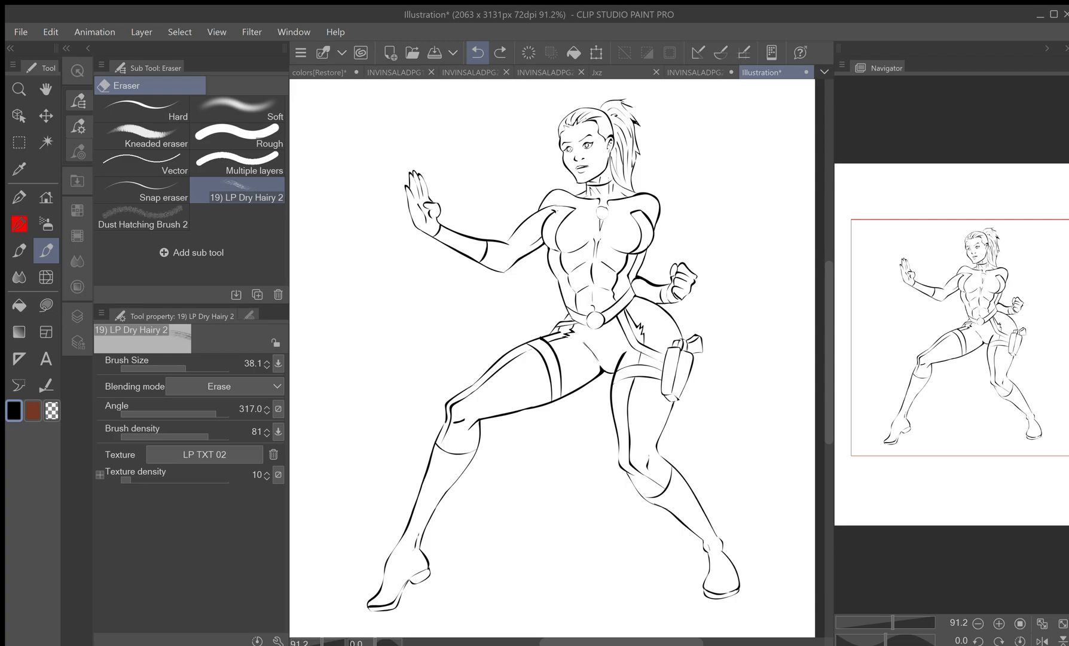
- Open the INVINSALADPG21 comic page and examine the rendering of its grassy hillside and dusty truck panels
{"action": "left_click", "coordinate": [545, 72]}
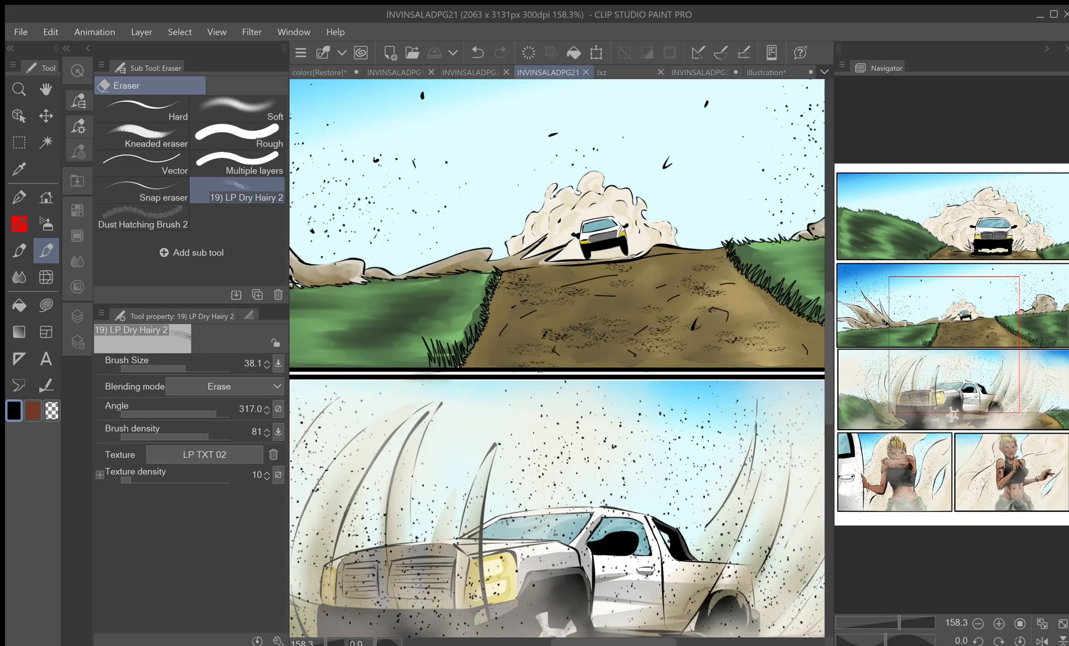
{"action": "left_click_drag", "start_coordinate": [929, 326], "coordinate": [959, 284]}
{"action": "left_click_drag", "start_coordinate": [899, 622], "coordinate": [888, 623]}
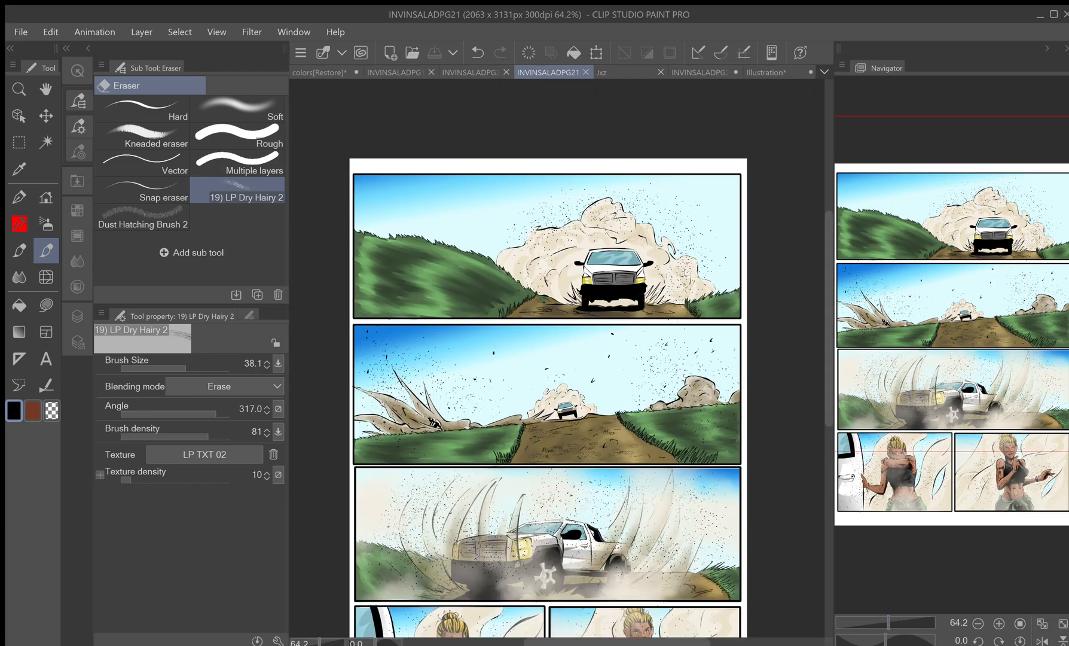
{"action": "left_click_drag", "start_coordinate": [991, 284], "coordinate": [960, 336]}
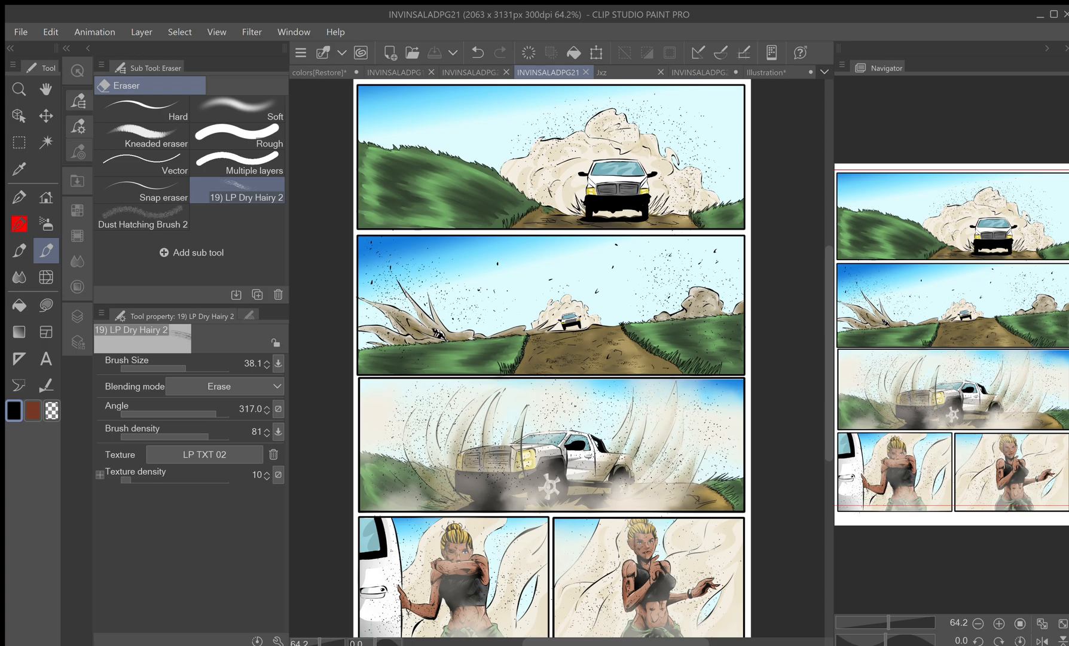
{"action": "left_click", "coordinate": [902, 622]}
{"action": "left_click_drag", "start_coordinate": [957, 337], "coordinate": [887, 238]}
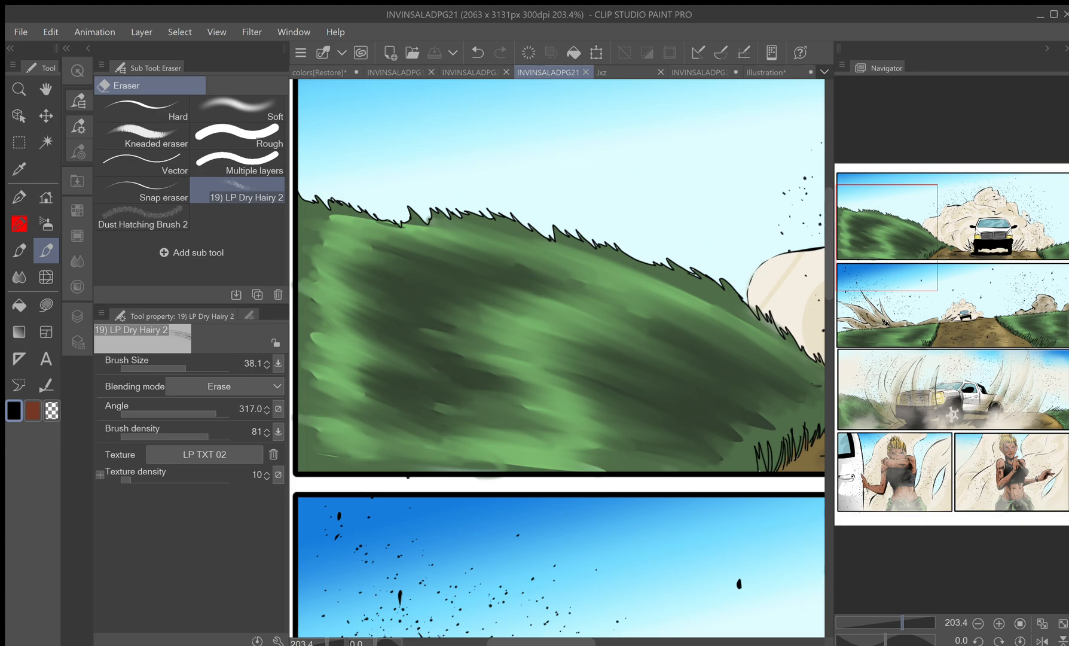
{"action": "left_click", "coordinate": [903, 340]}
{"action": "left_click_drag", "start_coordinate": [903, 340], "coordinate": [955, 385]}
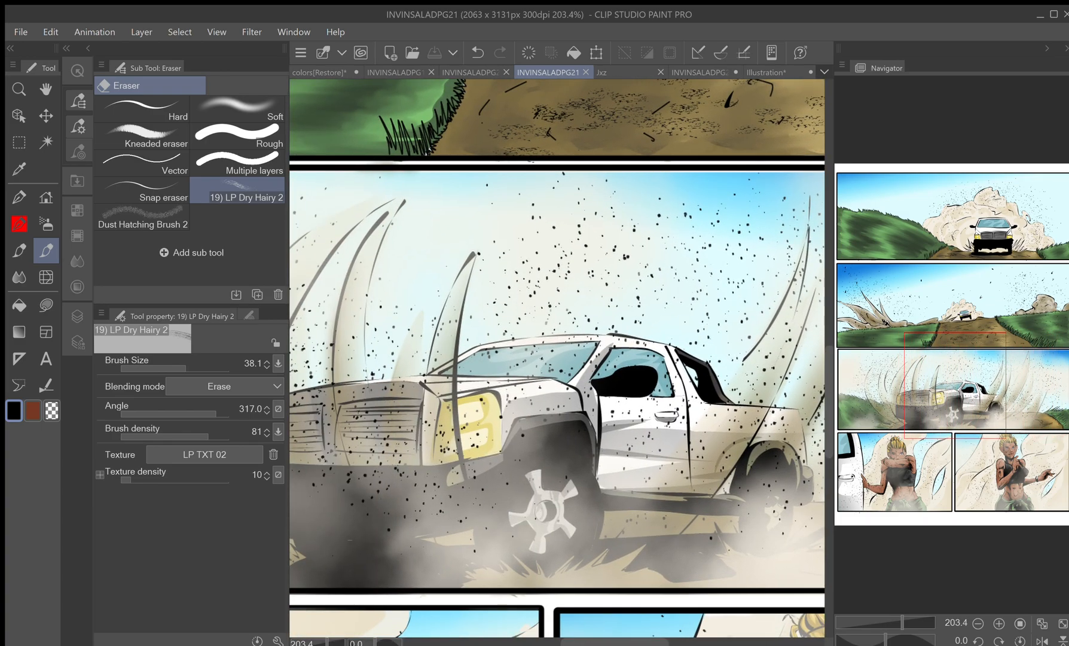
- Examine the overall panel layout and coloring of the full INVINSALADPG21 page
{"action": "key", "text": "ctrl+minus"}
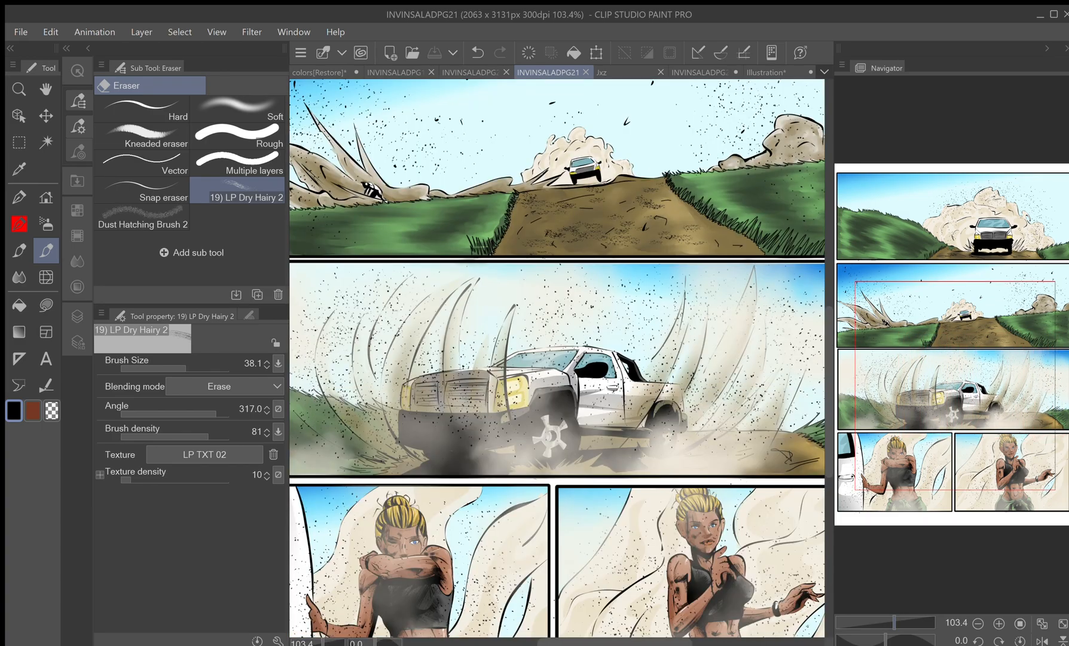
{"action": "key", "text": "ctrl+minus"}
{"action": "left_click_drag", "start_coordinate": [556, 299], "coordinate": [578, 389]}
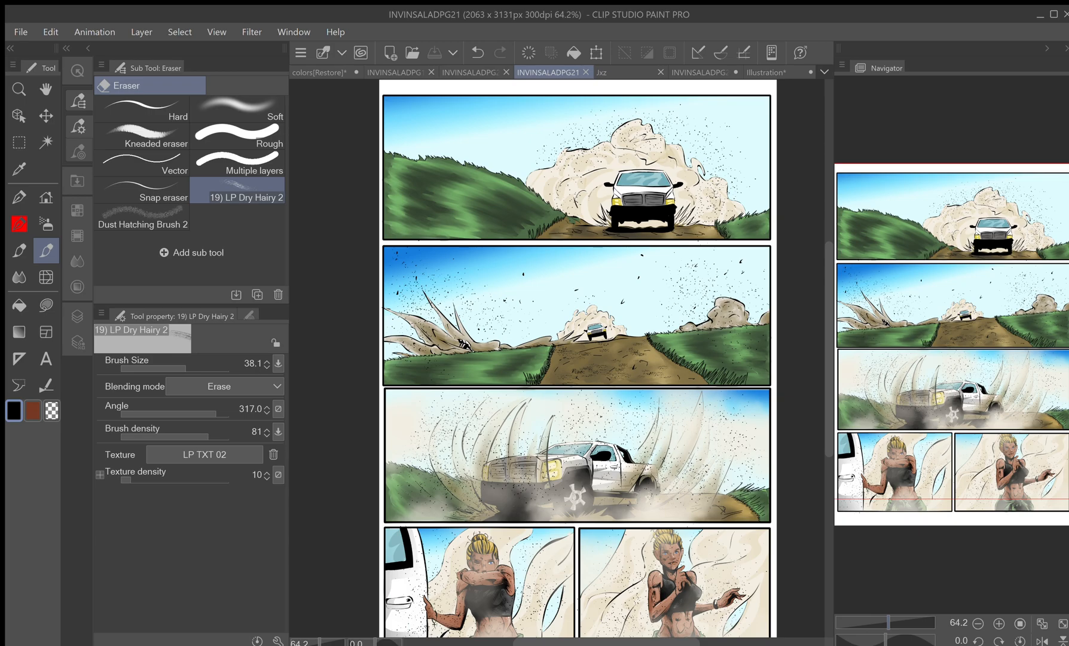
{"action": "key", "text": "ctrl+minus"}
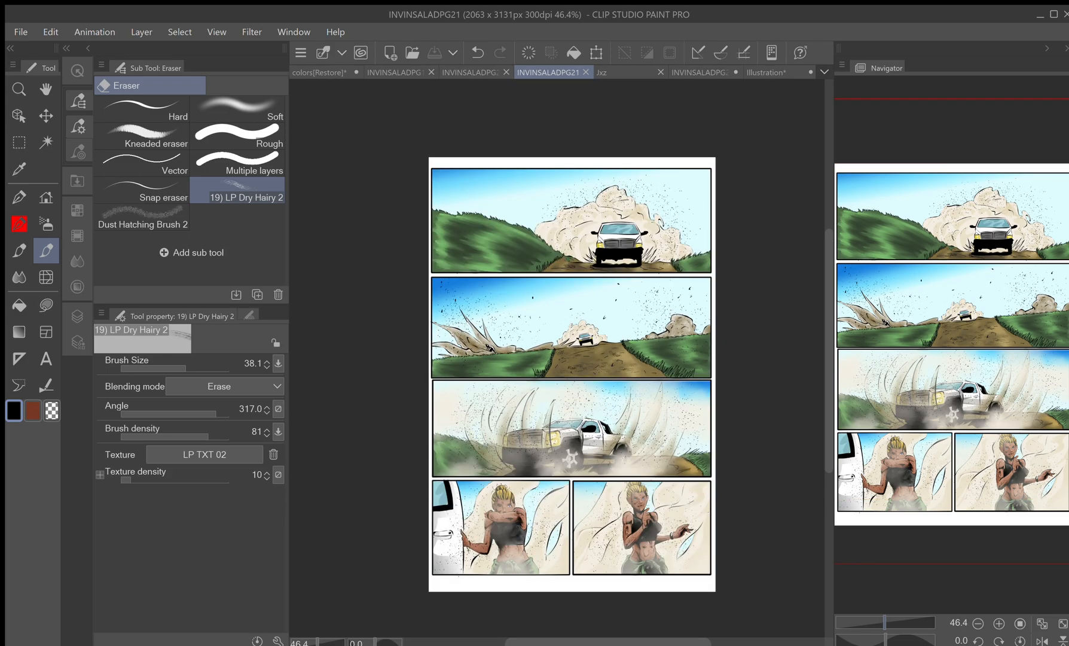
{"action": "key", "text": "ctrl+plus"}
{"action": "key", "text": "ctrl+plus"}
{"action": "key", "text": "ctrl+minus"}
{"action": "left_click_drag", "start_coordinate": [574, 358], "coordinate": [567, 328]}
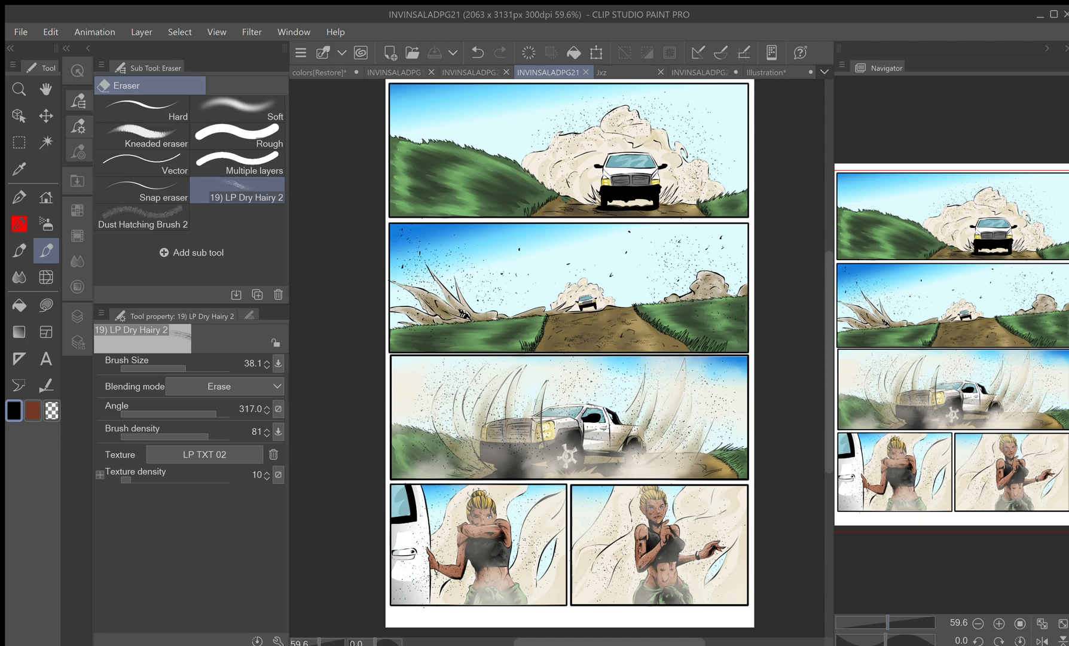
- Examine the two bottom panels of the blonde woman up close, along with the distant truck on the dirt road
{"action": "scroll", "coordinate": [557, 357], "scroll_direction": "up", "scroll_amount": 7}
{"action": "left_click", "coordinate": [894, 477]}
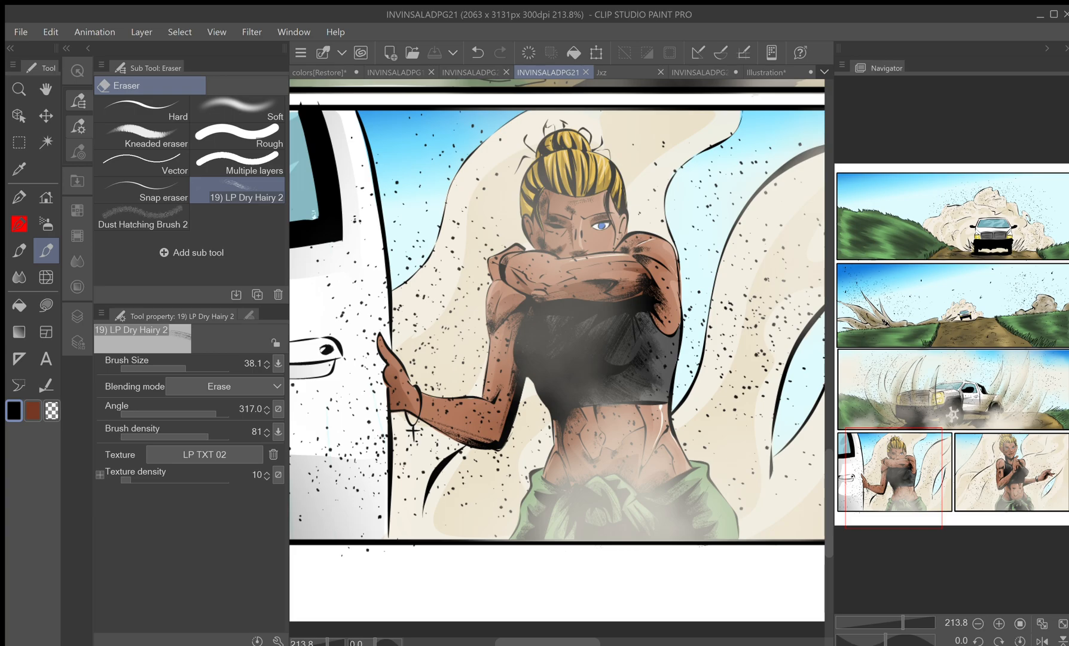
{"action": "left_click", "coordinate": [1004, 446]}
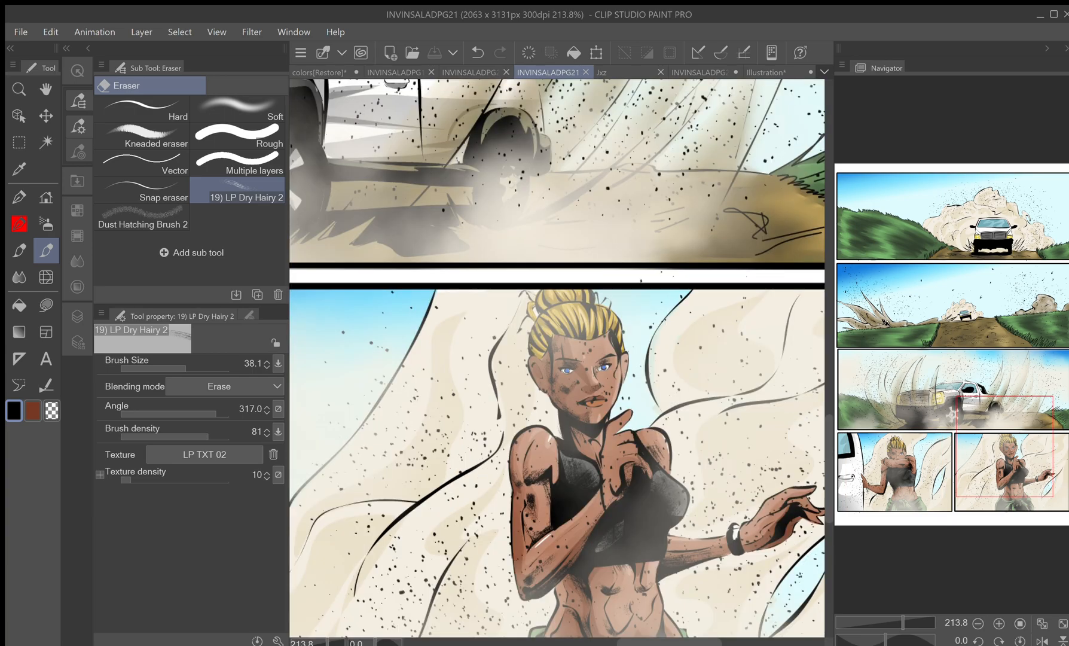
{"action": "left_click_drag", "start_coordinate": [1004, 446], "coordinate": [1016, 472]}
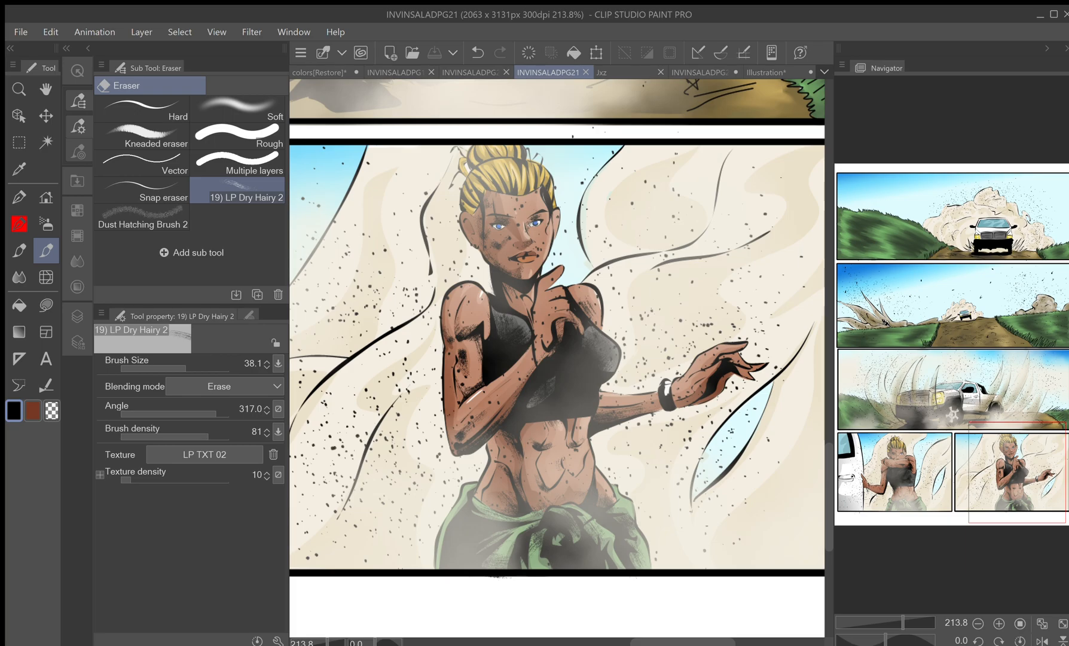
{"action": "left_click_drag", "start_coordinate": [1017, 472], "coordinate": [884, 475]}
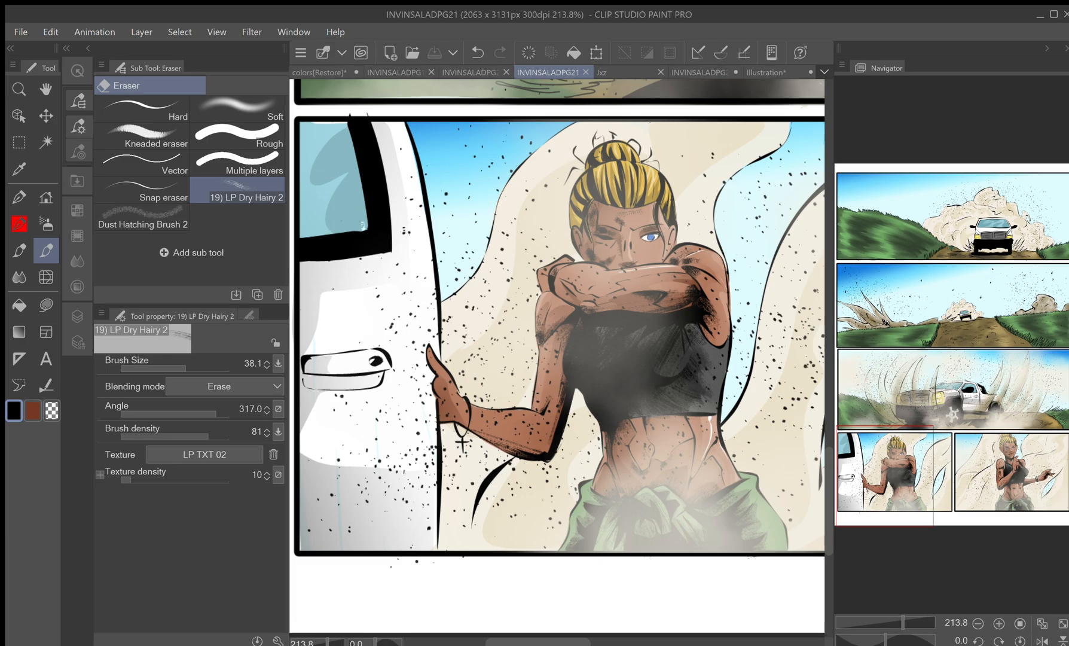
{"action": "left_click_drag", "start_coordinate": [884, 476], "coordinate": [878, 325]}
{"action": "left_click_drag", "start_coordinate": [580, 359], "coordinate": [408, 380]}
{"action": "left_click_drag", "start_coordinate": [729, 334], "coordinate": [593, 415]}
{"action": "mouse_move", "coordinate": [933, 309]}
{"action": "left_mouse_down"}
{"action": "mouse_move", "coordinate": [878, 301]}
{"action": "mouse_move", "coordinate": [1027, 302]}
{"action": "mouse_move", "coordinate": [889, 311]}
{"action": "mouse_move", "coordinate": [891, 297]}
{"action": "mouse_move", "coordinate": [979, 252]}
{"action": "mouse_move", "coordinate": [968, 252]}
{"action": "mouse_move", "coordinate": [978, 329]}
{"action": "left_mouse_up"}
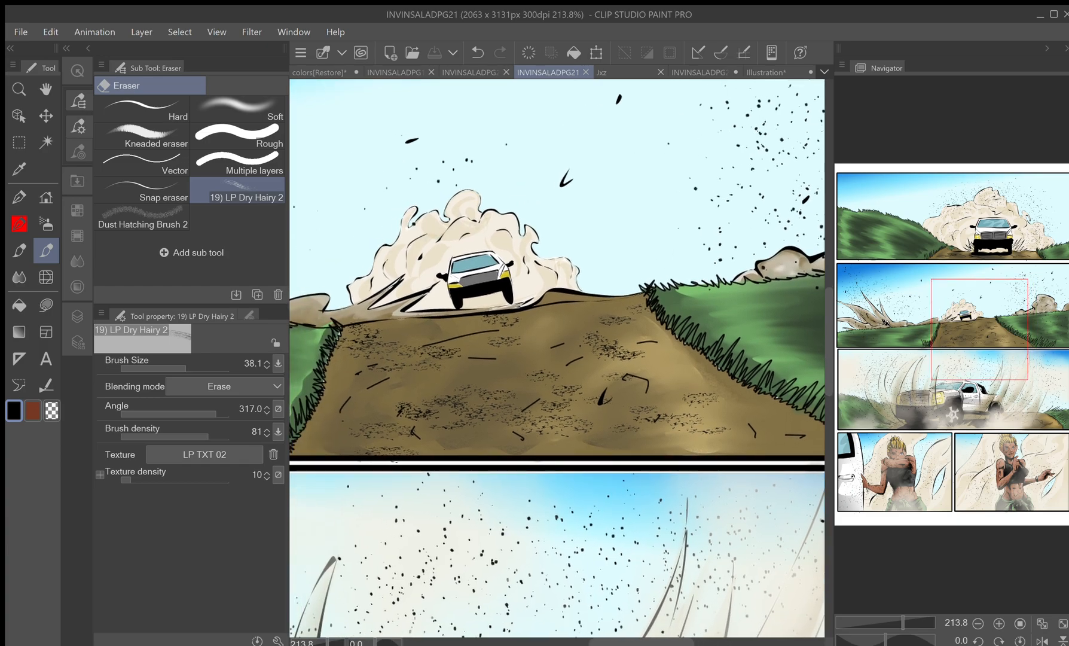
- View the INVINSALADPG19 page's figure among the rocks and return to the Illustration document
{"action": "left_click", "coordinate": [397, 72]}
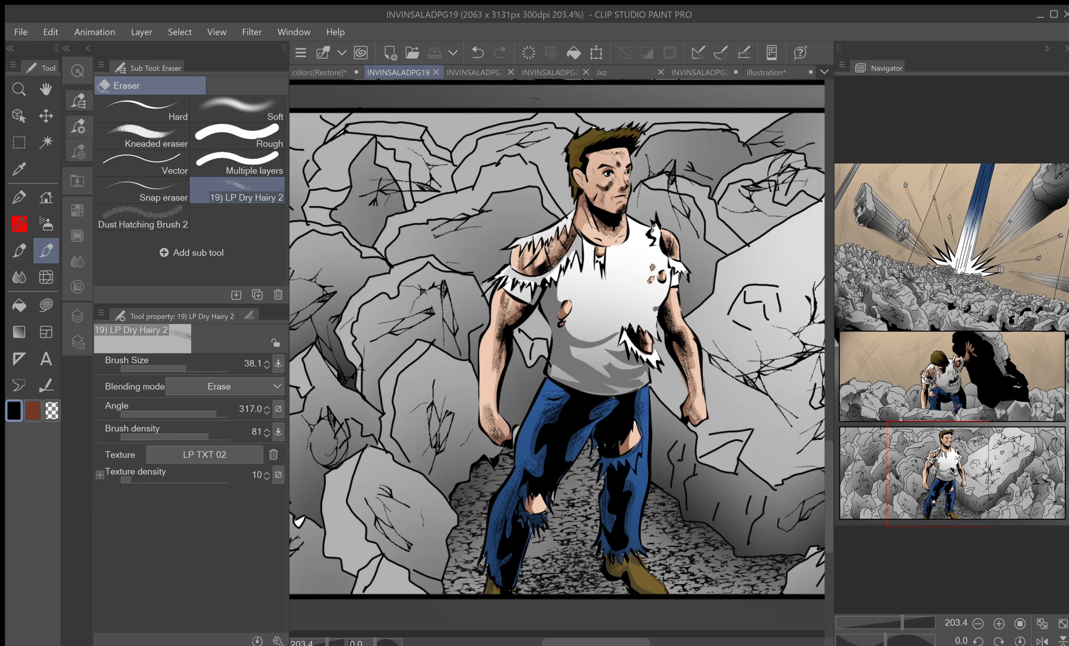
{"action": "left_click", "coordinate": [766, 72]}
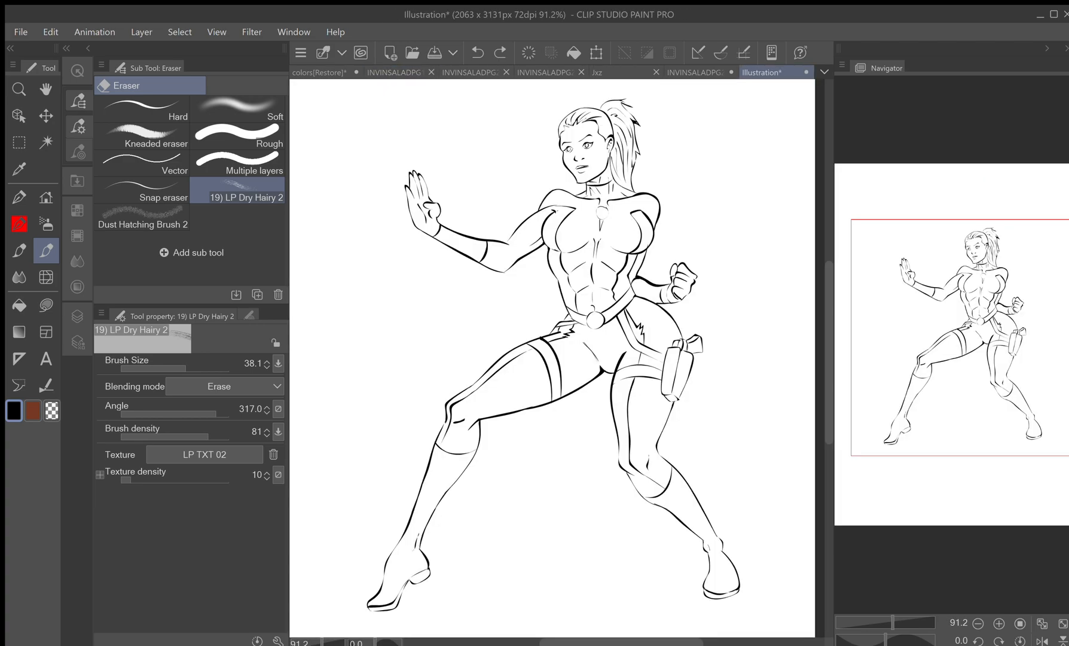